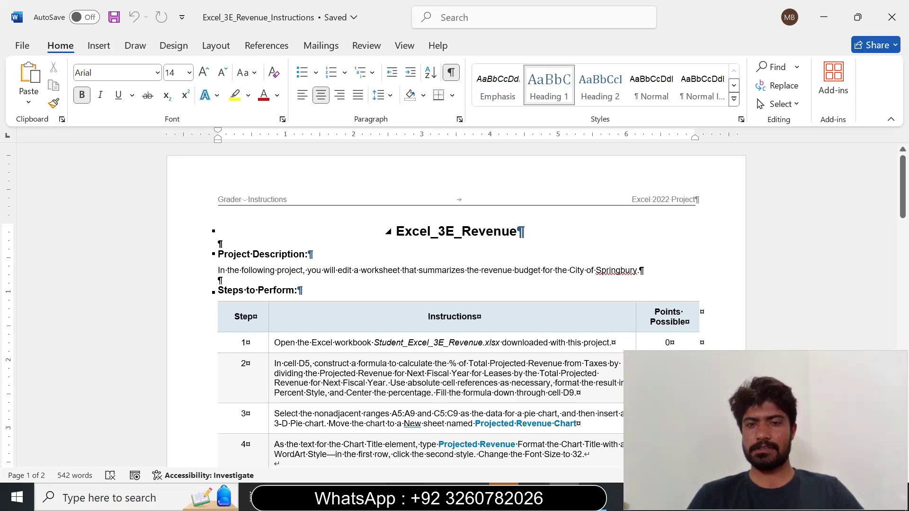
- Set the step 1 instruction text to 12 pt and highlight it in yellow
{"action": "left_click_drag", "start_coordinate": [396, 232], "coordinate": [521, 236]}
{"action": "left_click", "coordinate": [521, 246]}
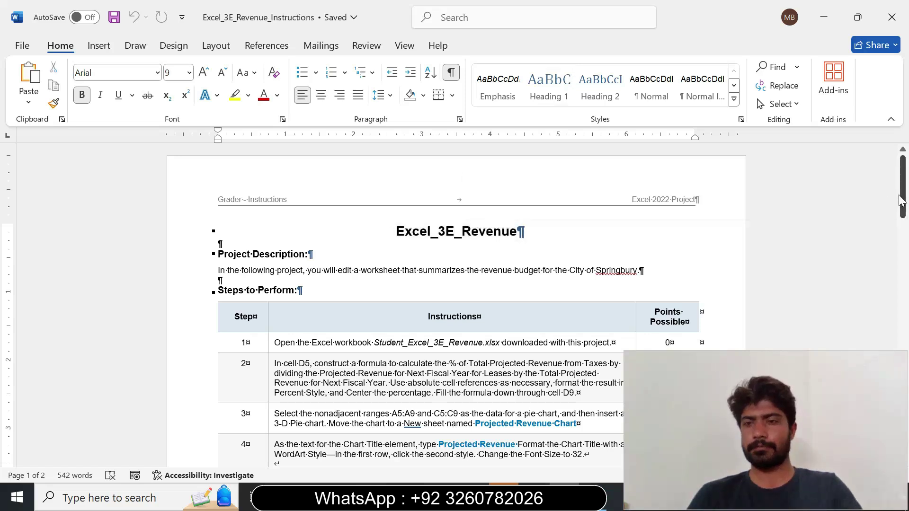
{"action": "left_click_drag", "start_coordinate": [901, 199], "coordinate": [904, 218]}
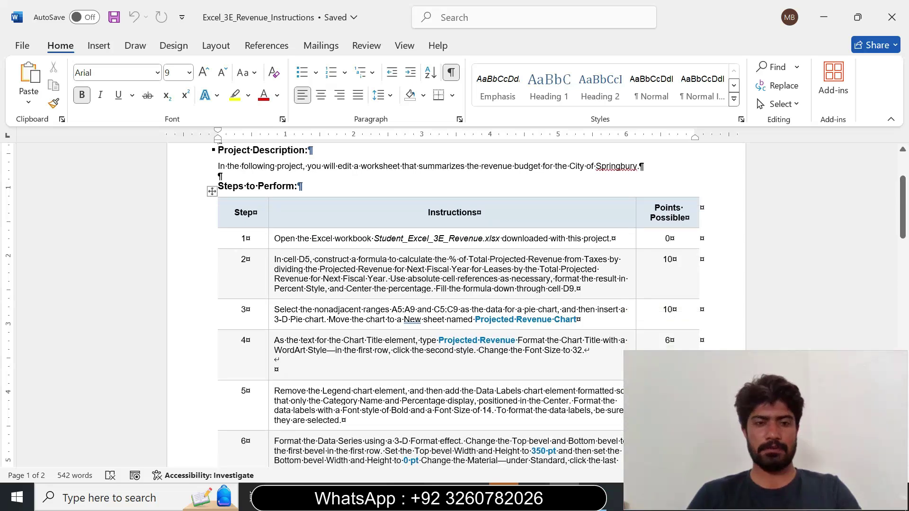
{"action": "left_click", "coordinate": [269, 245]}
{"action": "left_click", "coordinate": [355, 264]}
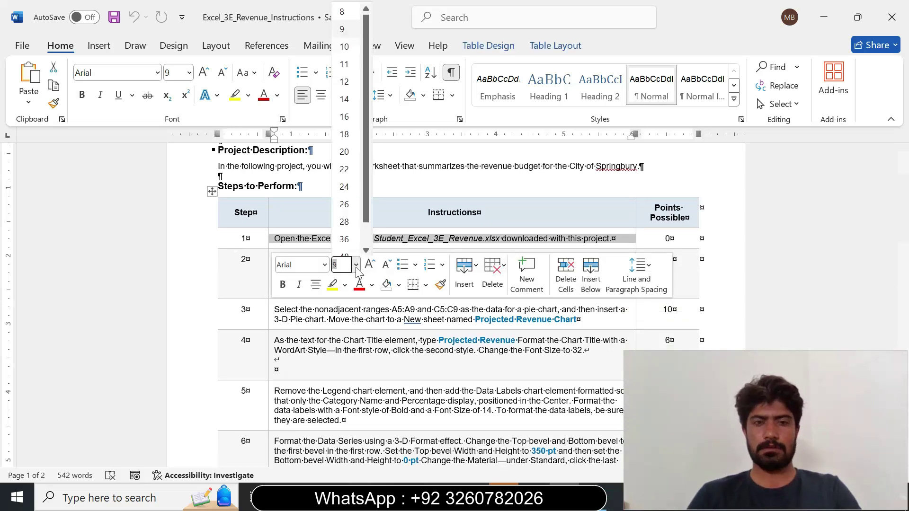
{"action": "left_click", "coordinate": [344, 80]}
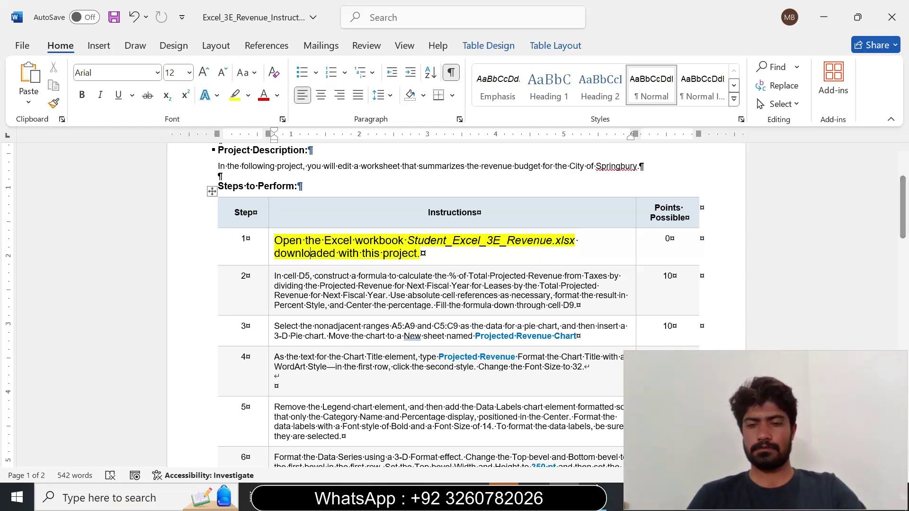
- Switch to Excel and look over the Revenue Sources worksheet, including the empty % of Total Projected Revenue column
{"action": "left_click", "coordinate": [595, 497]}
{"action": "left_click", "coordinate": [373, 287]}
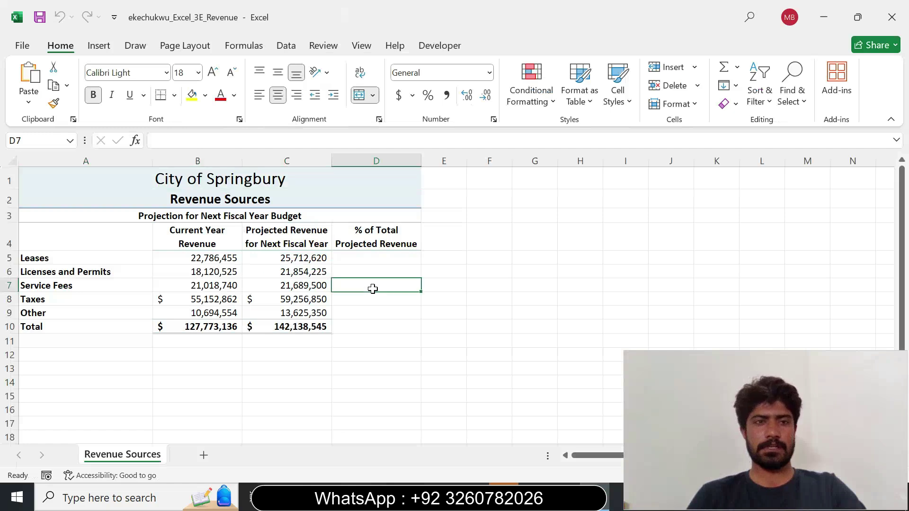
{"action": "left_click", "coordinate": [434, 316]}
- Return to the Word instructions and set the step 1 text to 9 pt with no highlight color
{"action": "left_click", "coordinate": [565, 498]}
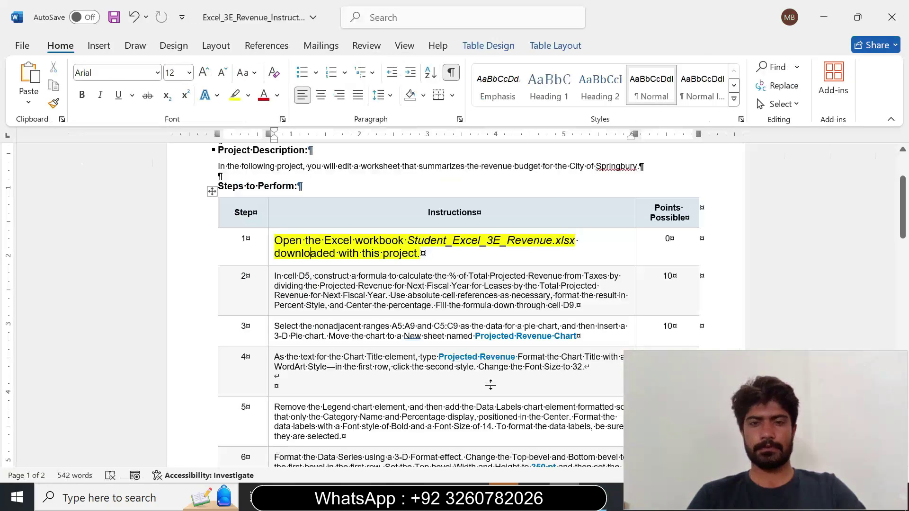
{"action": "left_click", "coordinate": [271, 255]}
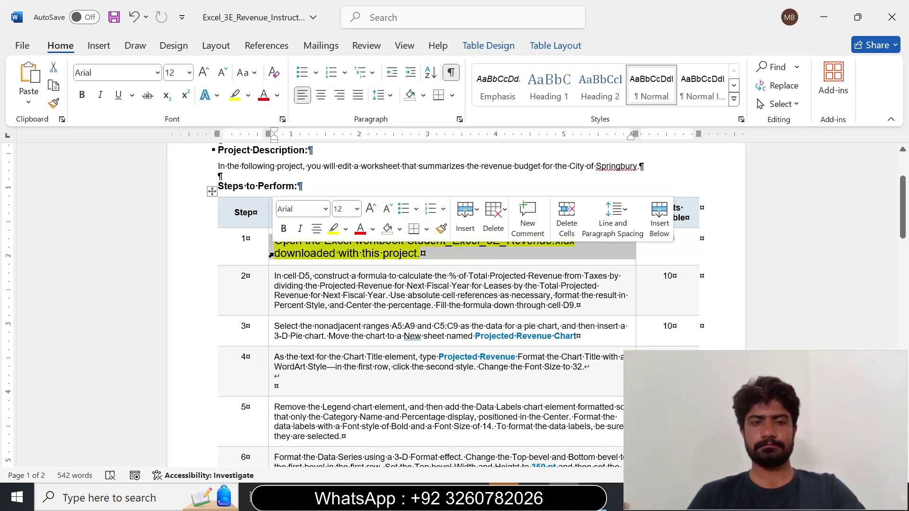
{"action": "left_click", "coordinate": [357, 208]}
{"action": "left_click", "coordinate": [344, 245]}
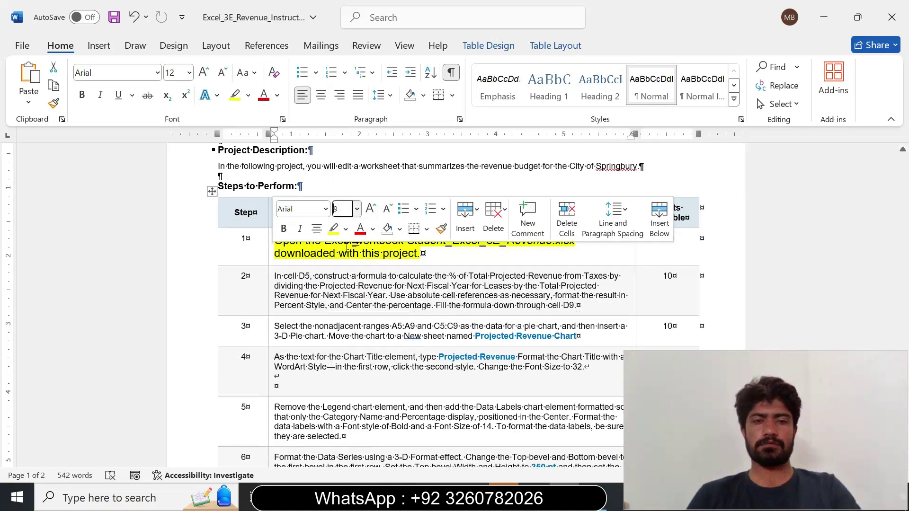
{"action": "left_click", "coordinate": [346, 231]}
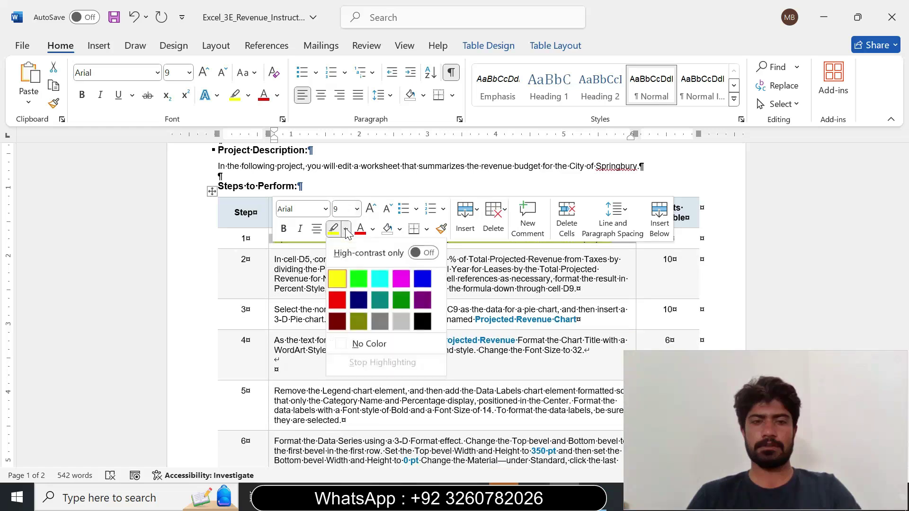
{"action": "left_click", "coordinate": [365, 343]}
{"action": "left_click", "coordinate": [308, 310]}
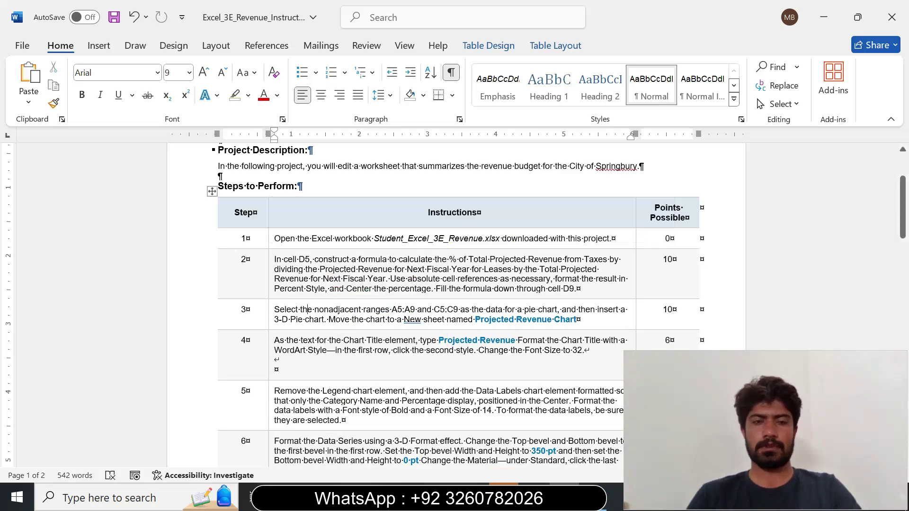
- Set the step 2 instruction text to 14 pt and highlight it in yellow
{"action": "left_click", "coordinate": [270, 294]}
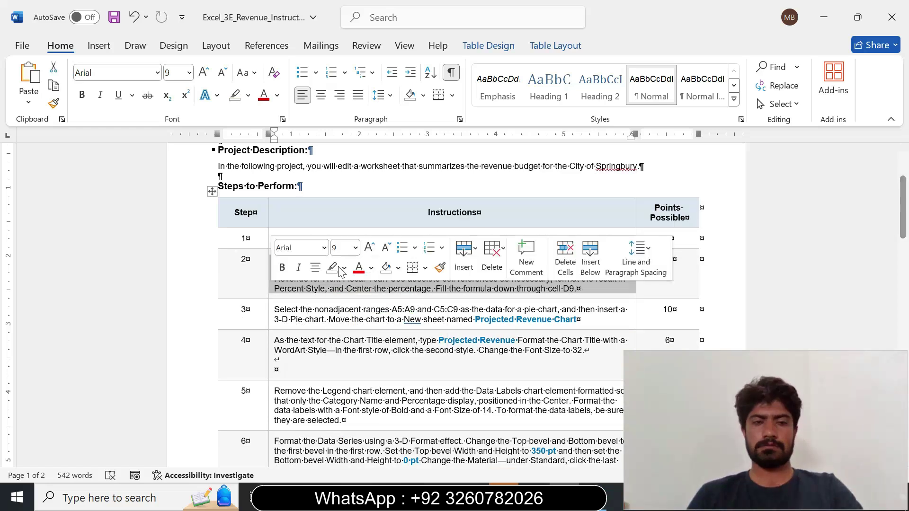
{"action": "left_click", "coordinate": [355, 248]}
{"action": "left_click", "coordinate": [346, 96]}
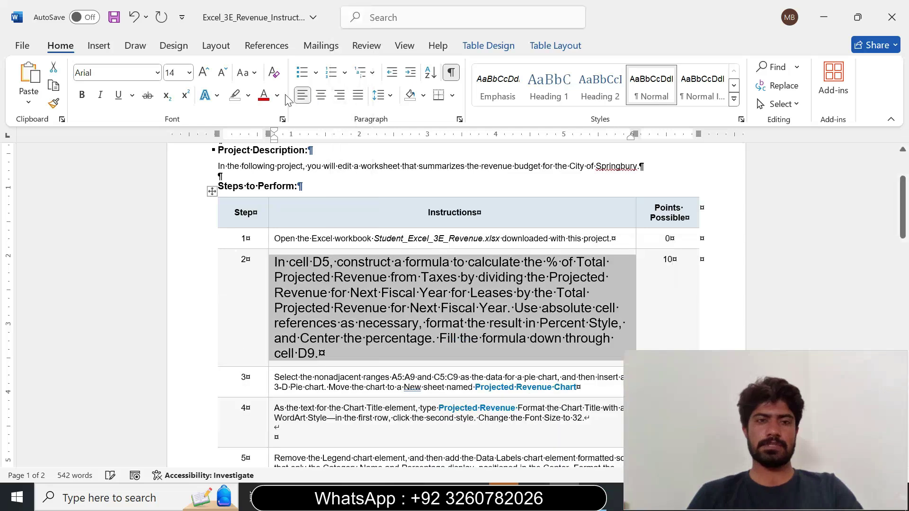
{"action": "left_click", "coordinate": [248, 95]}
{"action": "left_click", "coordinate": [238, 145]}
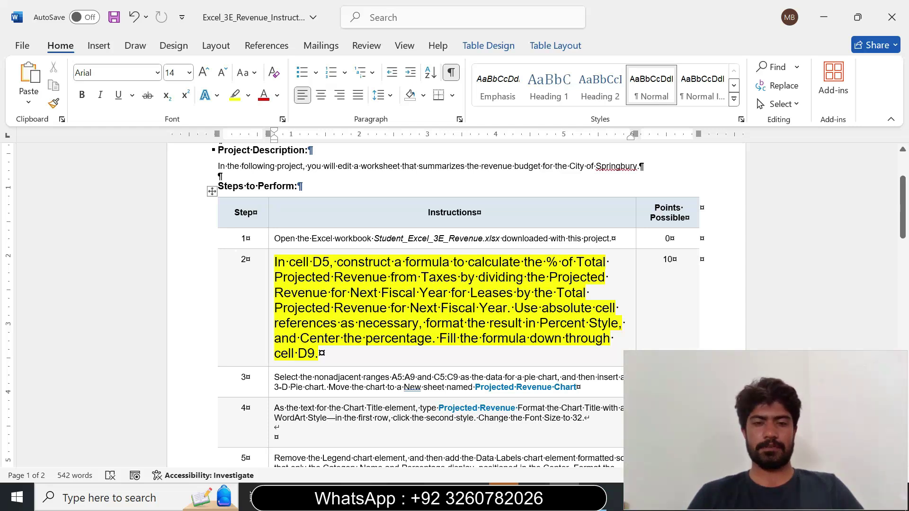
- Highlight the step 2 text from "In cell D5" through "Revenue for Next Fiscal" in turquoise
{"action": "left_click_drag", "start_coordinate": [479, 308], "coordinate": [274, 262]}
{"action": "left_click", "coordinate": [356, 237]}
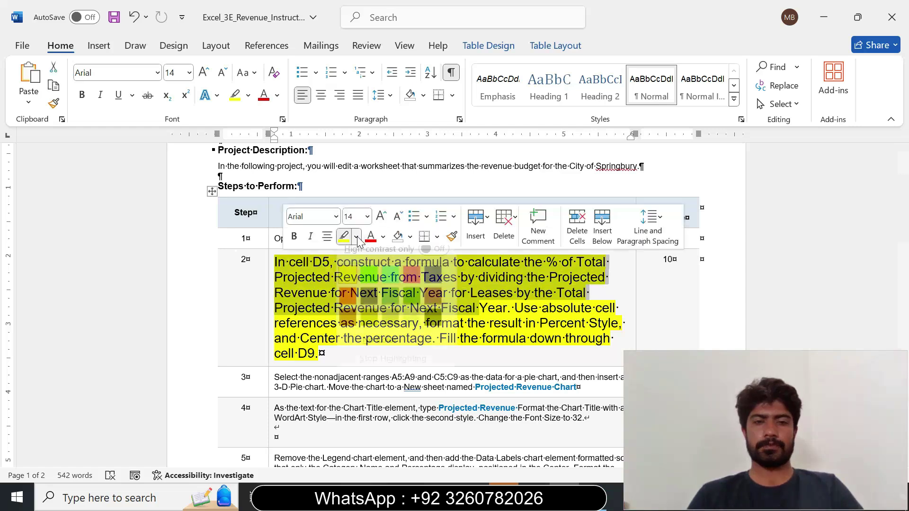
{"action": "left_click", "coordinate": [391, 287]}
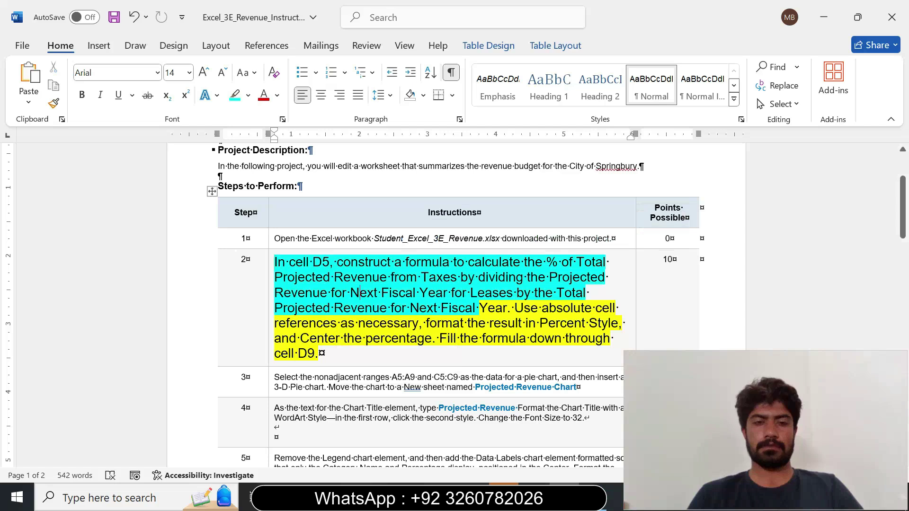
{"action": "left_click_drag", "start_coordinate": [288, 261], "coordinate": [393, 262]}
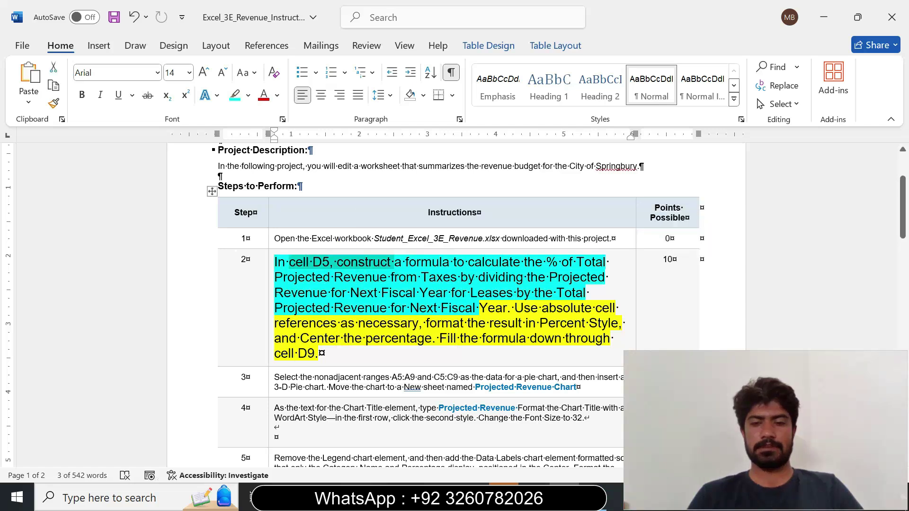
- Switch to Excel and enter the formula =C5/$C$10 in cell D5, using an absolute reference to the projected revenue total
{"action": "left_click", "coordinate": [594, 497]}
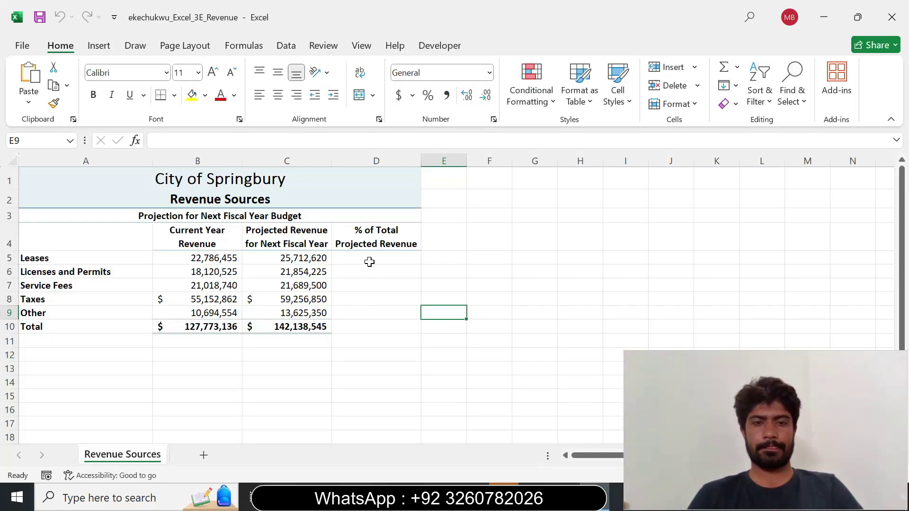
{"action": "left_click", "coordinate": [369, 261]}
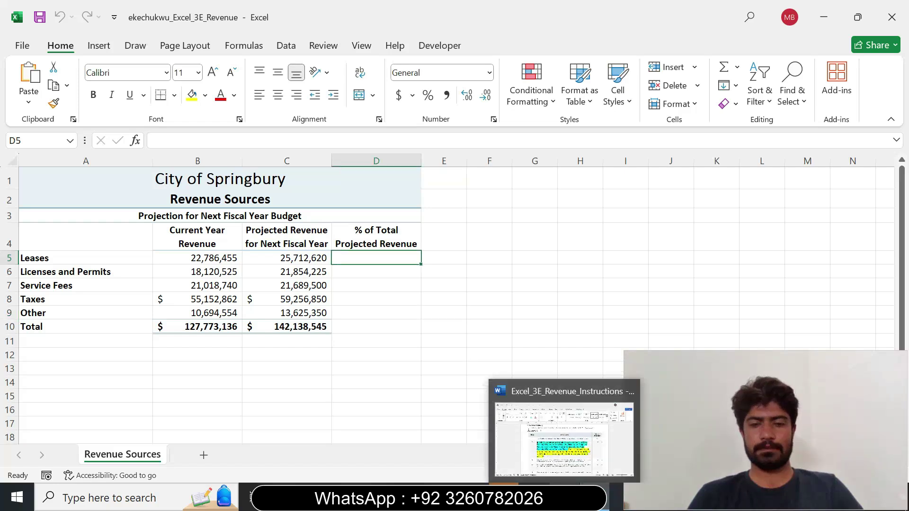
{"action": "left_click", "coordinate": [563, 497]}
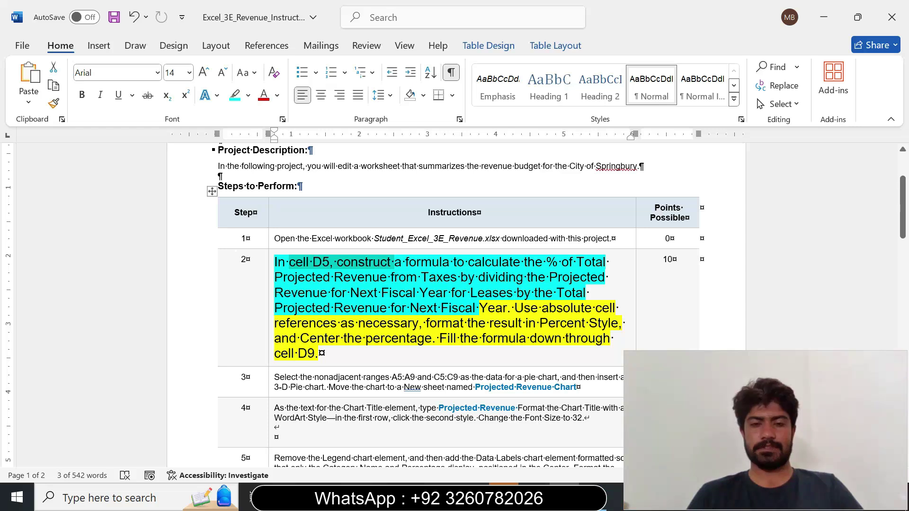
{"action": "left_click", "coordinate": [595, 498]}
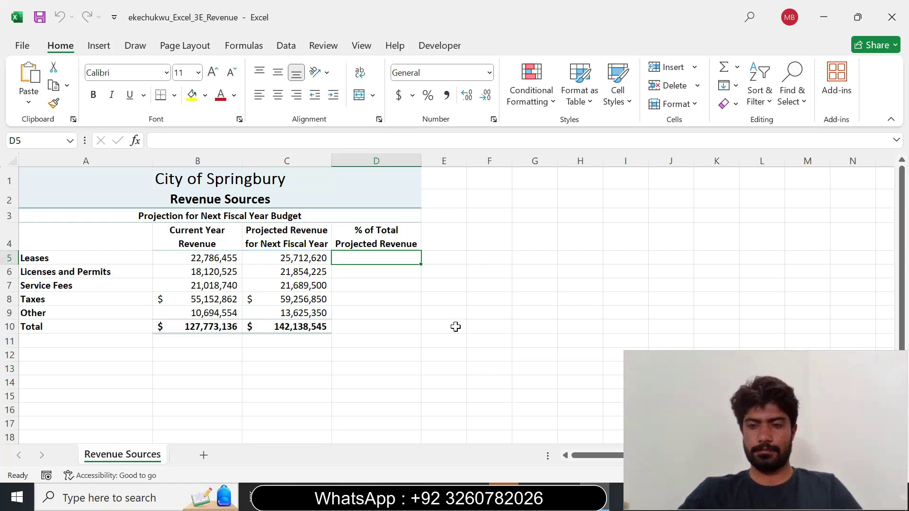
{"action": "type", "text": "="}
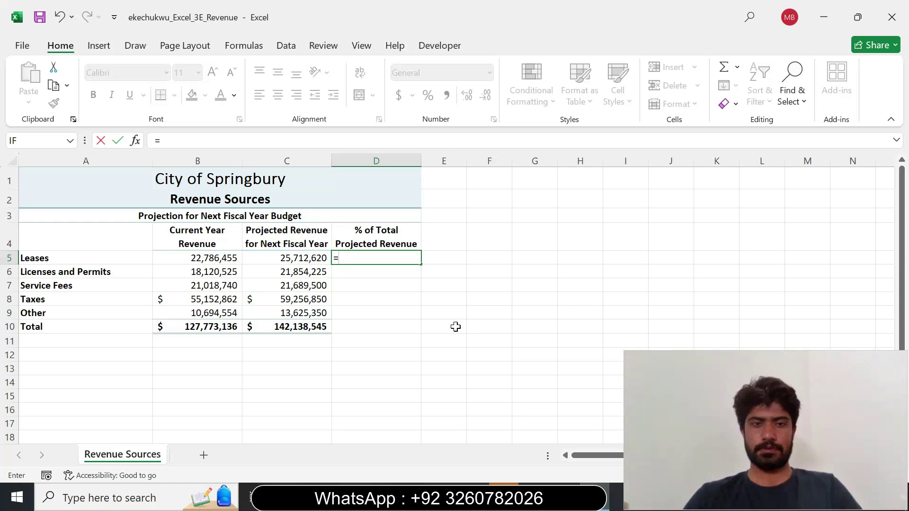
{"action": "left_click", "coordinate": [306, 260]}
{"action": "type", "text": "/"}
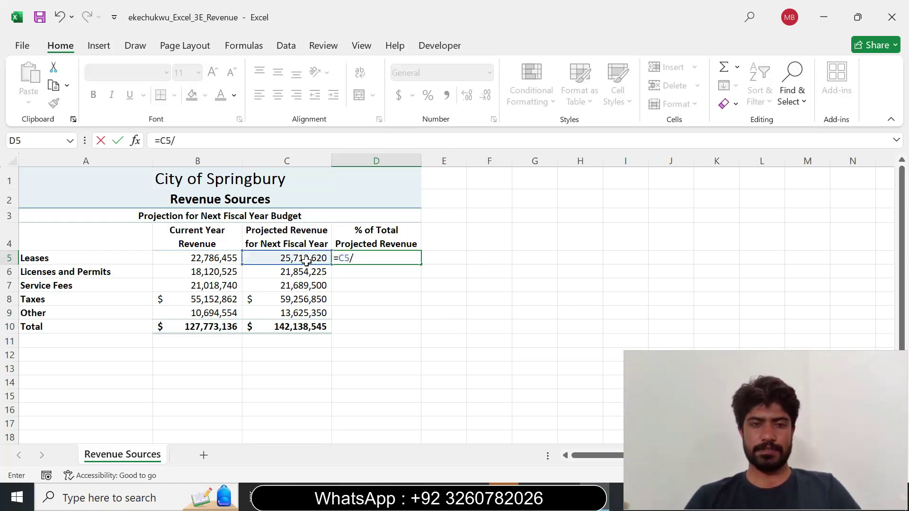
{"action": "left_click", "coordinate": [299, 326]}
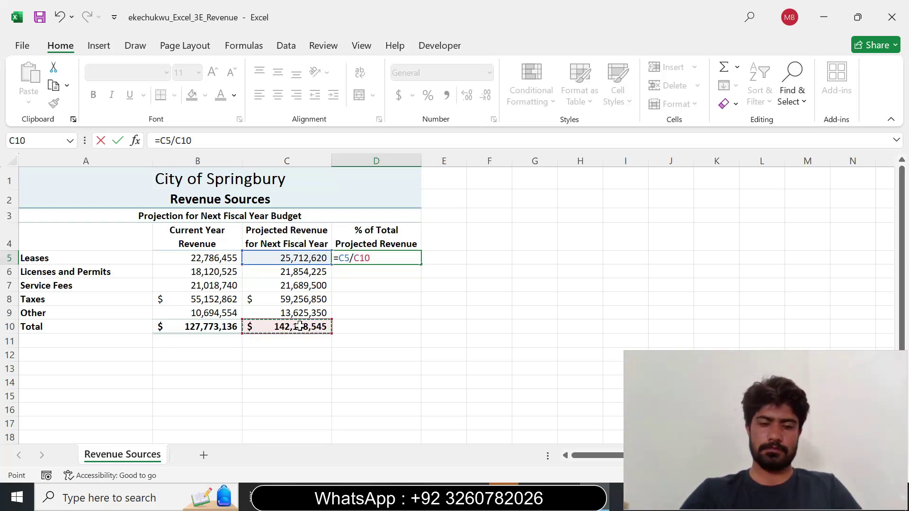
{"action": "key", "text": "F4"}
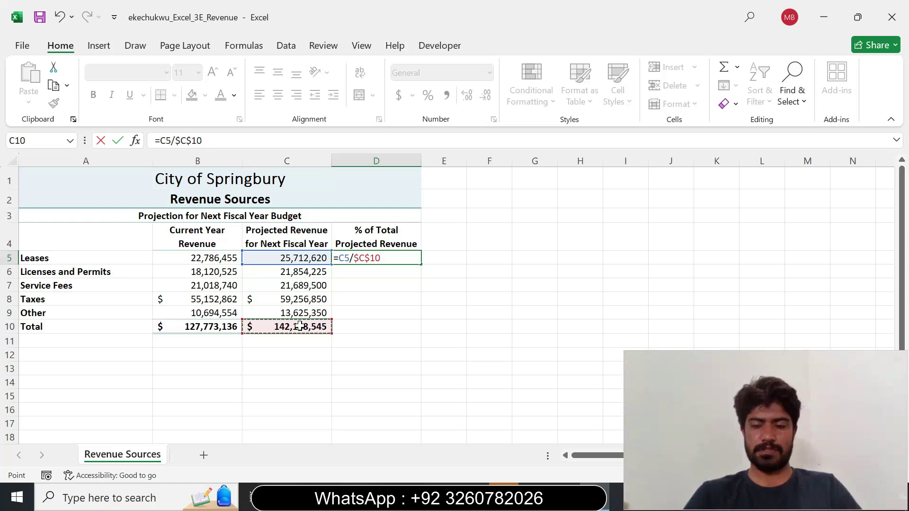
{"action": "key", "text": "Return"}
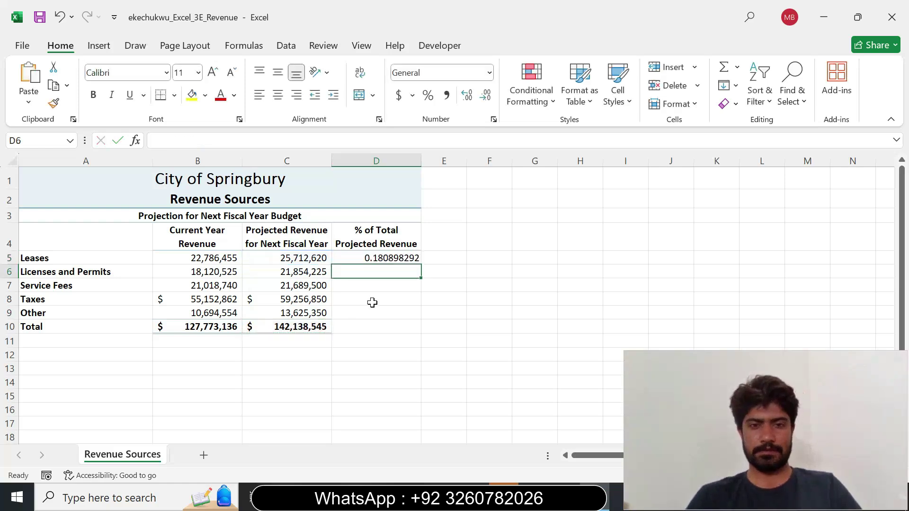
{"action": "left_click", "coordinate": [389, 258]}
- Return to Word and highlight the rest of the step 2 text, from after "Year" through "cell D9.", in turquoise
{"action": "left_click", "coordinate": [563, 497]}
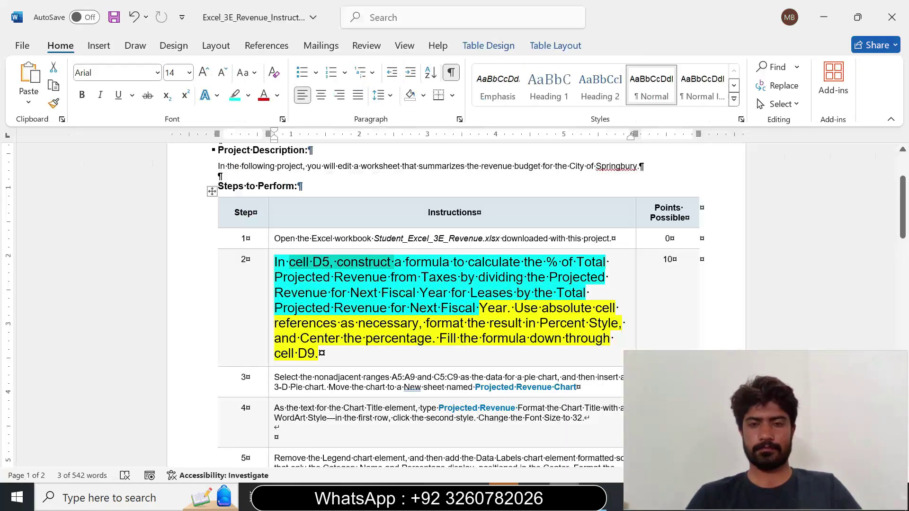
{"action": "left_click_drag", "start_coordinate": [509, 308], "coordinate": [318, 353]}
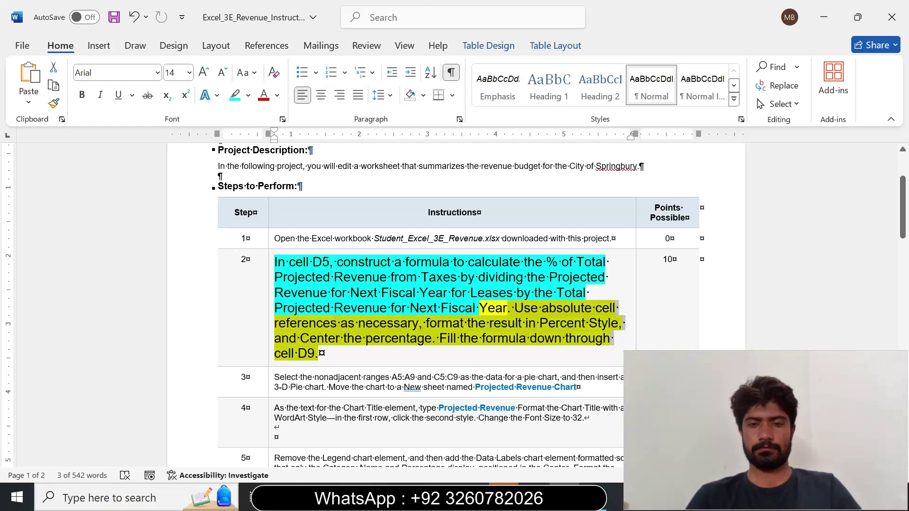
{"action": "left_click", "coordinate": [602, 334]}
{"action": "left_click", "coordinate": [524, 308]}
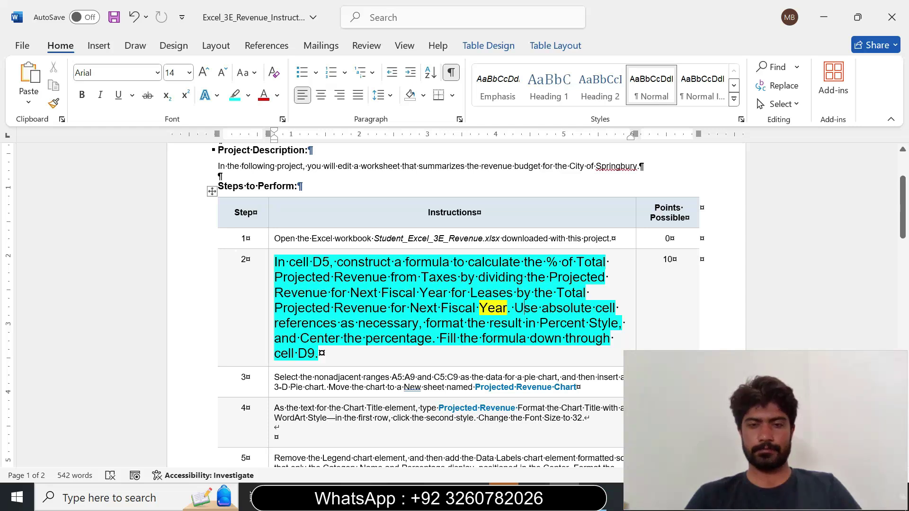
- Mark the Percent Style instruction, switch to Excel and format cell D5 with Percent Style
{"action": "left_click_drag", "start_coordinate": [445, 323], "coordinate": [619, 323]}
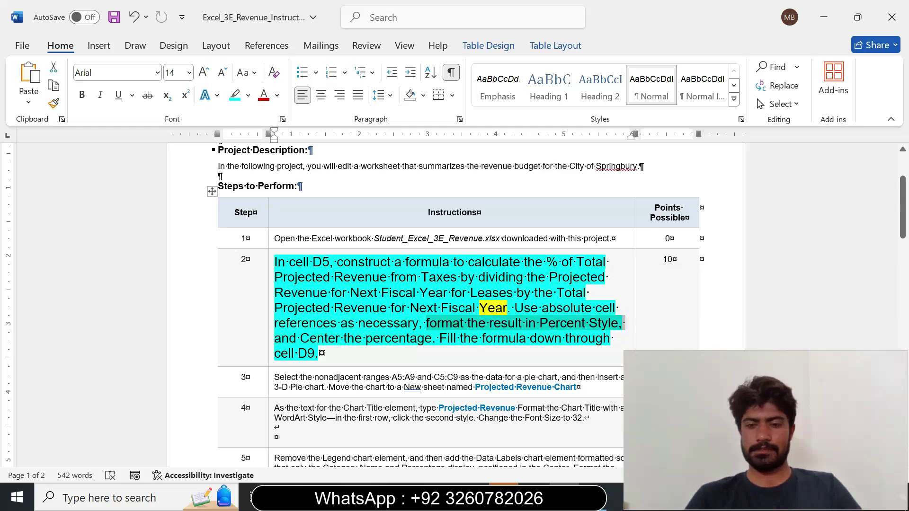
{"action": "left_click", "coordinate": [594, 497]}
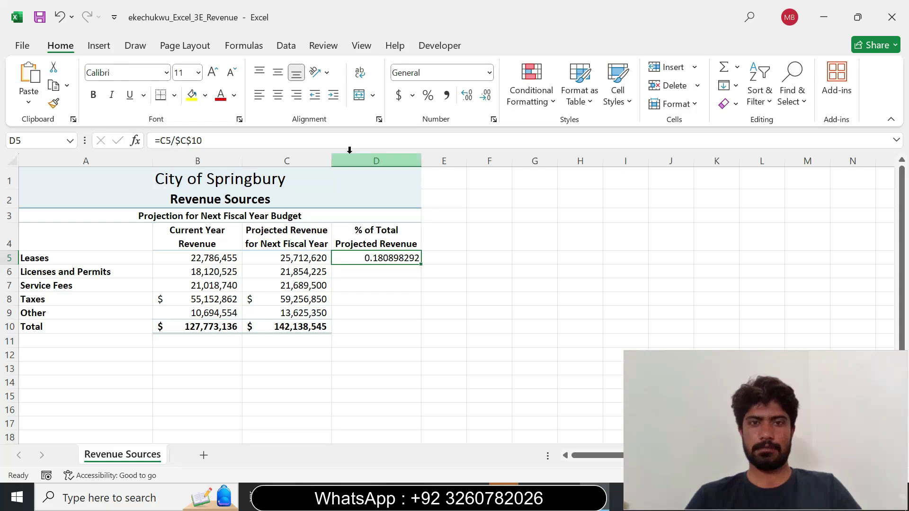
{"action": "left_click", "coordinate": [428, 95]}
- Check the centering instruction in Word, and center the percentage in cell D5 in Excel
{"action": "left_click", "coordinate": [564, 497]}
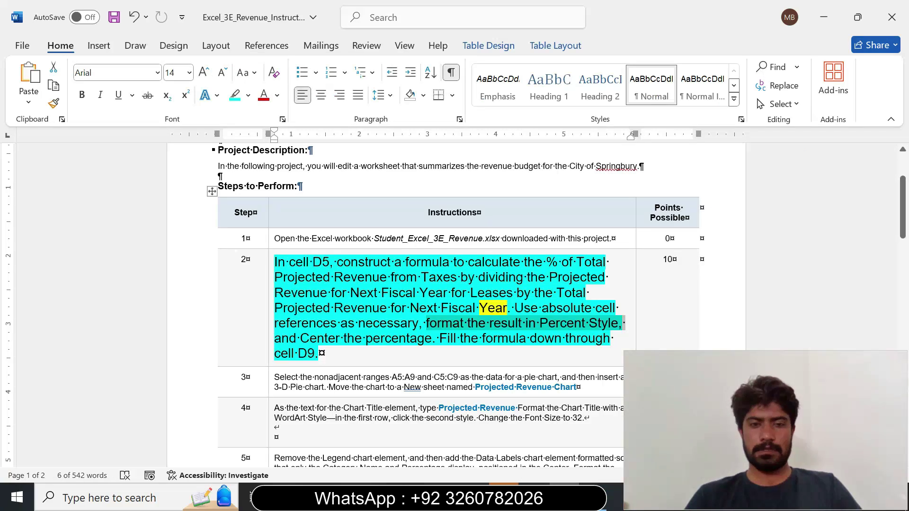
{"action": "left_click_drag", "start_coordinate": [301, 339], "coordinate": [389, 341]}
{"action": "left_click", "coordinate": [590, 497]}
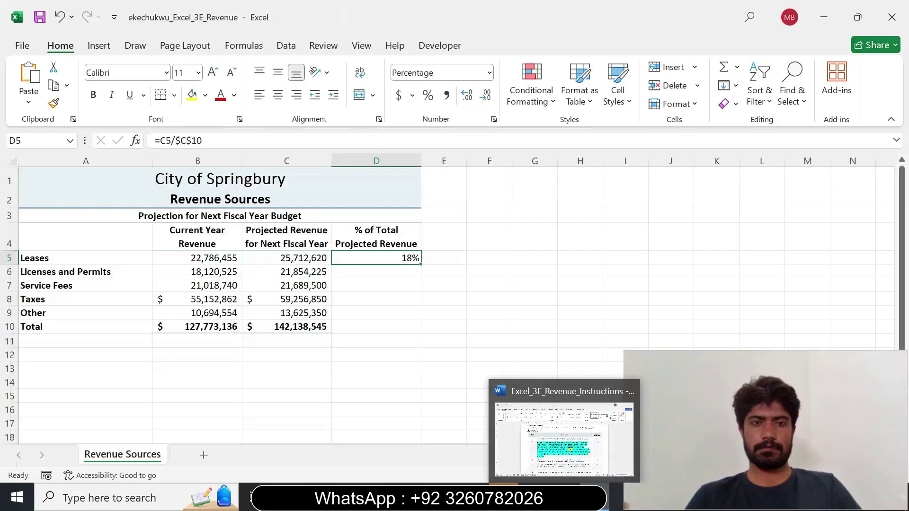
{"action": "left_click", "coordinate": [282, 104]}
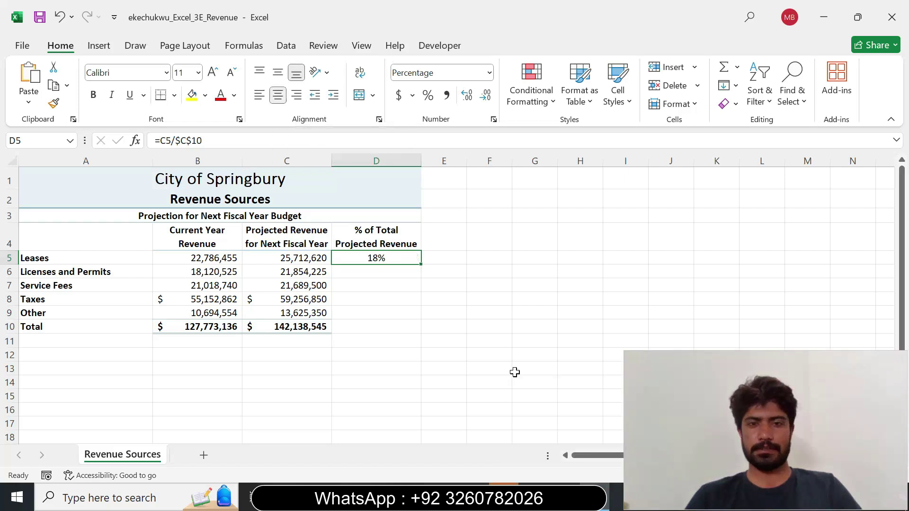
- Check the fill instruction in Word, and fill the formula from cell D5 down through D9 in Excel
{"action": "left_click", "coordinate": [564, 497]}
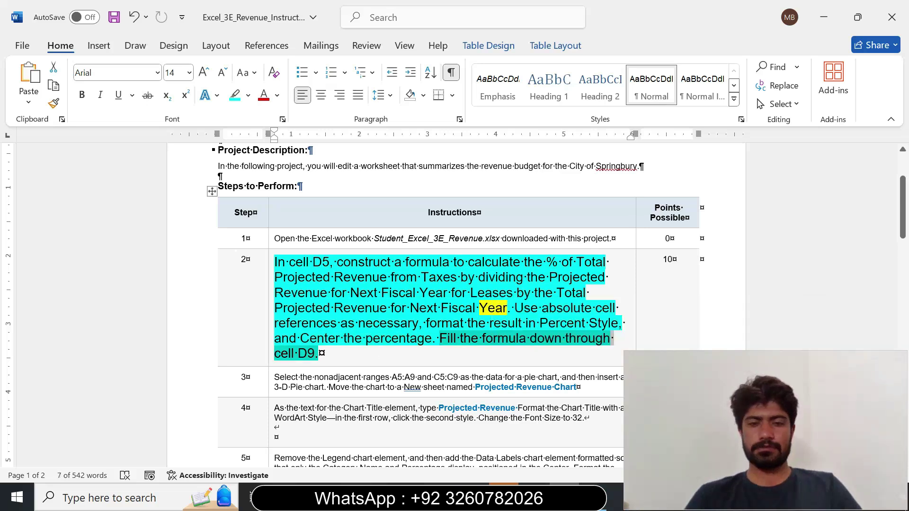
{"action": "key", "text": "alt+Tab"}
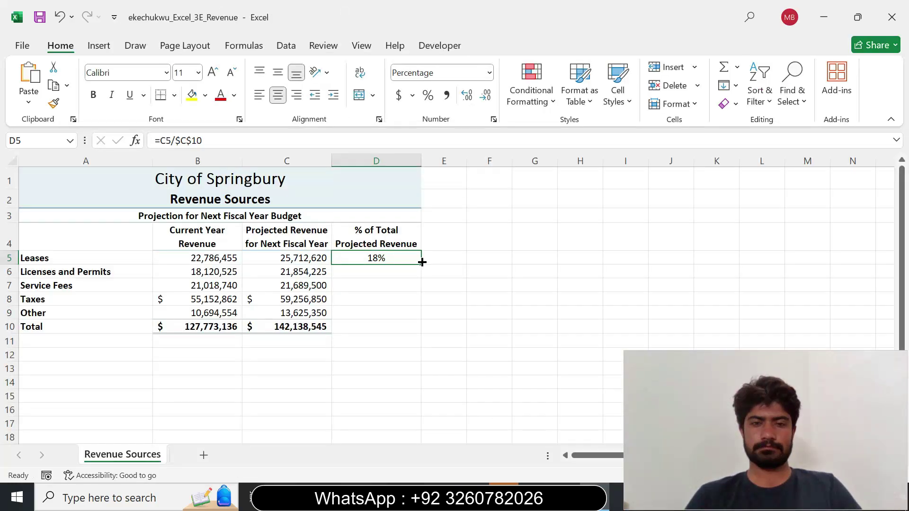
{"action": "left_click_drag", "start_coordinate": [422, 266], "coordinate": [420, 321]}
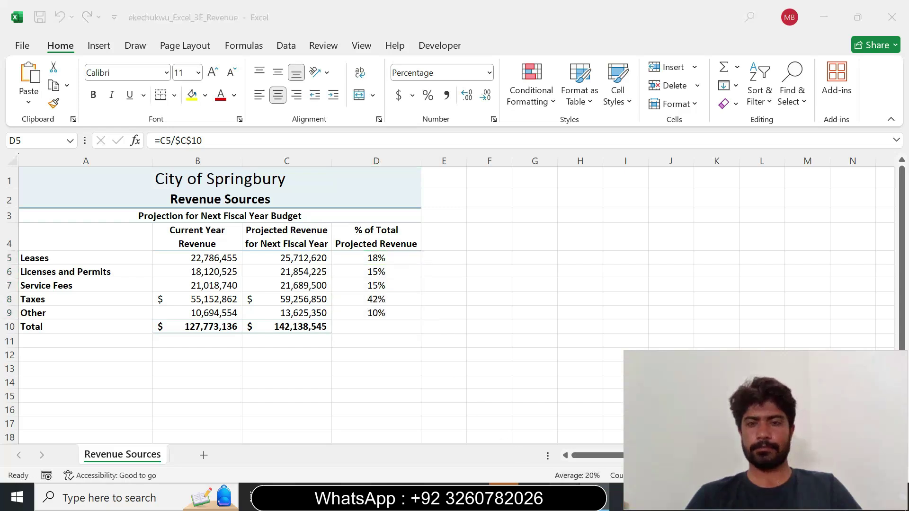
- Switch to Word, set the step 2 instruction text to 9 pt and remove its highlighting
{"action": "key", "text": "alt+Tab"}
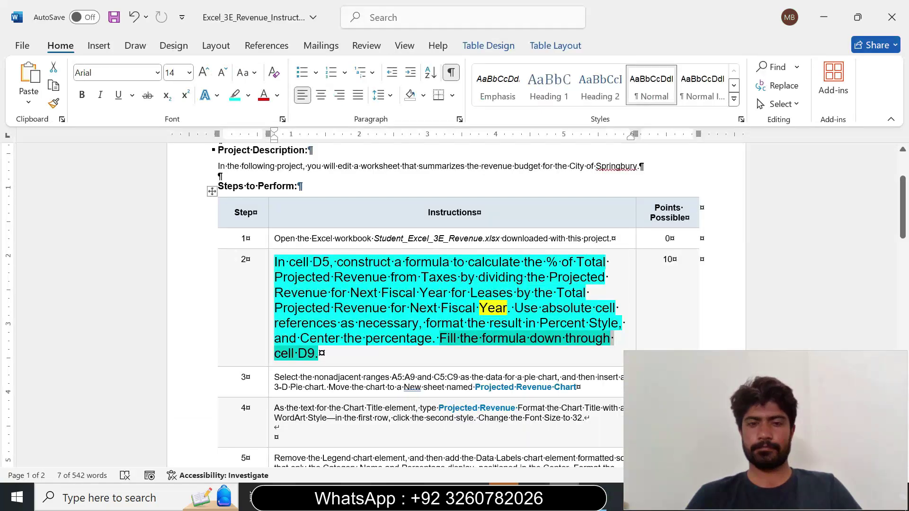
{"action": "left_click", "coordinate": [270, 344]}
{"action": "left_click", "coordinate": [356, 298]}
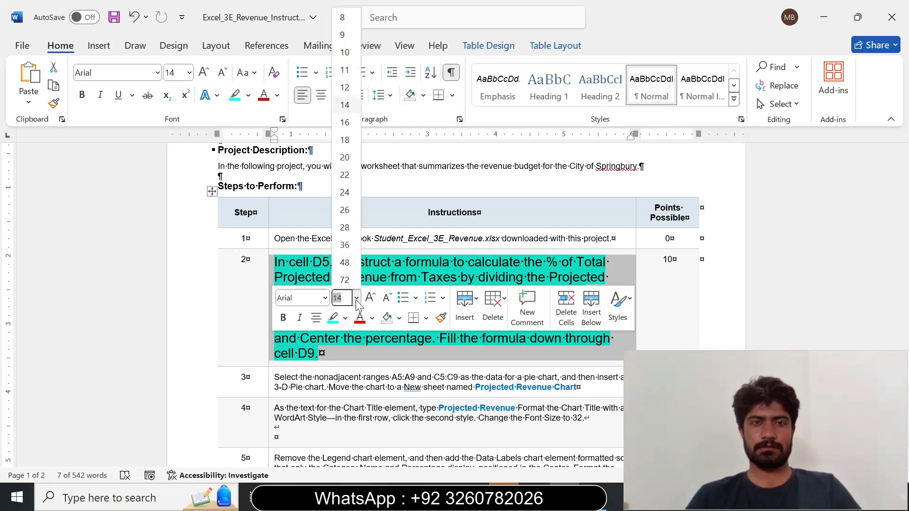
{"action": "left_click", "coordinate": [344, 35]}
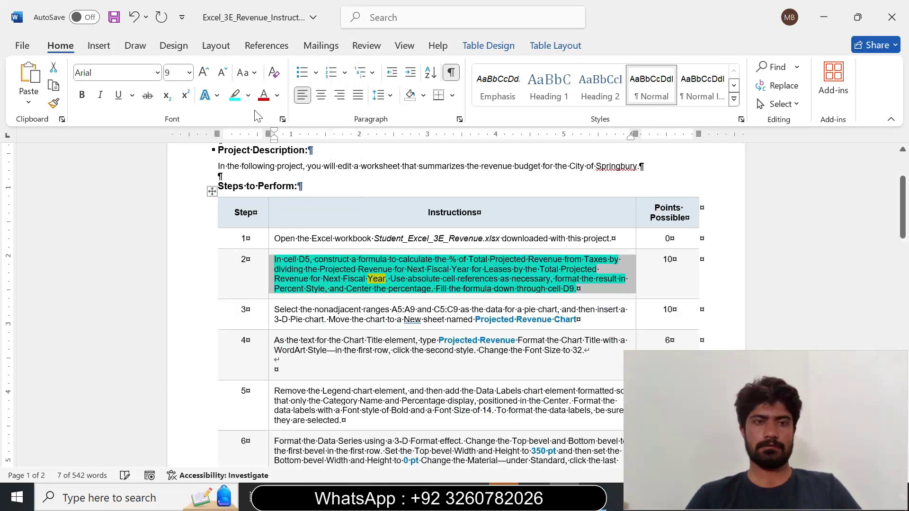
{"action": "left_click", "coordinate": [249, 95]}
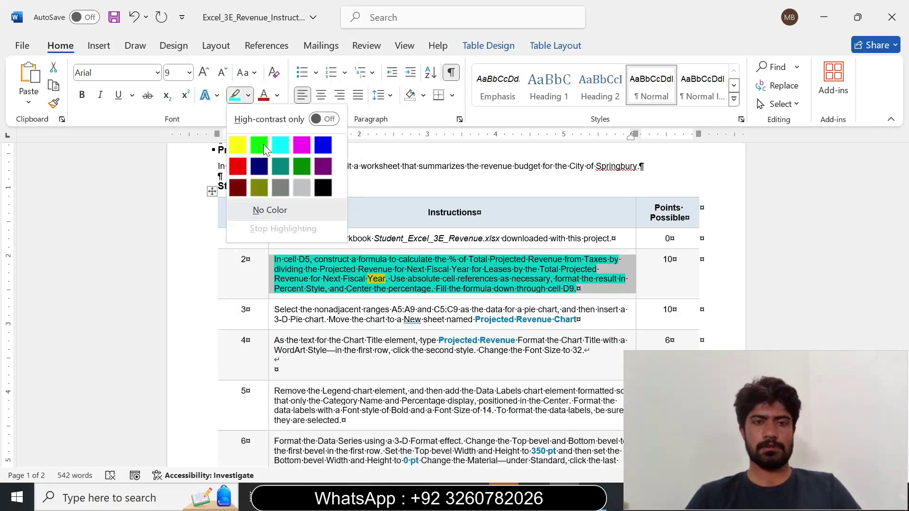
{"action": "left_click", "coordinate": [266, 208]}
- Enlarge the step 3 instruction text to 14 pt and highlight it in yellow
{"action": "left_click_drag", "start_coordinate": [905, 223], "coordinate": [905, 236]}
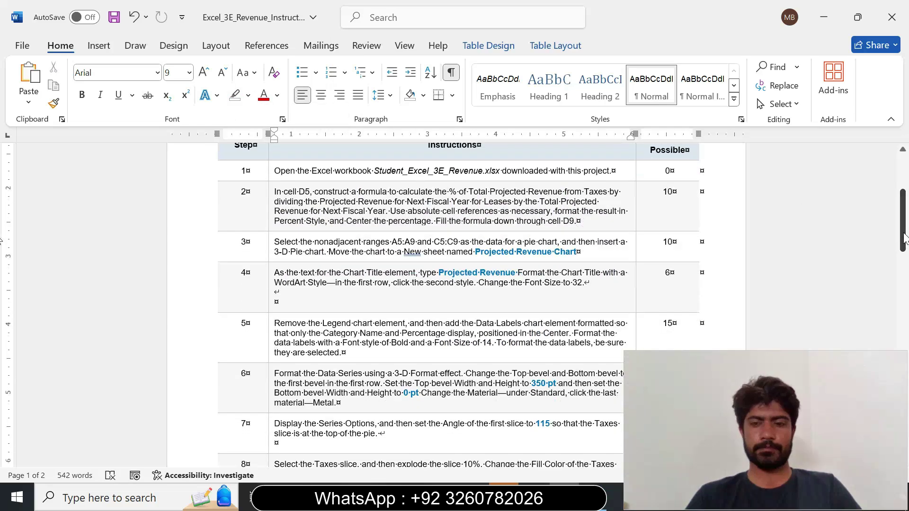
{"action": "left_click", "coordinate": [269, 253]}
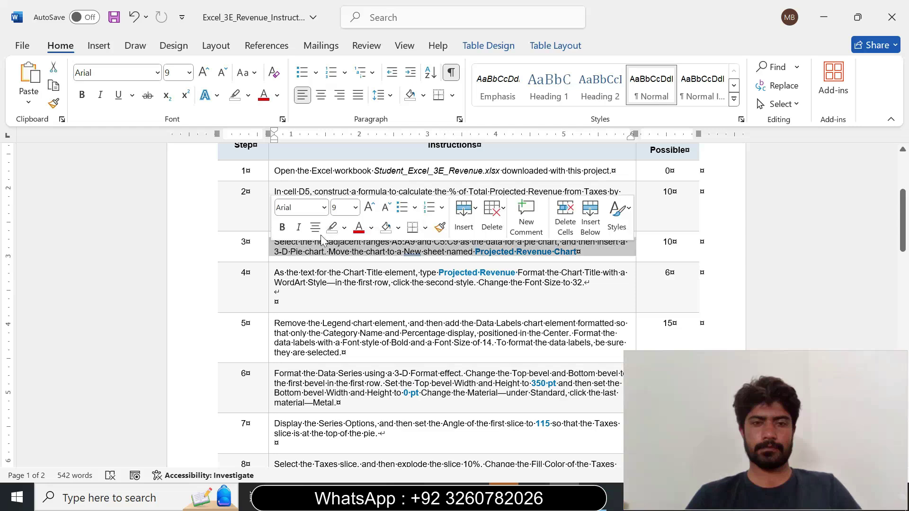
{"action": "left_click", "coordinate": [355, 207]}
{"action": "left_click", "coordinate": [355, 313]}
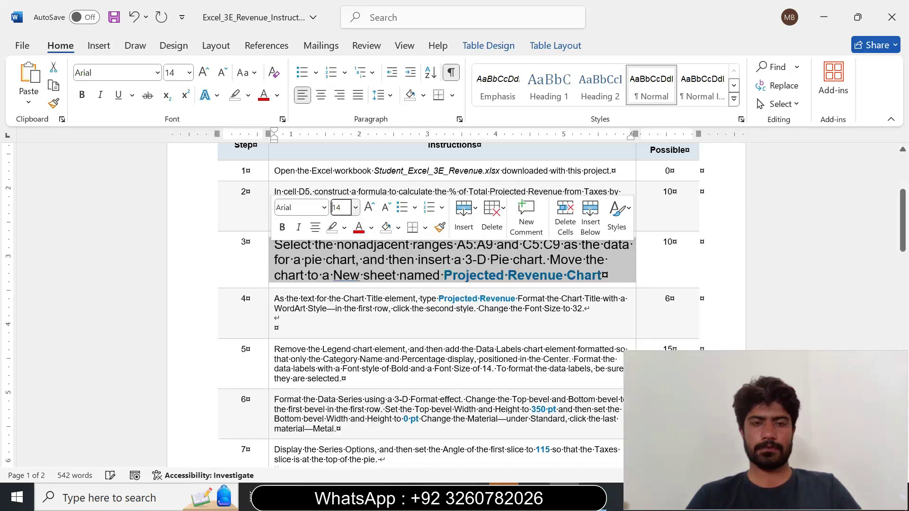
{"action": "left_click", "coordinate": [344, 227]}
{"action": "left_click", "coordinate": [346, 276]}
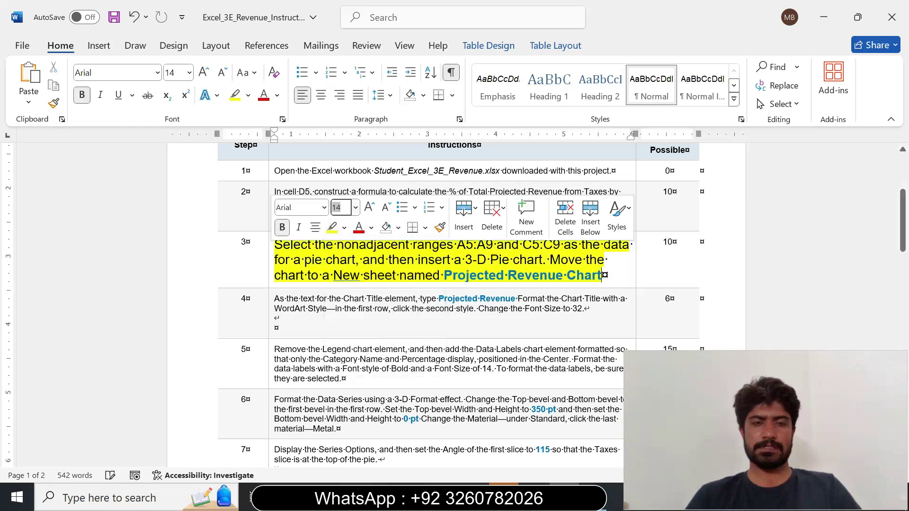
- Highlight the step 3 text from "Select the nonadjacent ranges" through "3-D Pie chart" in turquoise
{"action": "key", "text": "Right"}
{"action": "left_click", "coordinate": [330, 276]}
{"action": "left_click_drag", "start_coordinate": [275, 245], "coordinate": [542, 261]}
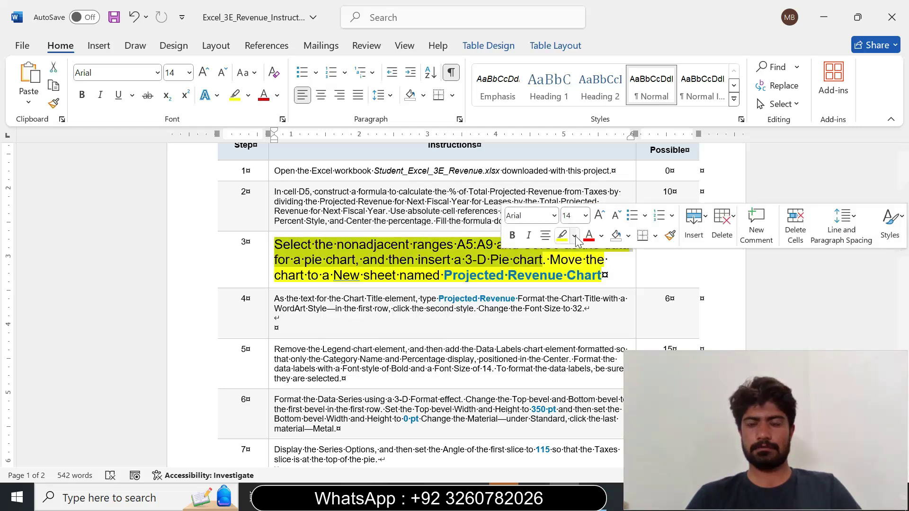
{"action": "left_click", "coordinate": [574, 236]}
{"action": "left_click", "coordinate": [613, 286]}
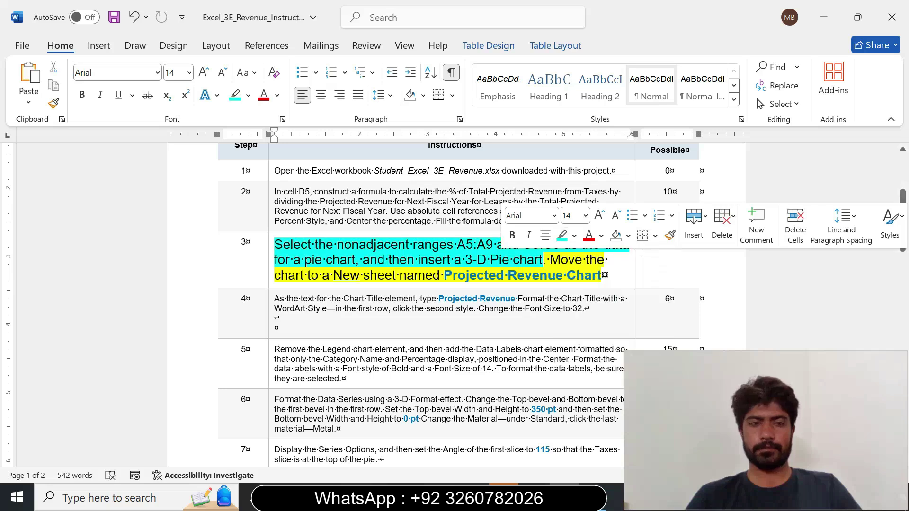
{"action": "left_click", "coordinate": [415, 276]}
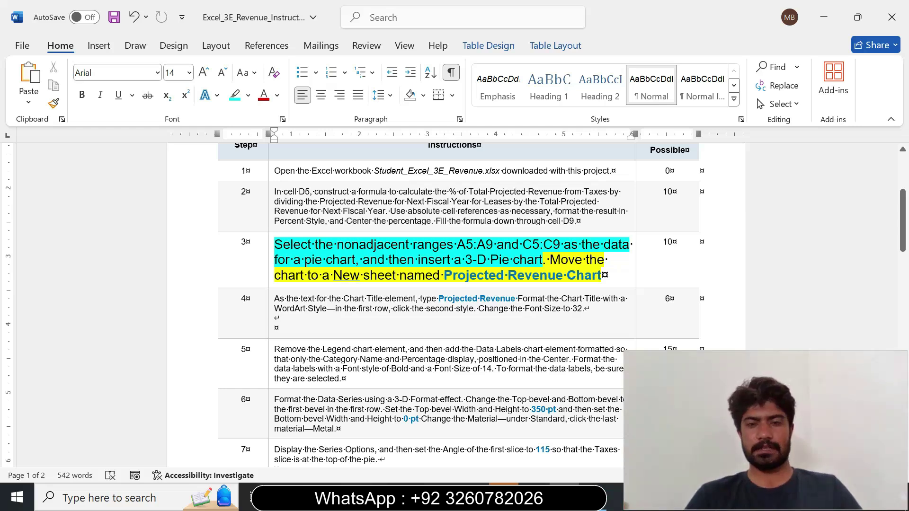
- Mark the range A5:A9 in the step 3 instruction, switch to Excel and select cells A5:A9
{"action": "left_click_drag", "start_coordinate": [457, 245], "coordinate": [487, 245]}
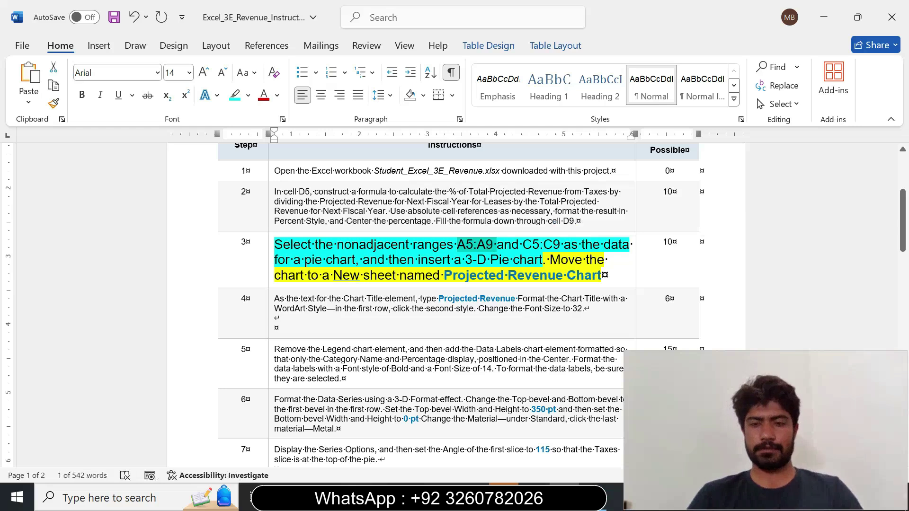
{"action": "left_click", "coordinate": [594, 495]}
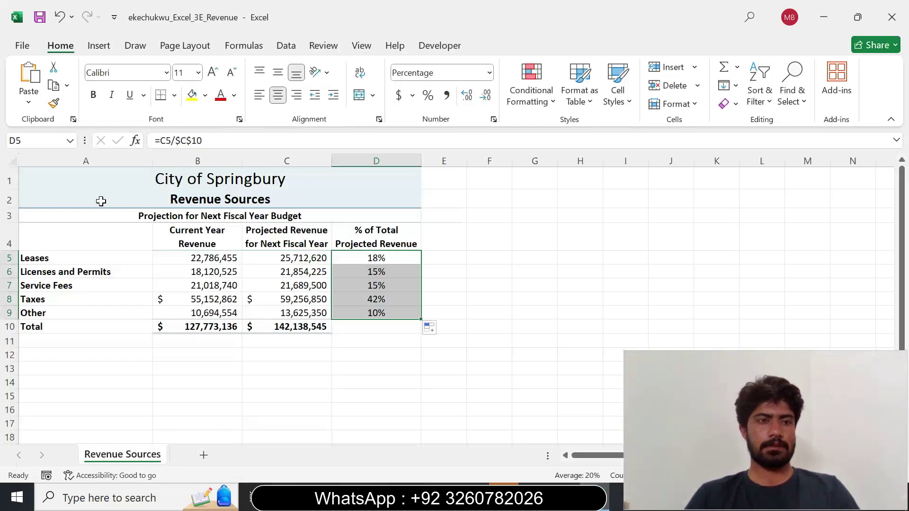
{"action": "left_click", "coordinate": [19, 141]}
{"action": "type", "text": "A5:A9"}
{"action": "key", "text": "Return"}
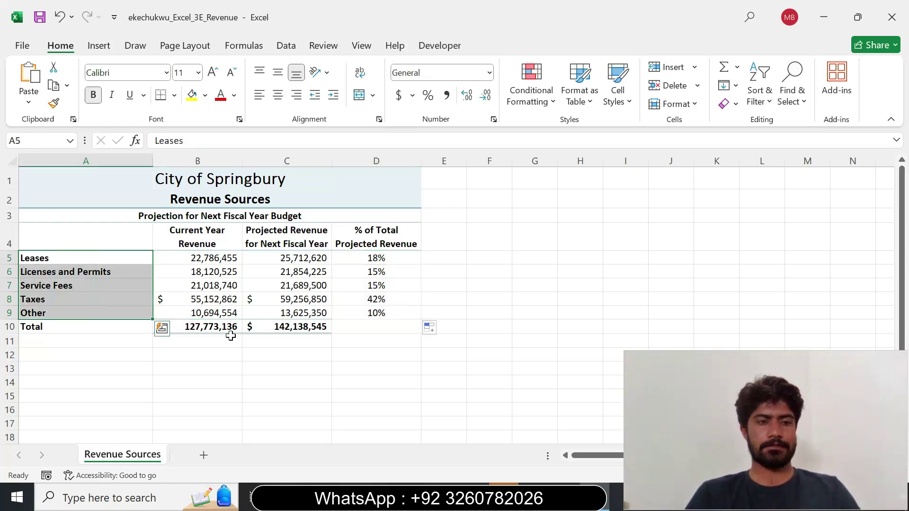
- Mark the range C5:C9 in the Word instruction, and add cells C5:C9 to the A5:A9 selection in Excel
{"action": "left_click", "coordinate": [595, 497]}
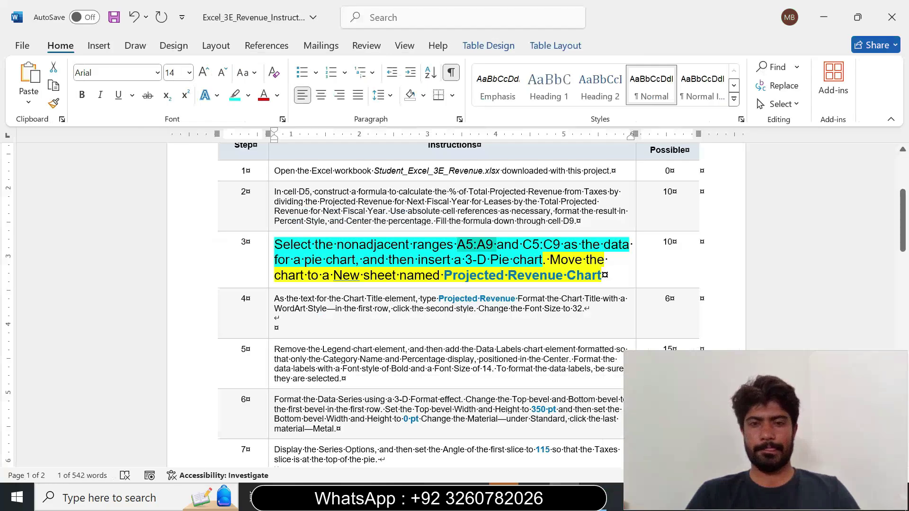
{"action": "left_click_drag", "start_coordinate": [523, 245], "coordinate": [563, 245]}
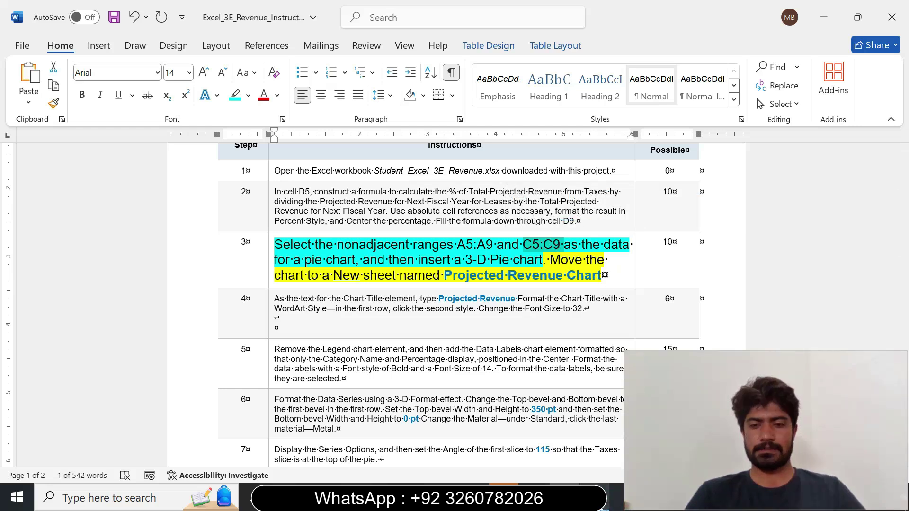
{"action": "left_click", "coordinate": [595, 498]}
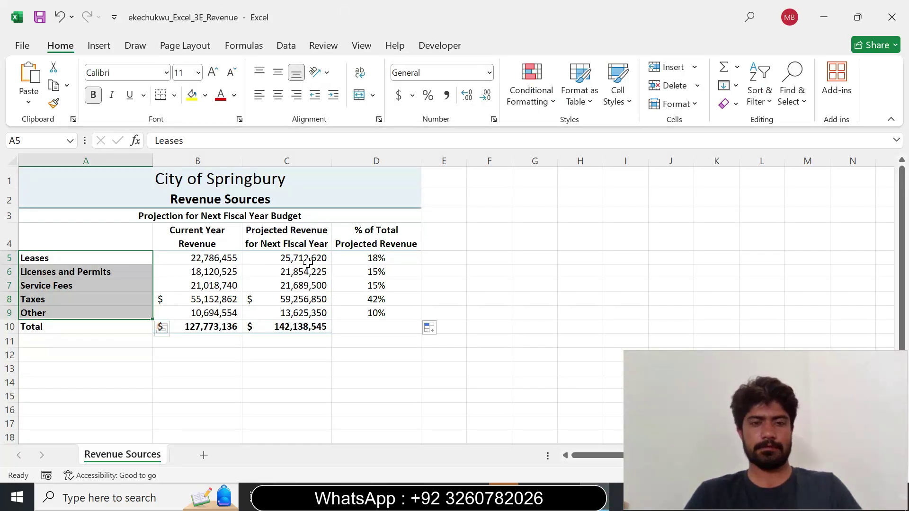
{"action": "left_click_drag", "start_coordinate": [308, 256], "coordinate": [304, 310]}
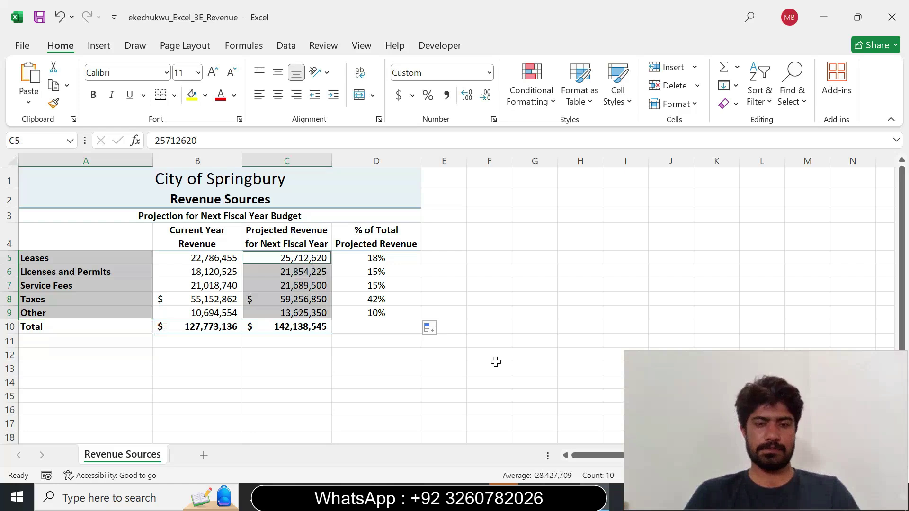
- Check the chart type in the Word instruction, and insert a 3-D Pie chart from the selected ranges in Excel
{"action": "key", "text": "alt+Tab"}
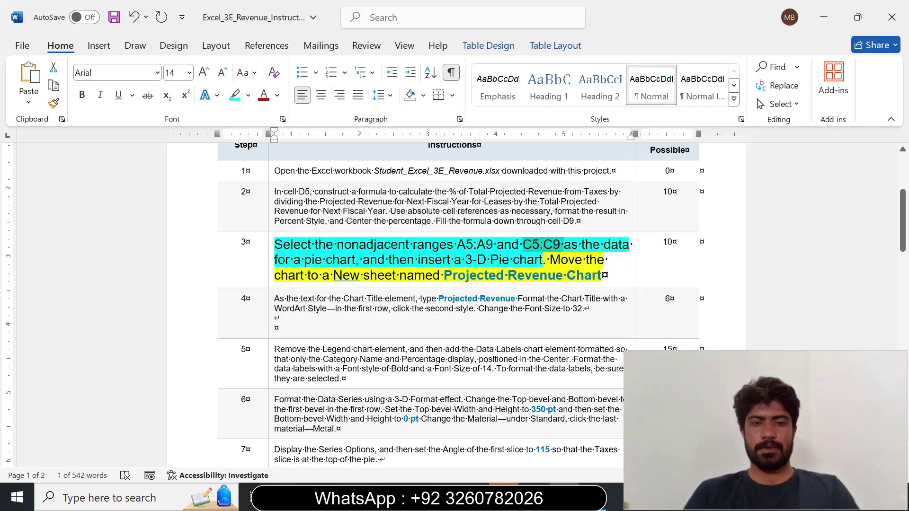
{"action": "left_click_drag", "start_coordinate": [462, 260], "coordinate": [543, 260]}
{"action": "key", "text": "alt+Tab"}
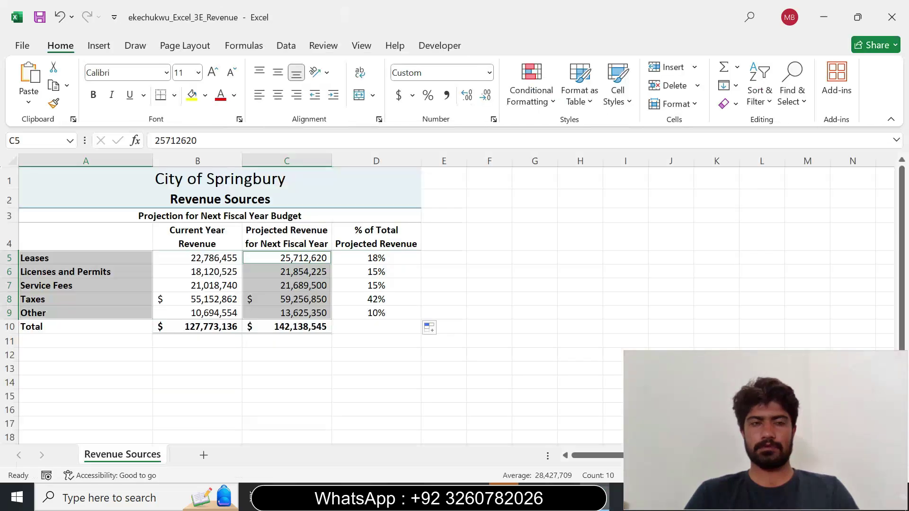
{"action": "left_click", "coordinate": [99, 49]}
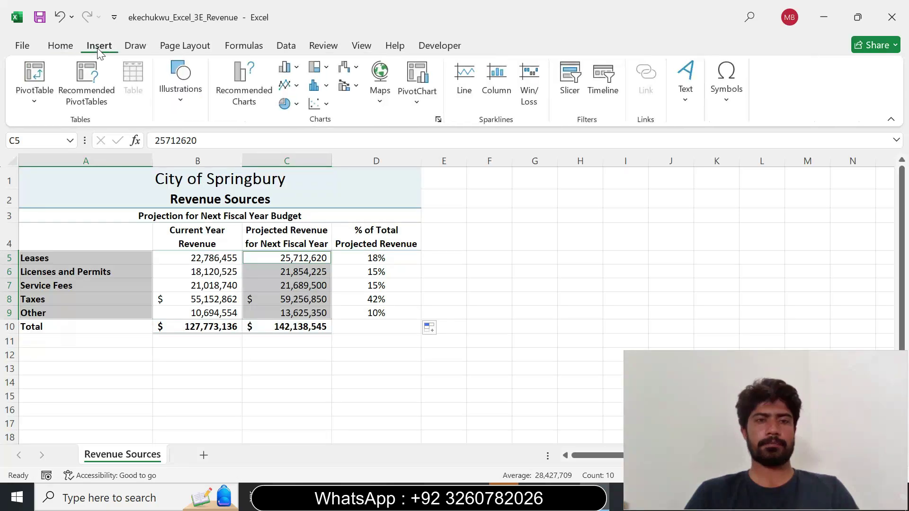
{"action": "left_click", "coordinate": [252, 97]}
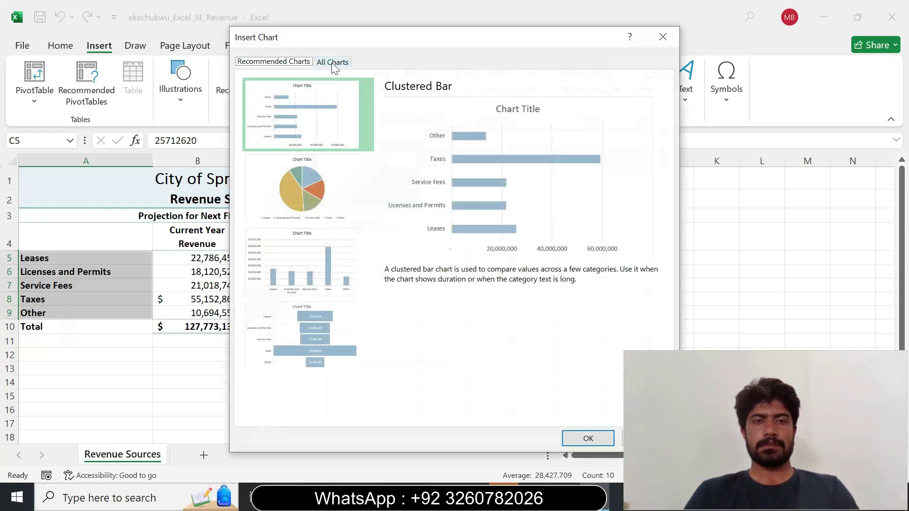
{"action": "left_click", "coordinate": [333, 64]}
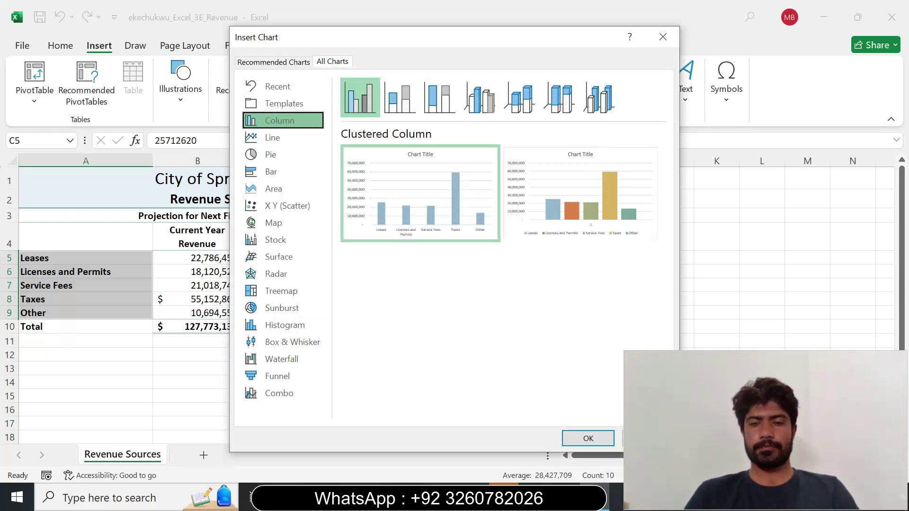
{"action": "key", "text": "alt+Tab"}
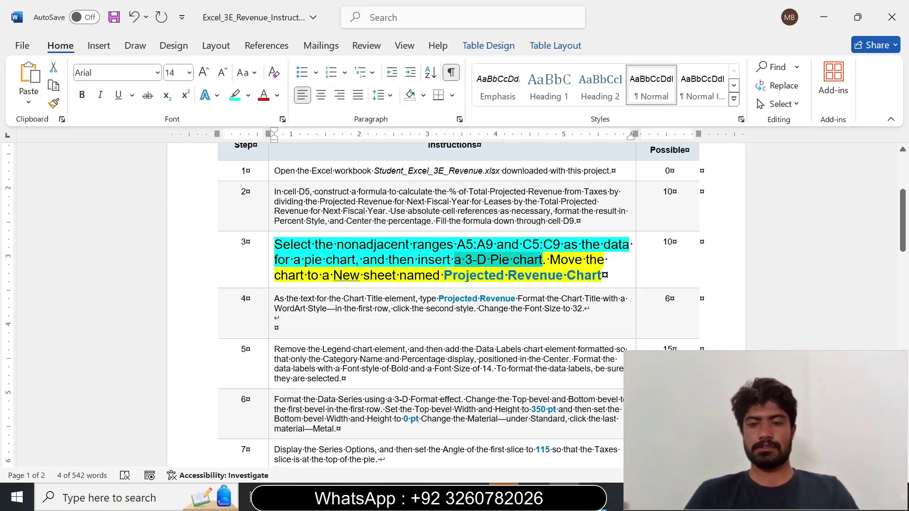
{"action": "key", "text": "alt+Tab"}
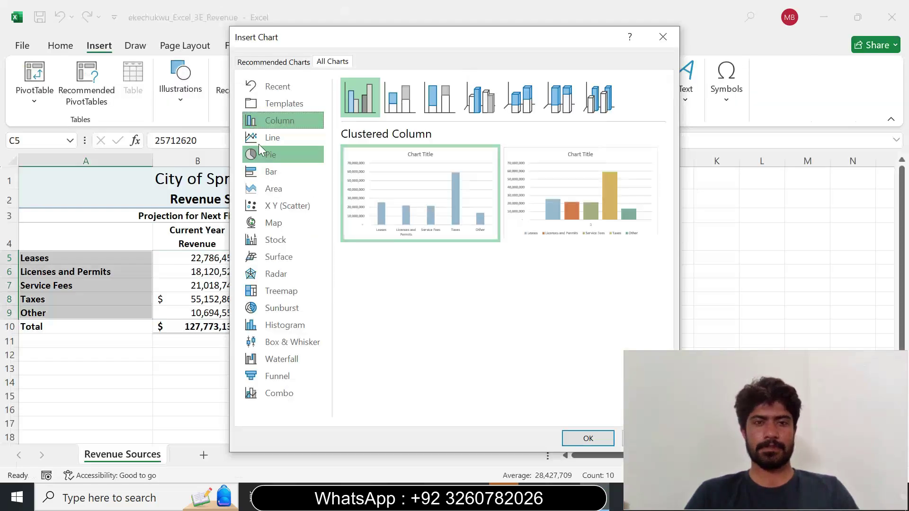
{"action": "left_click", "coordinate": [276, 152]}
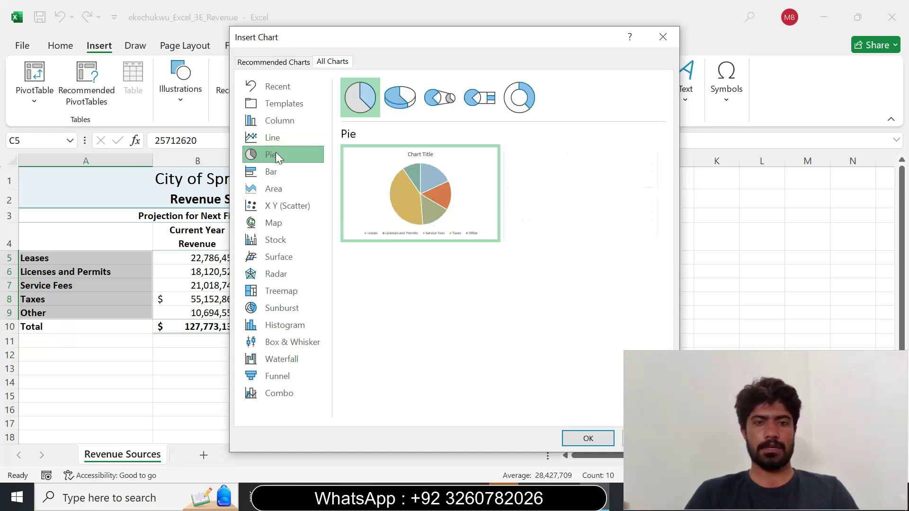
{"action": "left_click", "coordinate": [399, 103]}
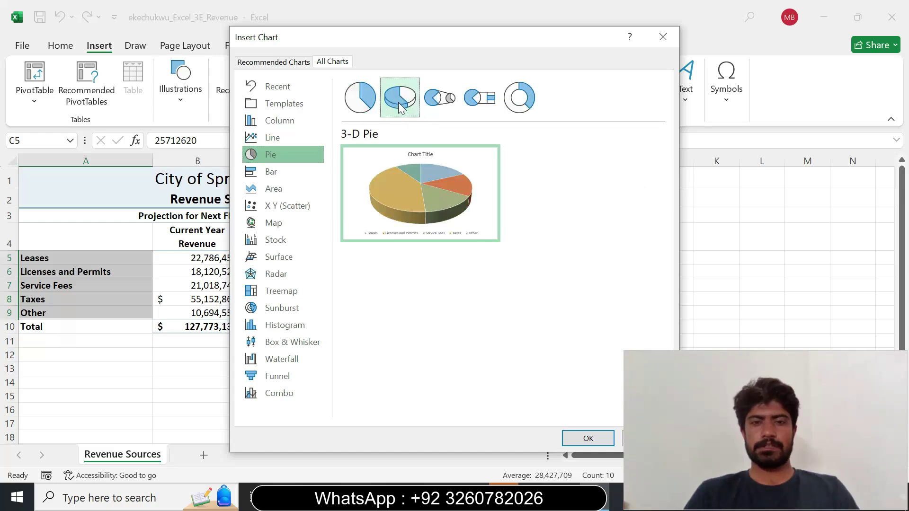
{"action": "left_click", "coordinate": [587, 438]}
- Return to Word and highlight the step 3 text from "Move the" through "Projected Revenue Chart" in turquoise
{"action": "key", "text": "alt+Tab"}
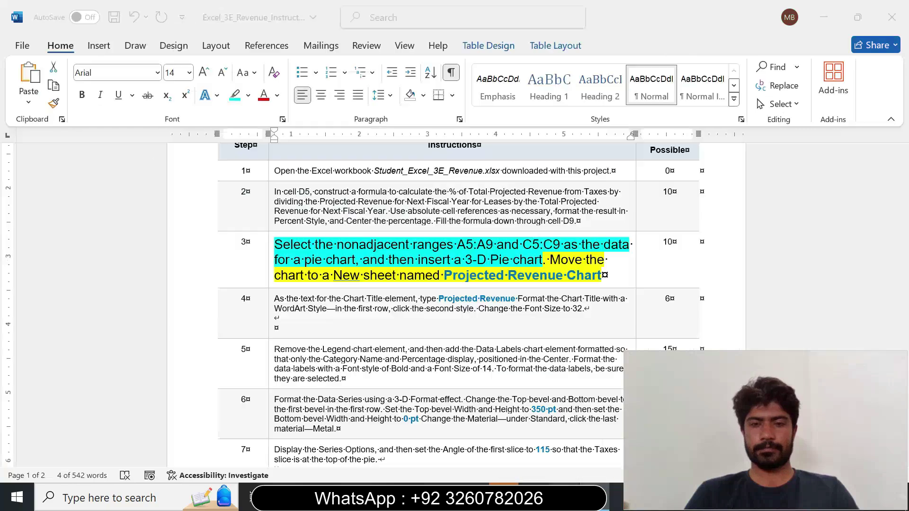
{"action": "left_click_drag", "start_coordinate": [550, 261], "coordinate": [603, 276]}
{"action": "left_click", "coordinate": [610, 253]}
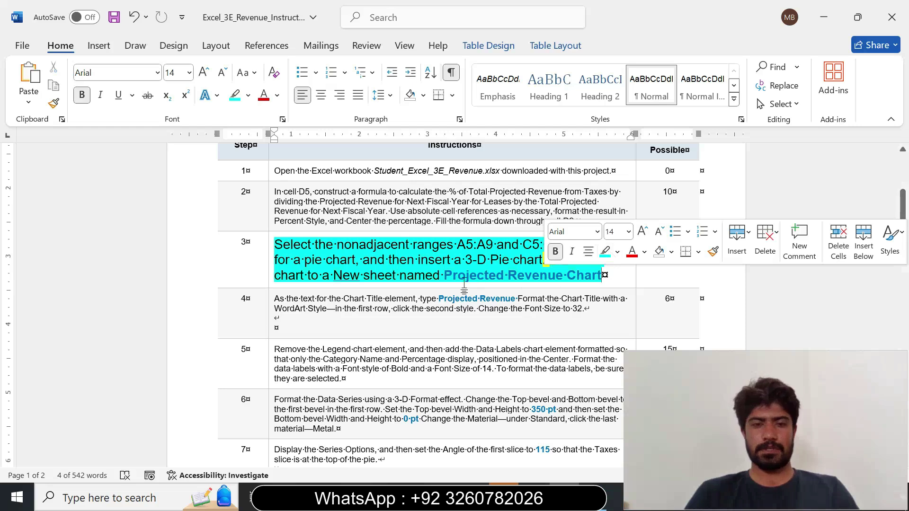
- Mark the sheet name in the Word instruction, and move the Excel pie chart to a new sheet named Projected Revenue Chart
{"action": "left_click_drag", "start_coordinate": [445, 276], "coordinate": [593, 275]}
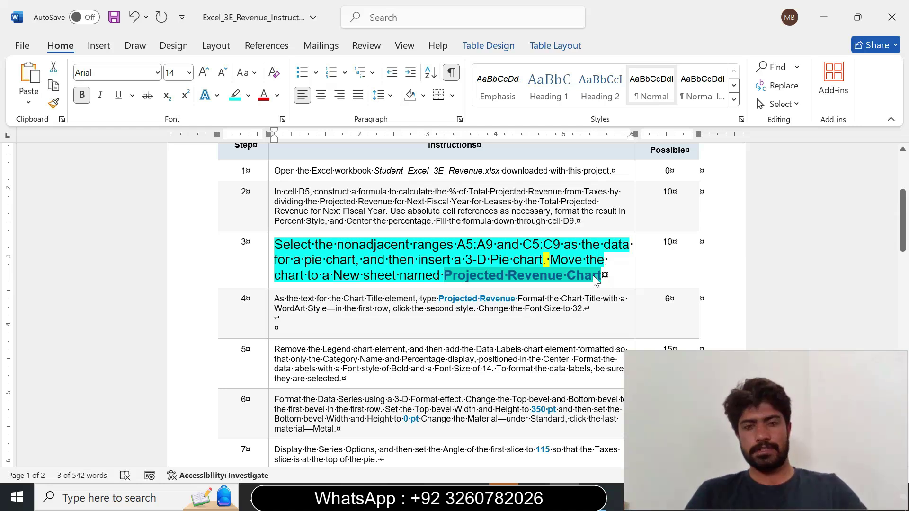
{"action": "left_click", "coordinate": [595, 497]}
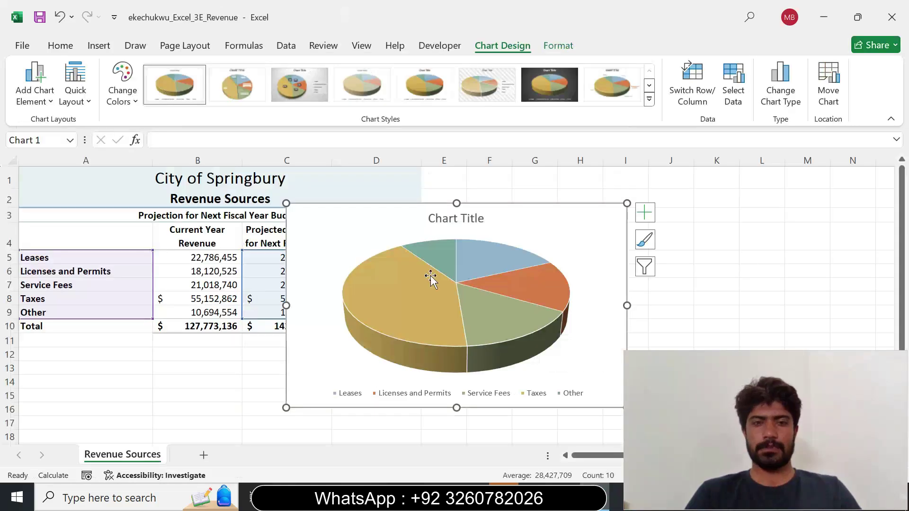
{"action": "right_click", "coordinate": [394, 213]}
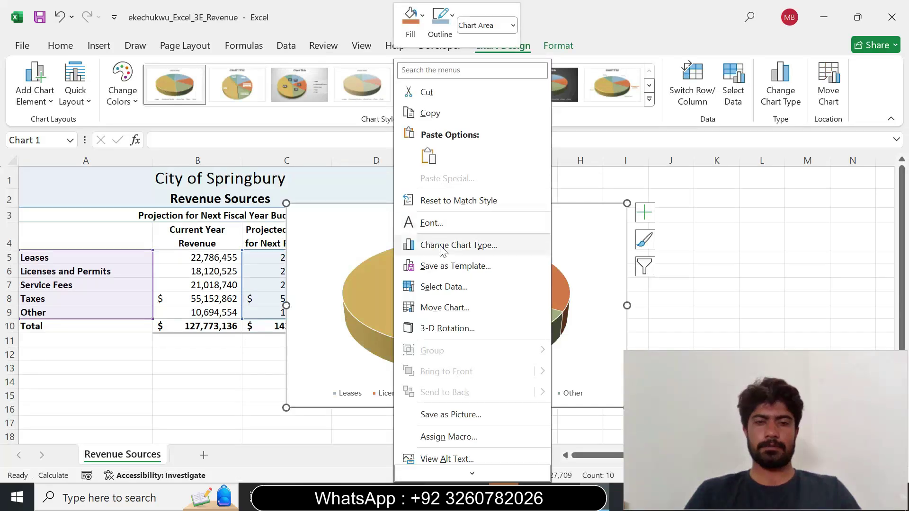
{"action": "left_click", "coordinate": [457, 307]}
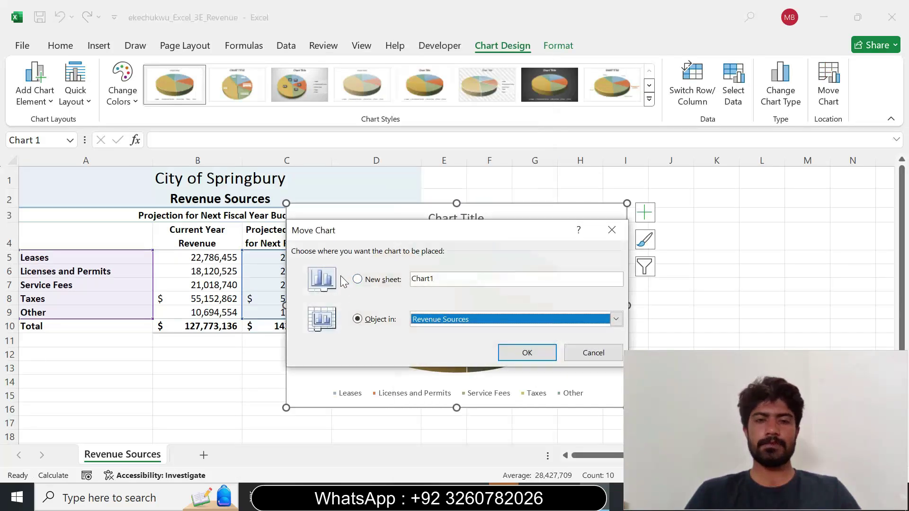
{"action": "left_click", "coordinate": [357, 279]}
{"action": "type", "text": "Projected Revenue Chart"}
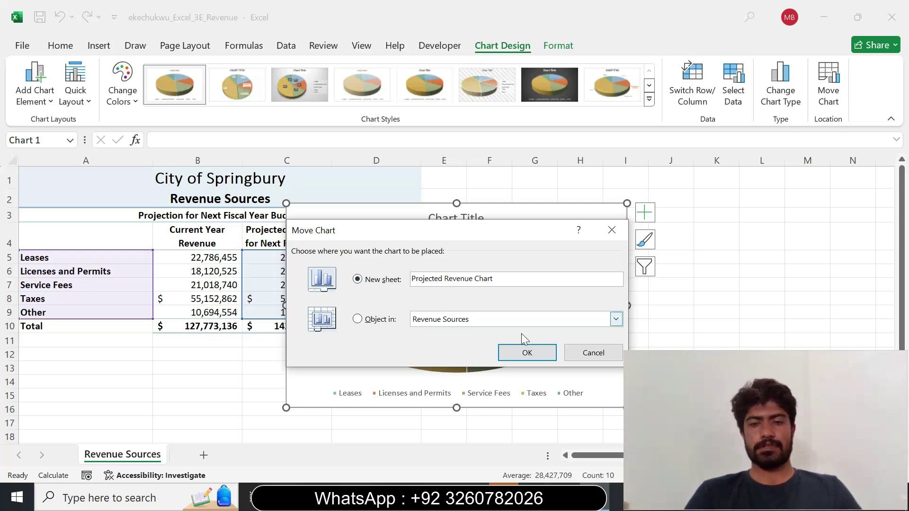
{"action": "left_click", "coordinate": [521, 353]}
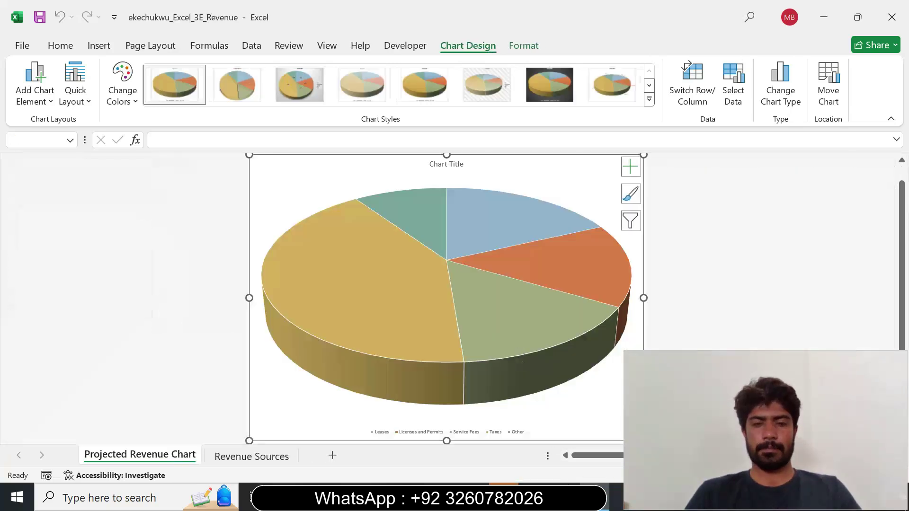
- Return to Word, set the step 3 instruction text back to size 9 and remove its highlighting
{"action": "left_click", "coordinate": [564, 496]}
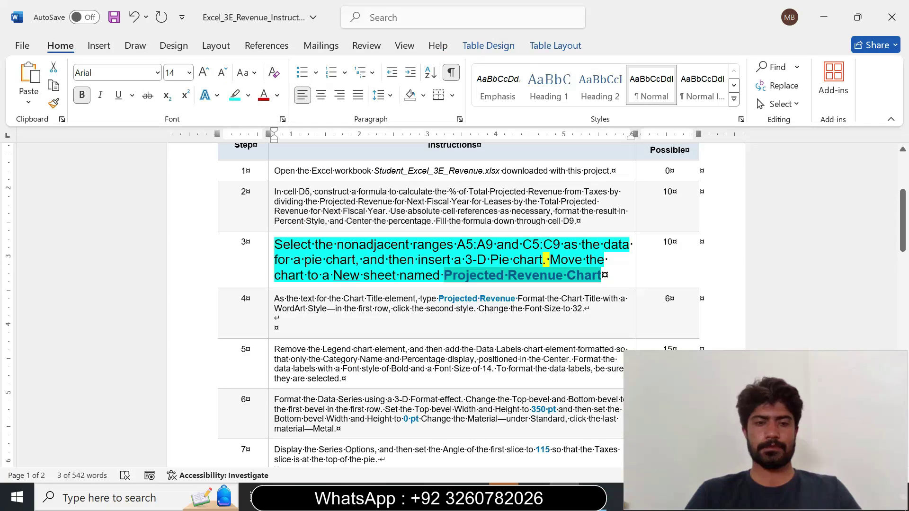
{"action": "left_click", "coordinate": [269, 277]}
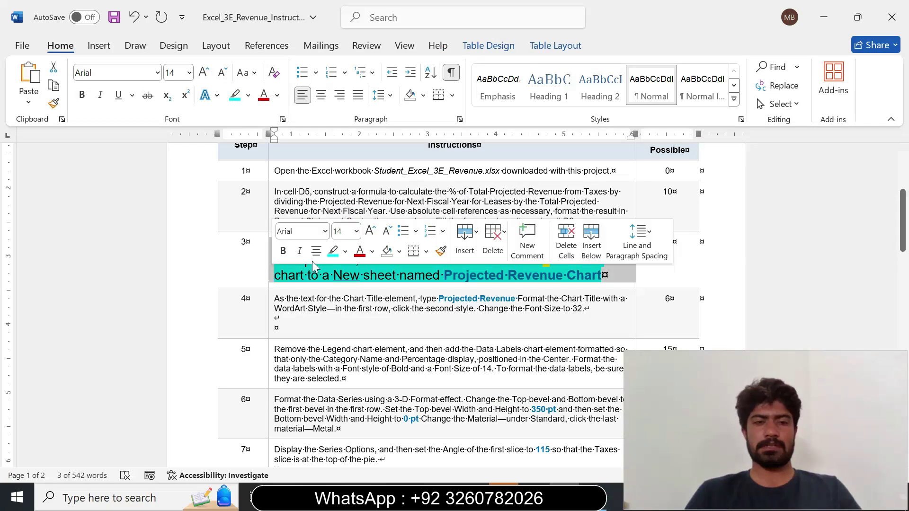
{"action": "left_click", "coordinate": [356, 231]}
{"action": "left_click", "coordinate": [343, 268]}
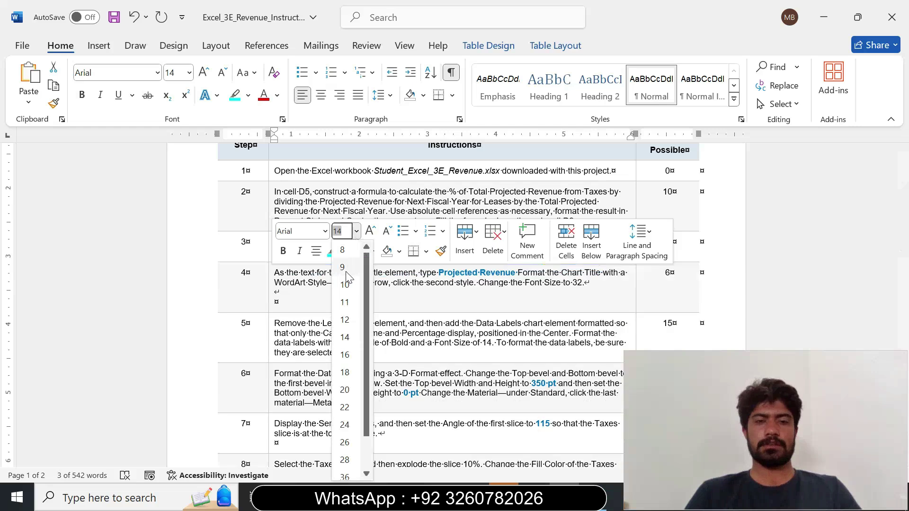
{"action": "left_click", "coordinate": [345, 251]}
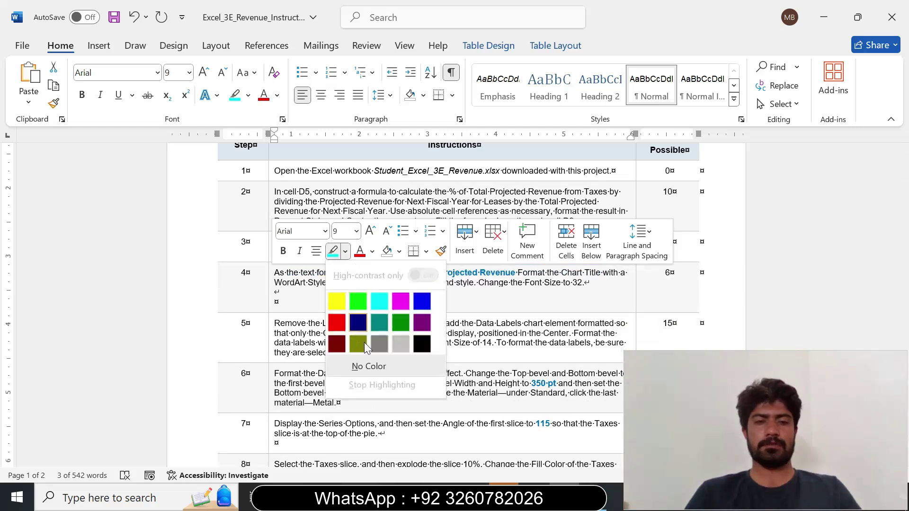
{"action": "left_click", "coordinate": [360, 367]}
{"action": "left_click", "coordinate": [307, 323]}
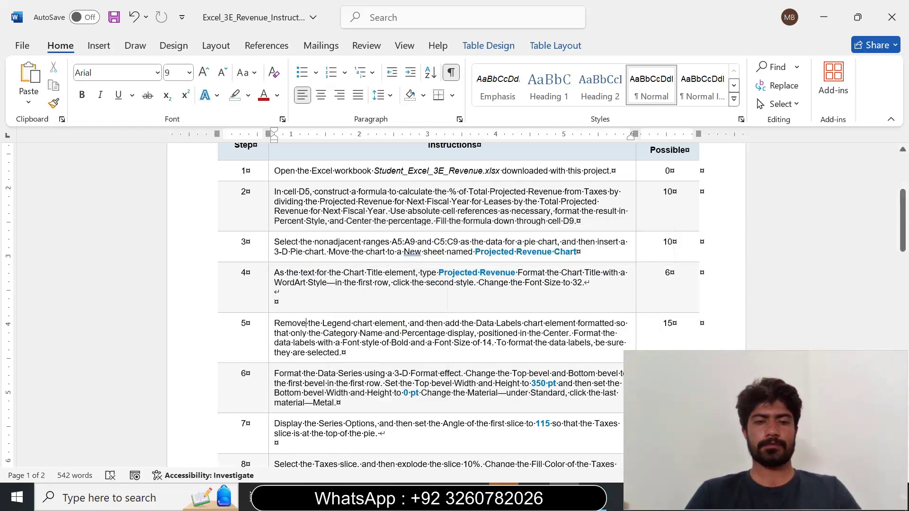
- Enlarge the step 4 instruction text to size 16 and highlight it in yellow
{"action": "left_click", "coordinate": [270, 299]}
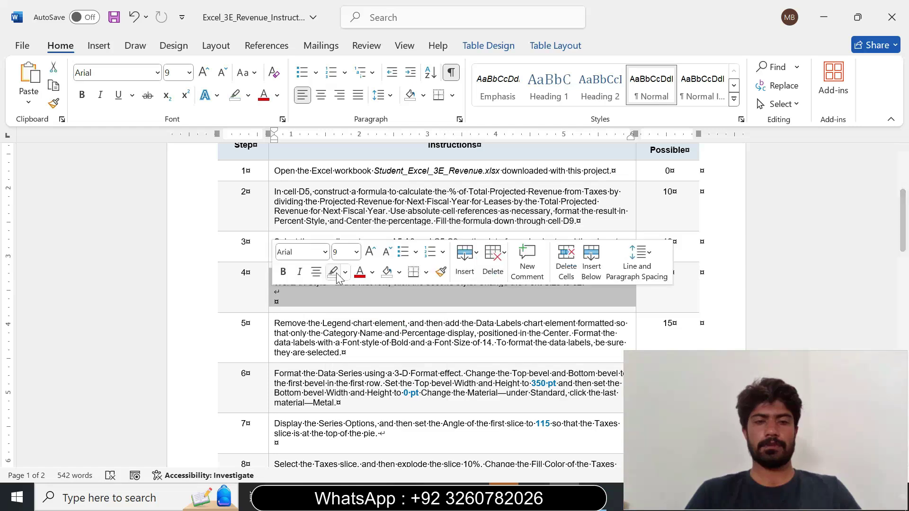
{"action": "left_click", "coordinate": [356, 252]}
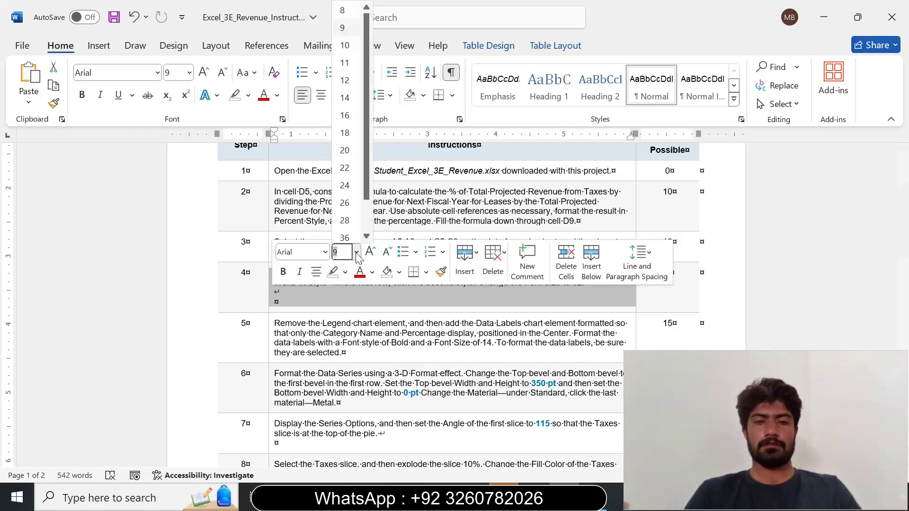
{"action": "left_click", "coordinate": [345, 115]}
{"action": "left_click", "coordinate": [249, 96]}
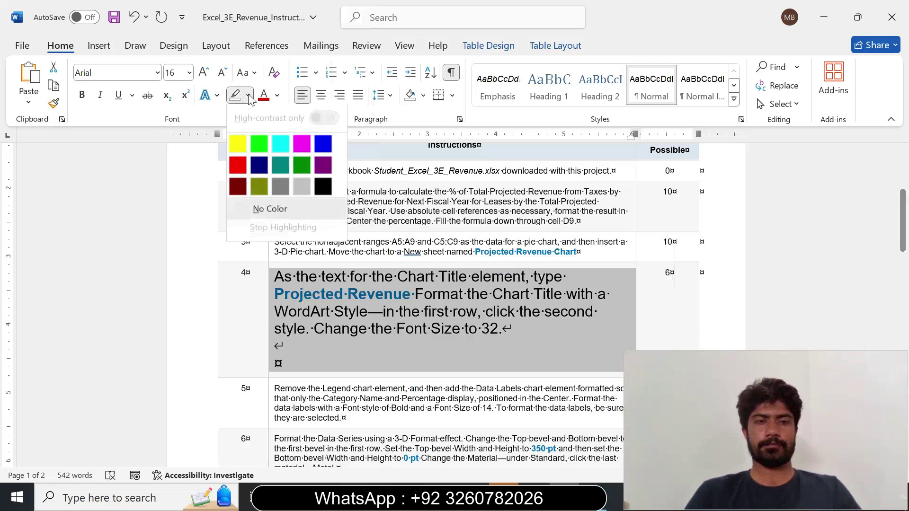
{"action": "left_click", "coordinate": [239, 144]}
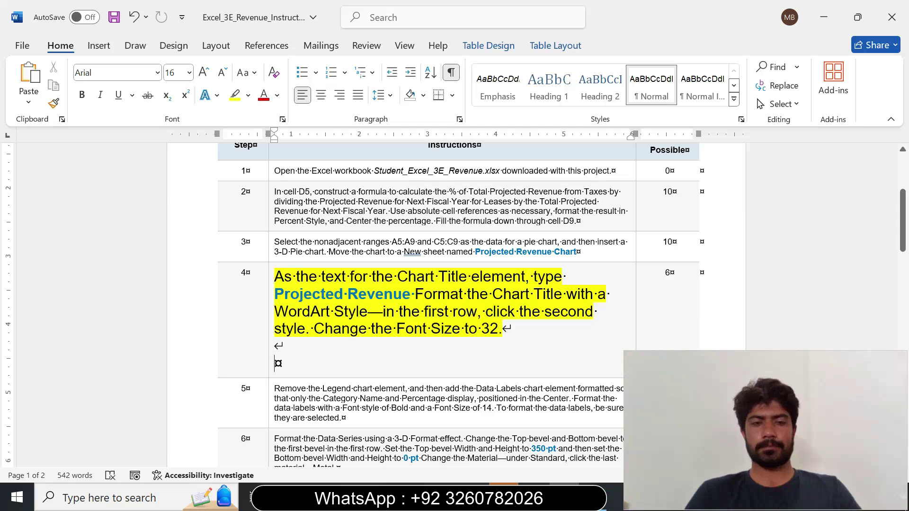
- Highlight the step 4 text from "As the text" through "Format the Chart" in turquoise
{"action": "left_click_drag", "start_coordinate": [275, 276], "coordinate": [524, 293]}
{"action": "left_click", "coordinate": [596, 264]}
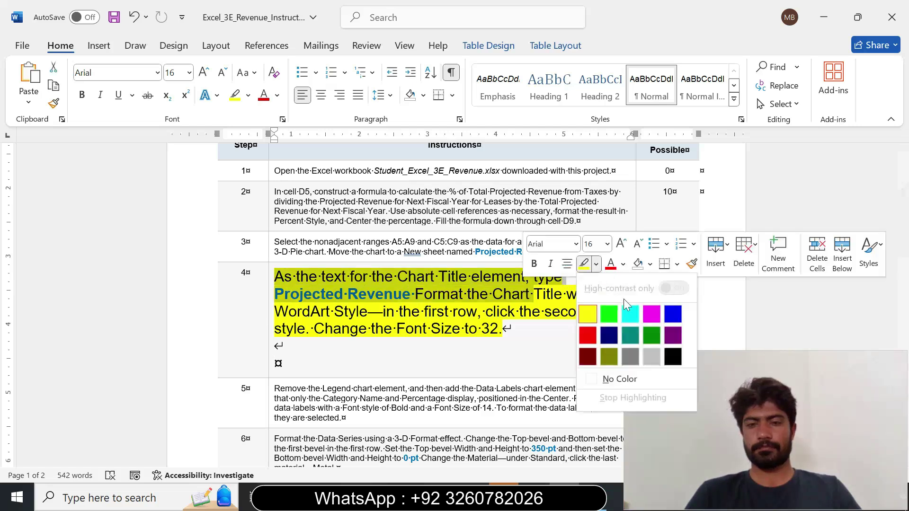
{"action": "left_click", "coordinate": [625, 310]}
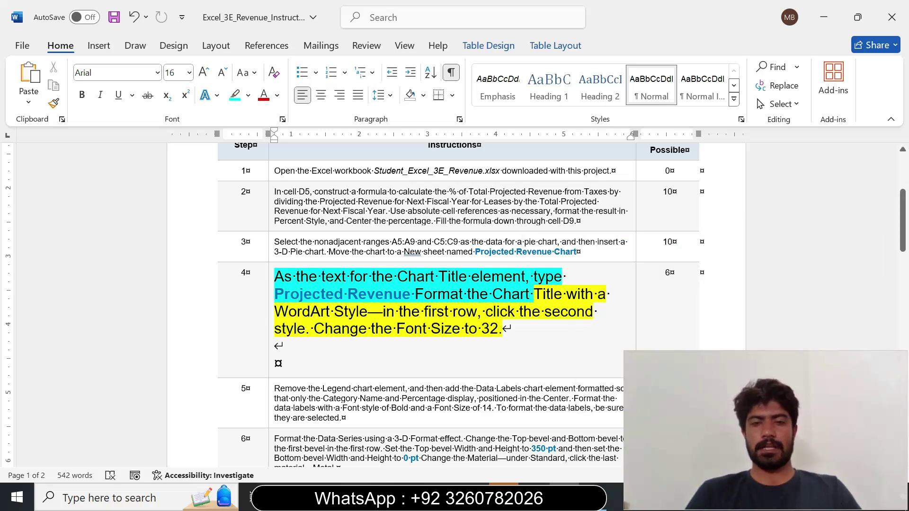
- Copy "Projected Revenue" from the step 4 instruction and paste it as text only over the chart title in Excel
{"action": "left_click_drag", "start_coordinate": [275, 294], "coordinate": [409, 299]}
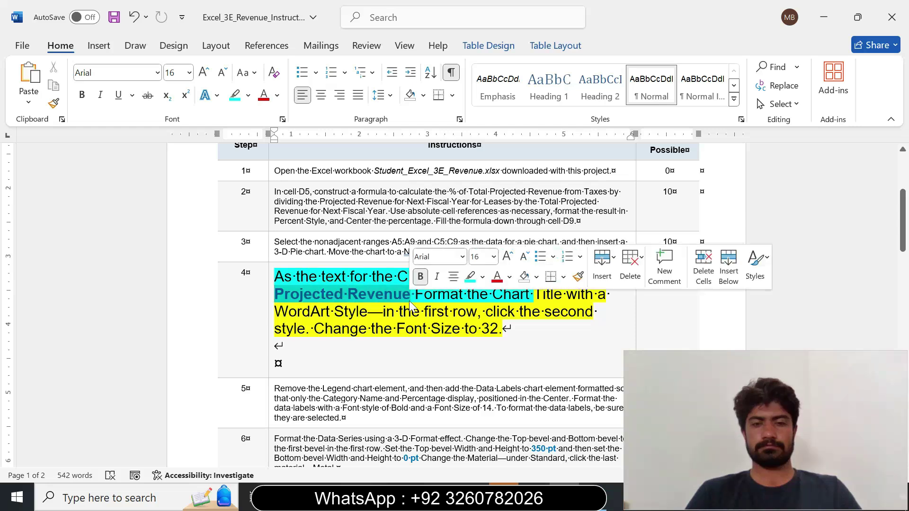
{"action": "key", "text": "ctrl+c"}
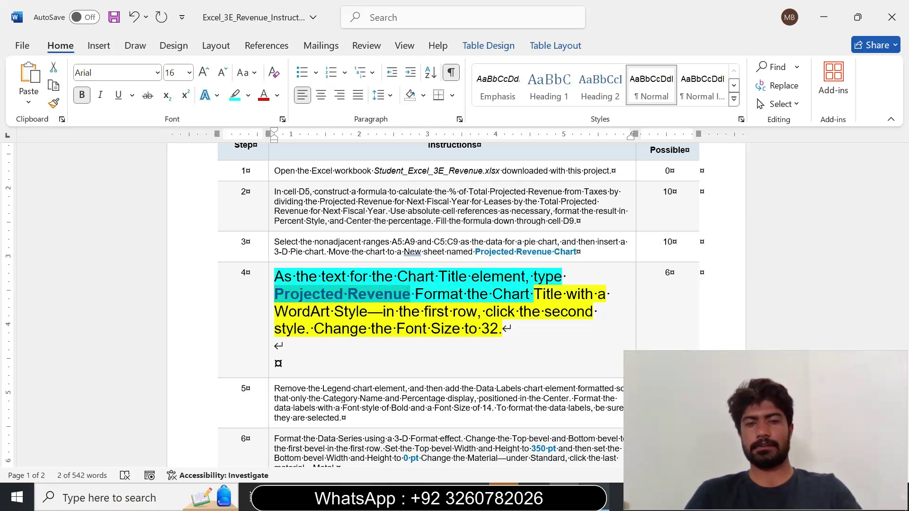
{"action": "mouse_move", "coordinate": [595, 498]}
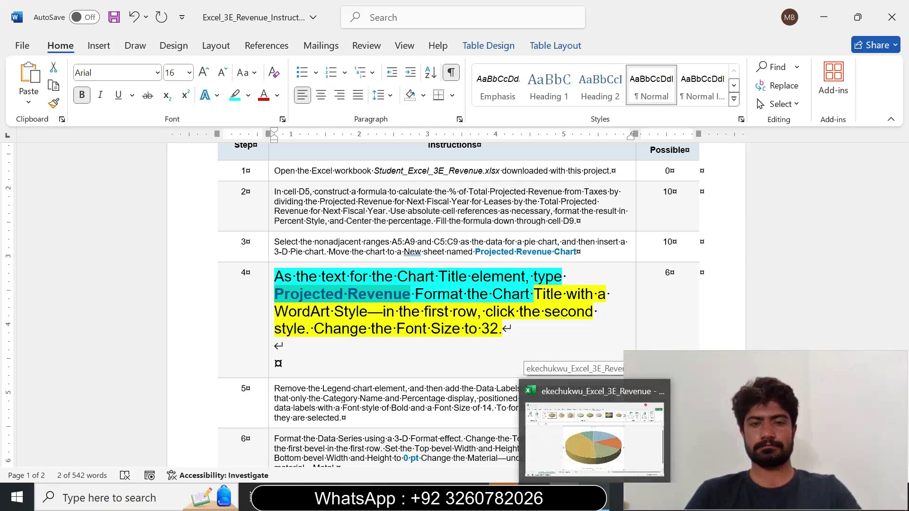
{"action": "left_click", "coordinate": [582, 445]}
{"action": "left_click", "coordinate": [451, 164]}
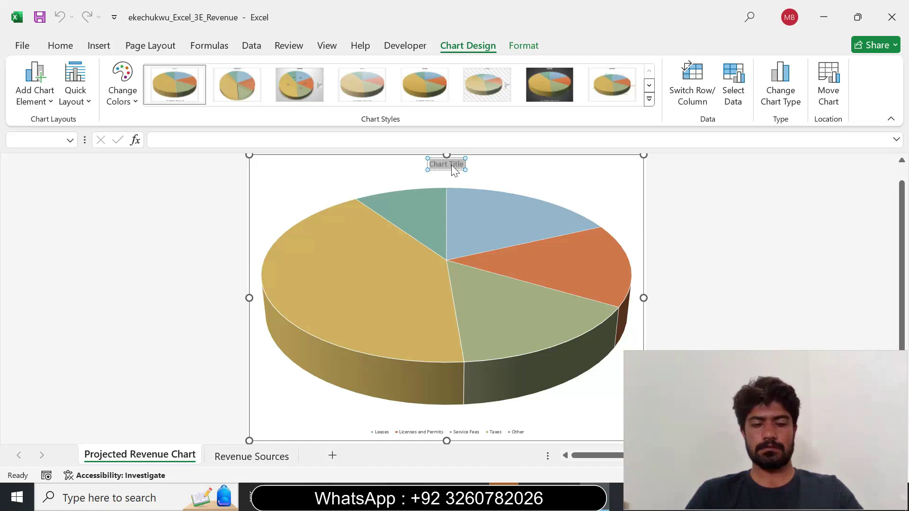
{"action": "key", "text": "ctrl+v"}
{"action": "left_click", "coordinate": [516, 179]}
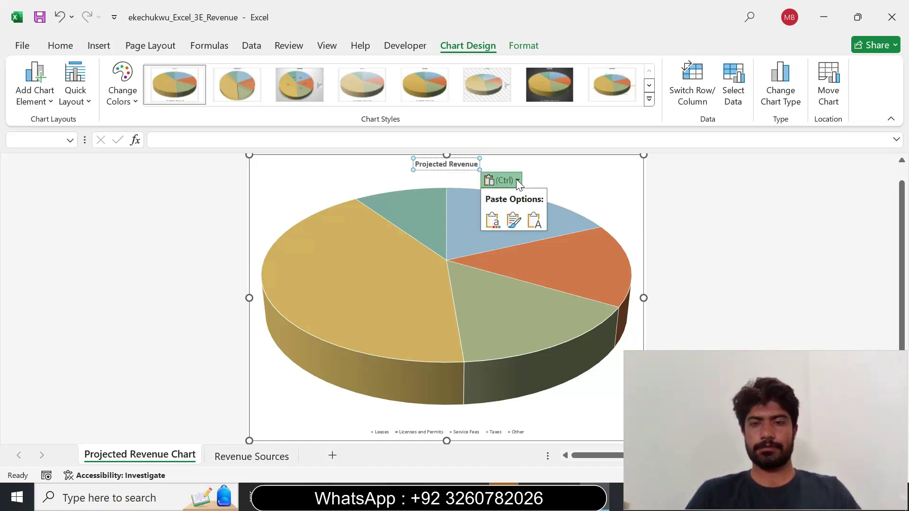
{"action": "left_click", "coordinate": [534, 218]}
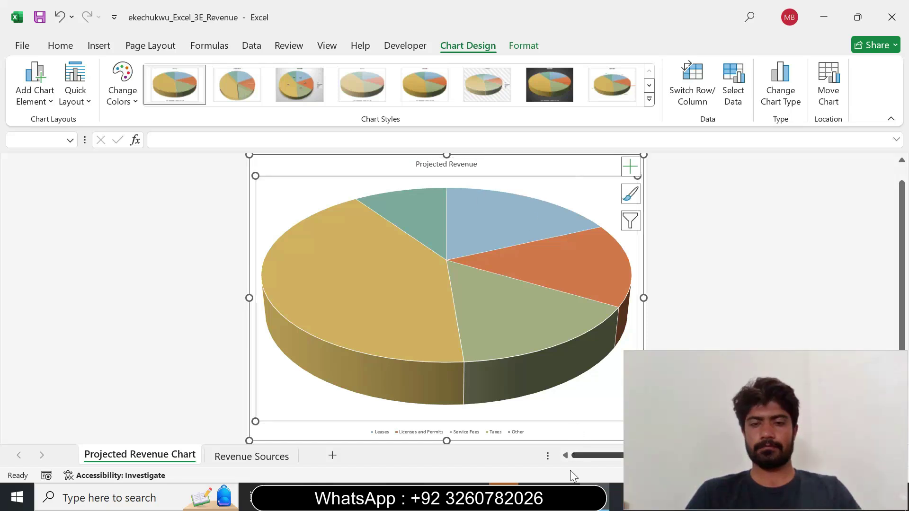
- Return to Word, highlight the rest of the step 4 text in turquoise, and mark its WordArt Style line
{"action": "left_click", "coordinate": [565, 497]}
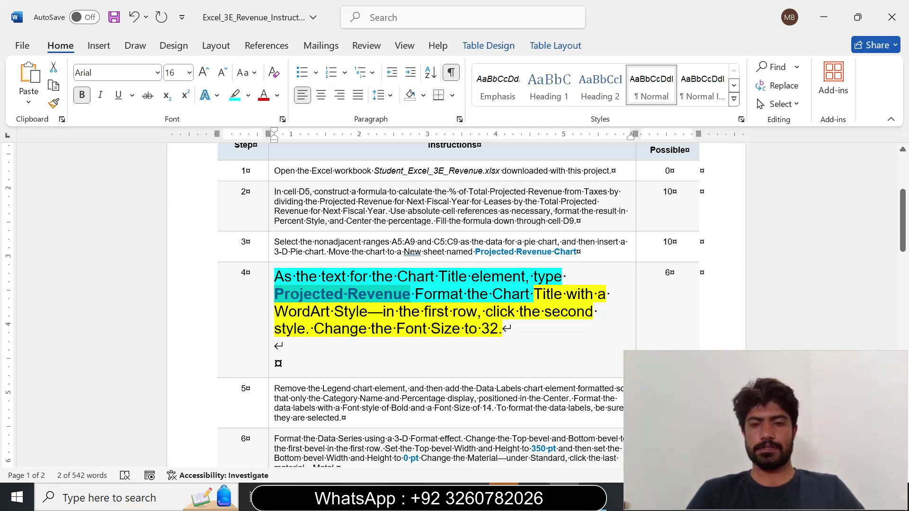
{"action": "left_click_drag", "start_coordinate": [534, 295], "coordinate": [551, 339]}
{"action": "left_click", "coordinate": [567, 310]}
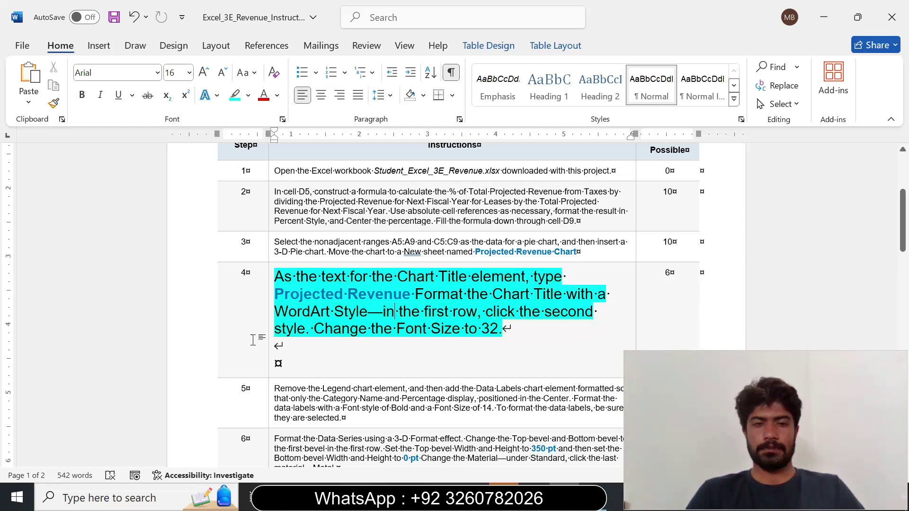
{"action": "left_click_drag", "start_coordinate": [280, 313], "coordinate": [597, 313]}
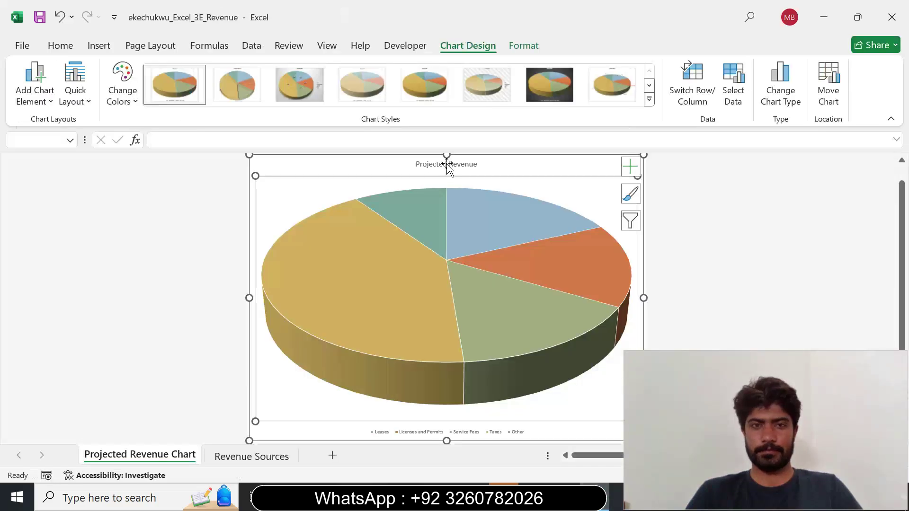
- Select the whole Projected Revenue chart title text in Excel and recheck the WordArt instruction in Word
{"action": "left_click", "coordinate": [447, 164]}
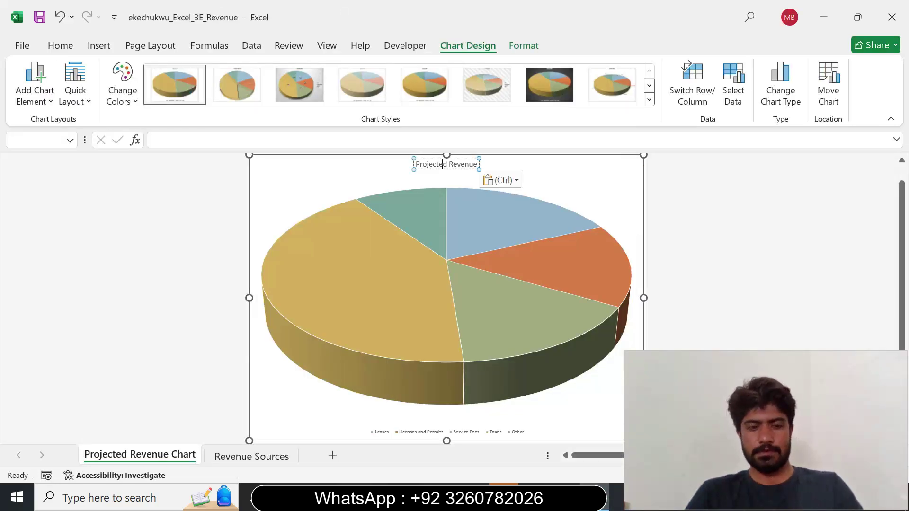
{"action": "triple_click", "coordinate": [444, 165]}
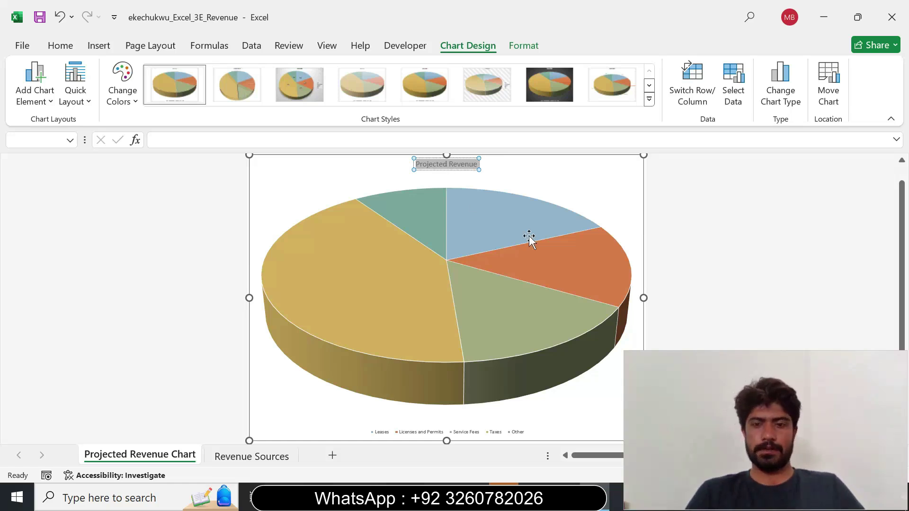
{"action": "left_click", "coordinate": [566, 497]}
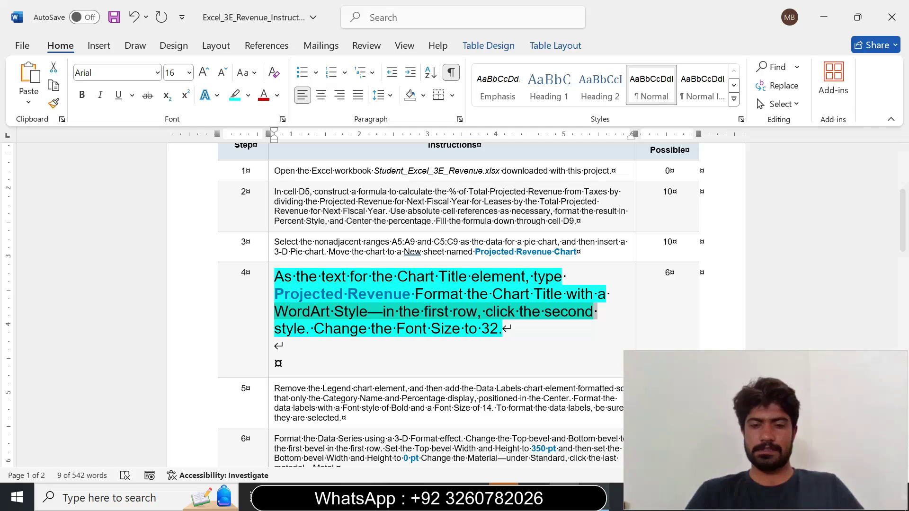
{"action": "left_click", "coordinate": [566, 496]}
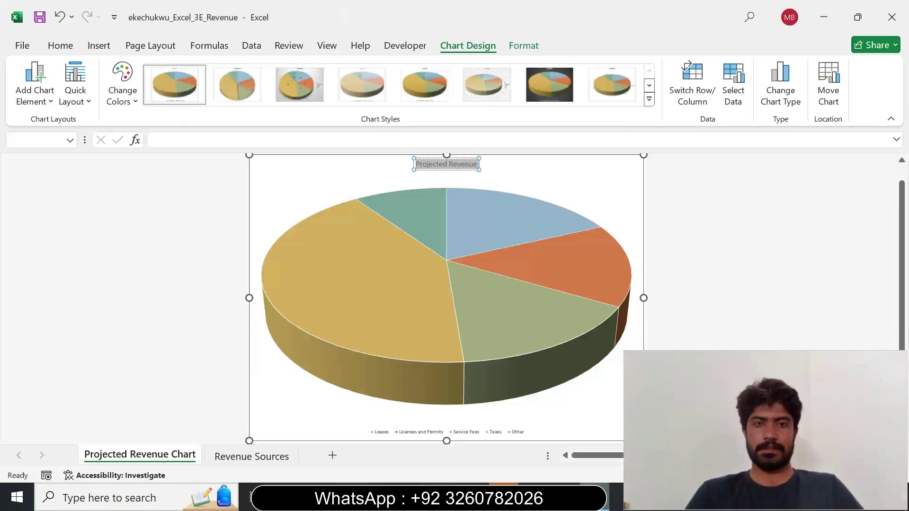
{"action": "left_click", "coordinate": [515, 47]}
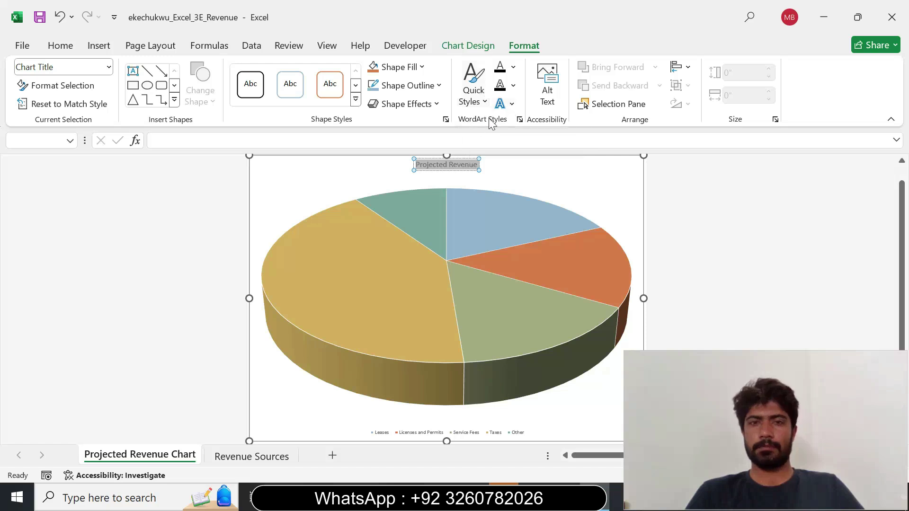
{"action": "left_click", "coordinate": [521, 120]}
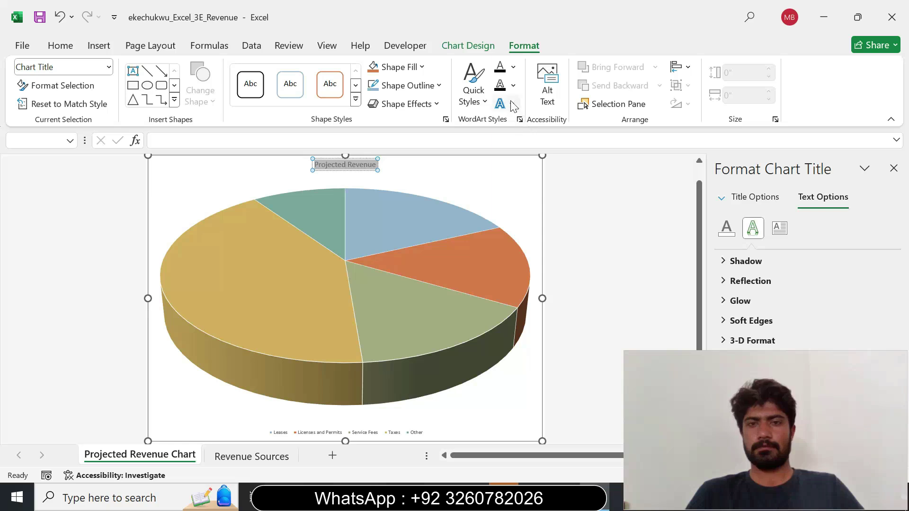
{"action": "left_click", "coordinate": [894, 169]}
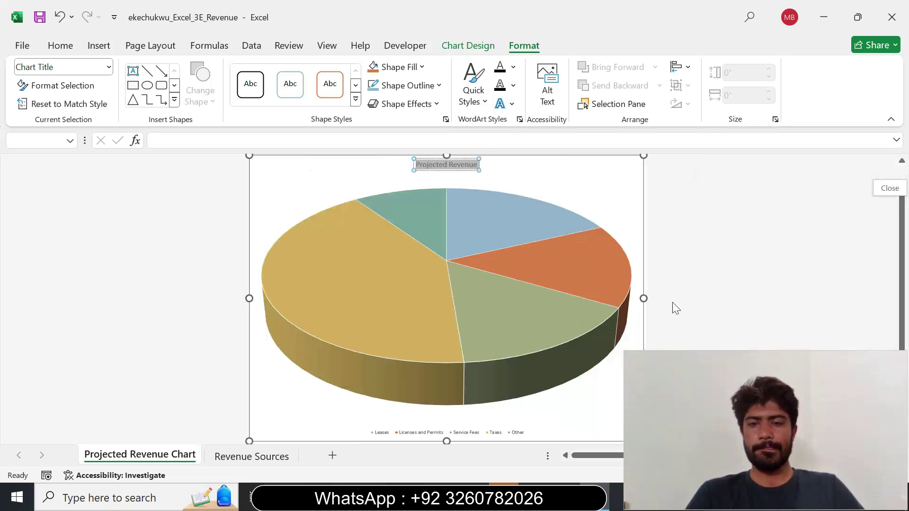
{"action": "key", "text": "alt+Tab"}
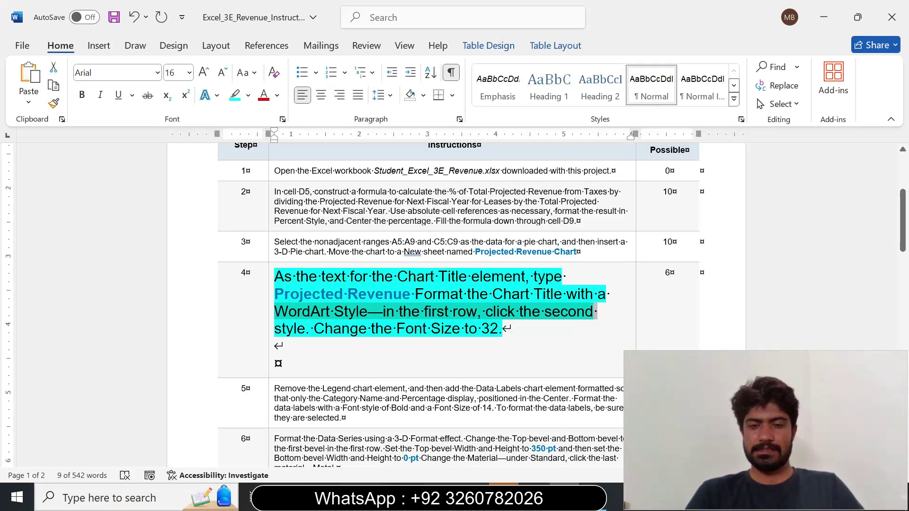
{"action": "key", "text": "alt+Tab"}
{"action": "left_click", "coordinate": [511, 104]}
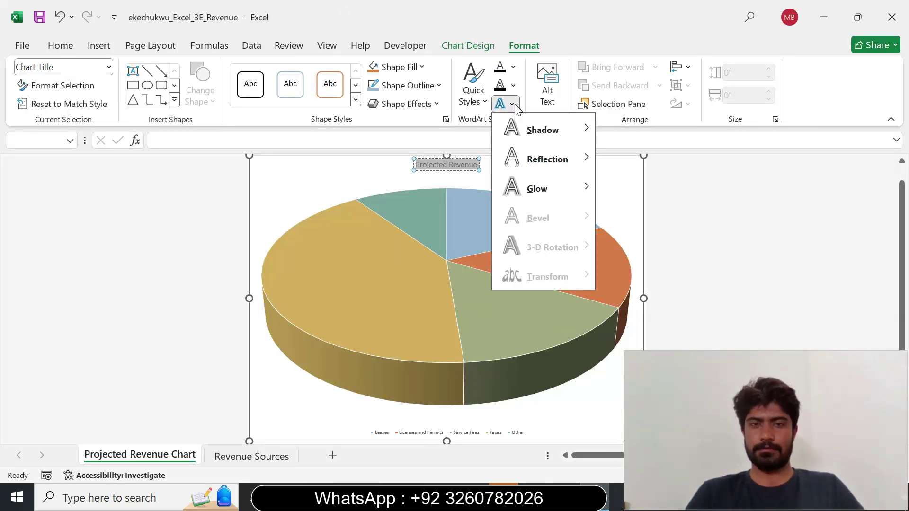
{"action": "mouse_move", "coordinate": [547, 124]}
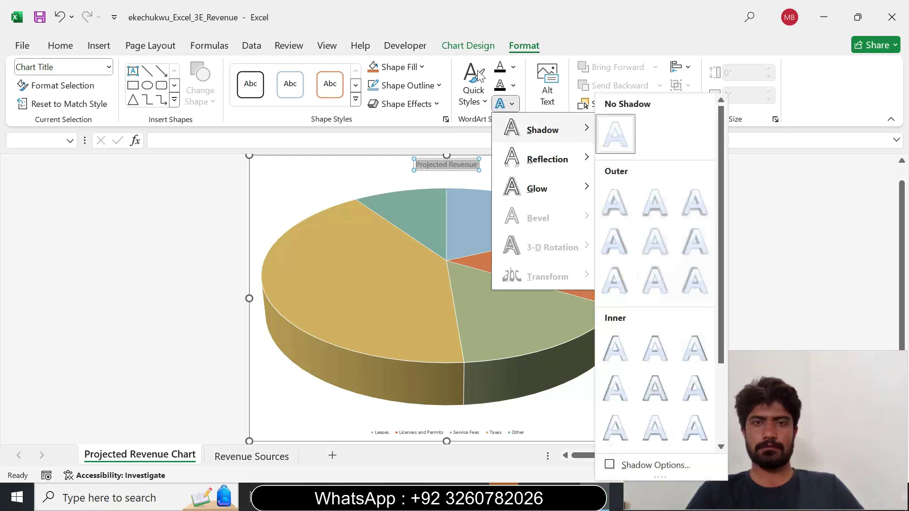
{"action": "left_click", "coordinate": [478, 46]}
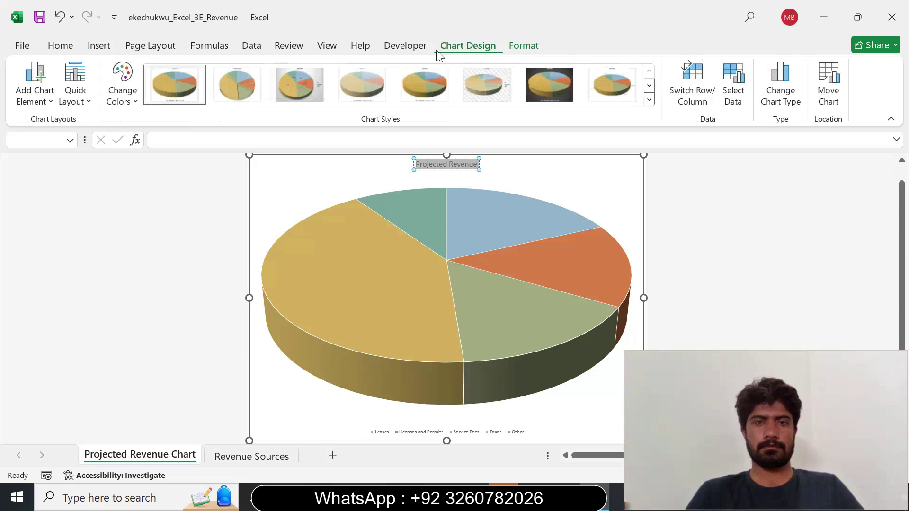
{"action": "left_click", "coordinate": [60, 46]}
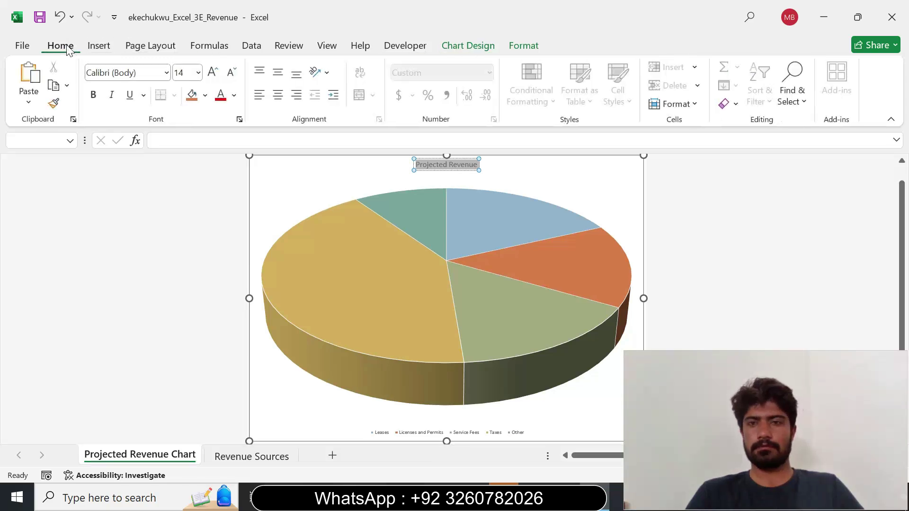
{"action": "left_click", "coordinate": [106, 45]}
{"action": "left_click", "coordinate": [146, 46]}
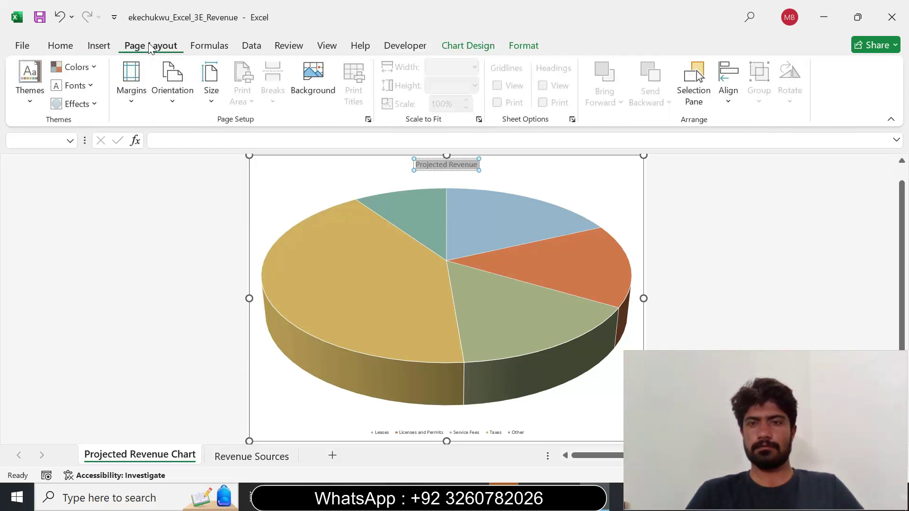
- Try inserting a WordArt object in the Fill: Ice Blue, Accent color 1; Shadow style on the chart sheet, and undo it
{"action": "left_click", "coordinate": [99, 45]}
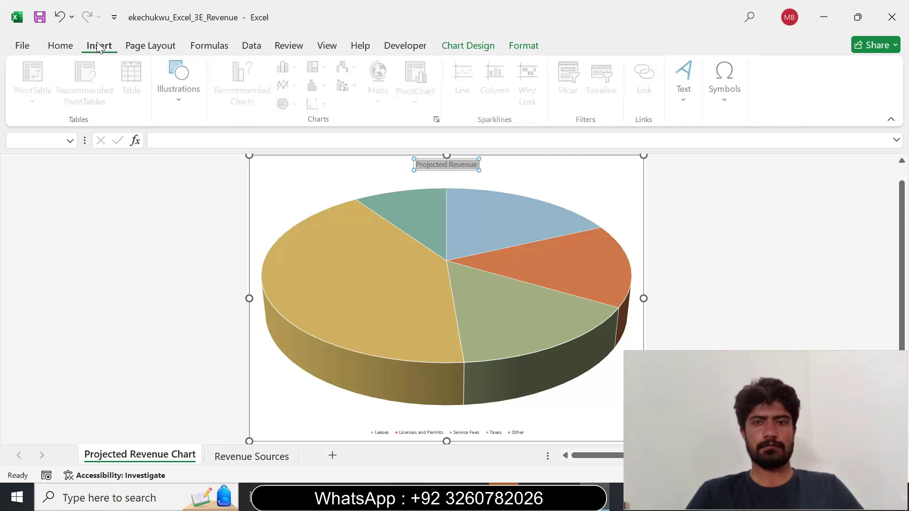
{"action": "left_click", "coordinate": [689, 97]}
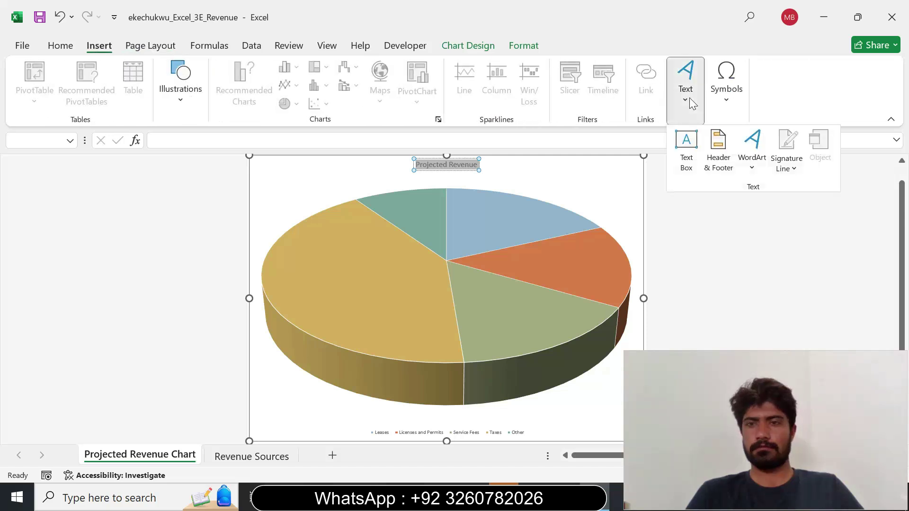
{"action": "left_click", "coordinate": [752, 163]}
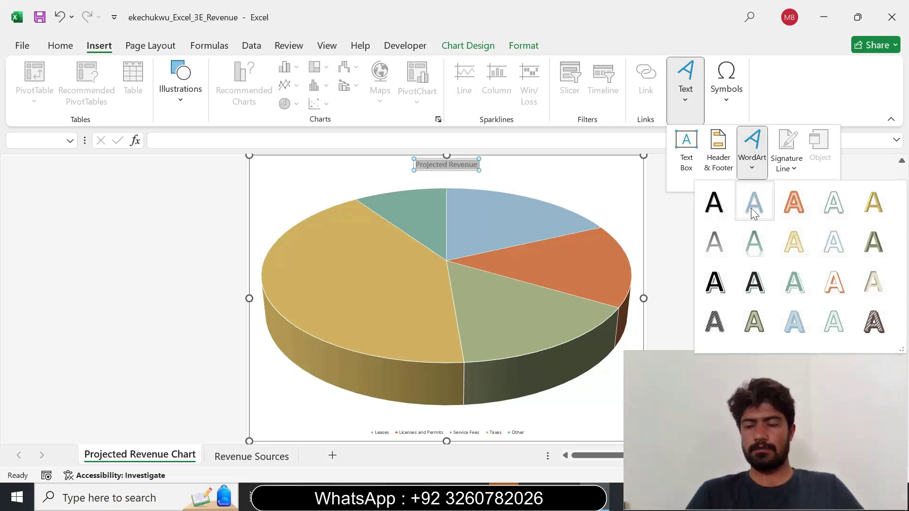
{"action": "key", "text": "alt+Tab"}
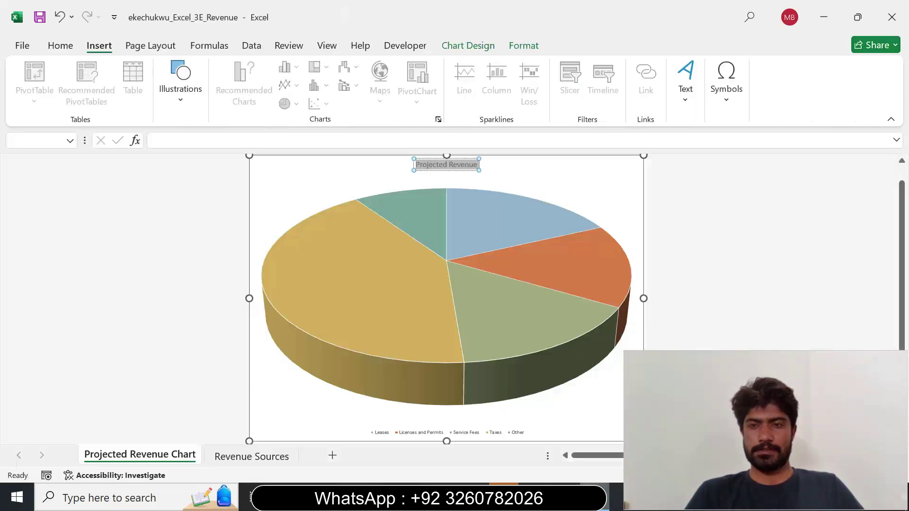
{"action": "key", "text": "alt+Tab"}
{"action": "left_click", "coordinate": [688, 96]}
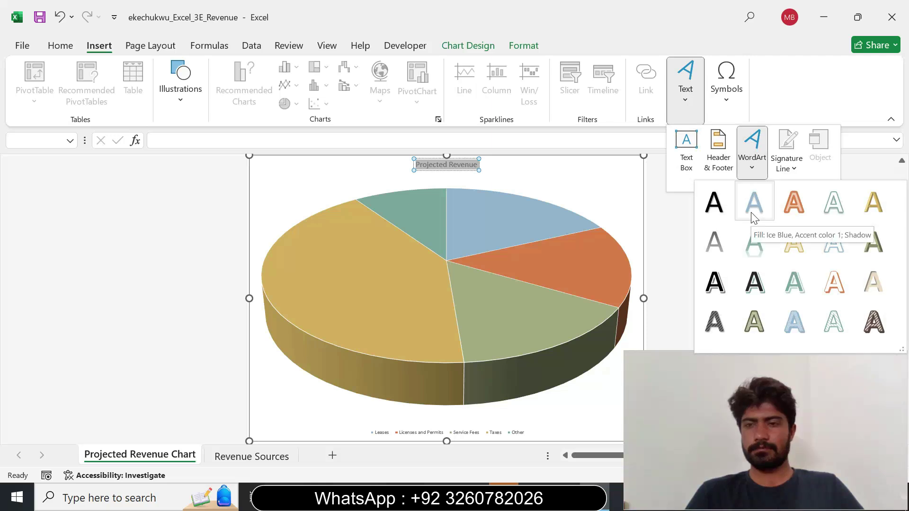
{"action": "left_click", "coordinate": [754, 204]}
{"action": "key", "text": "ctrl+z"}
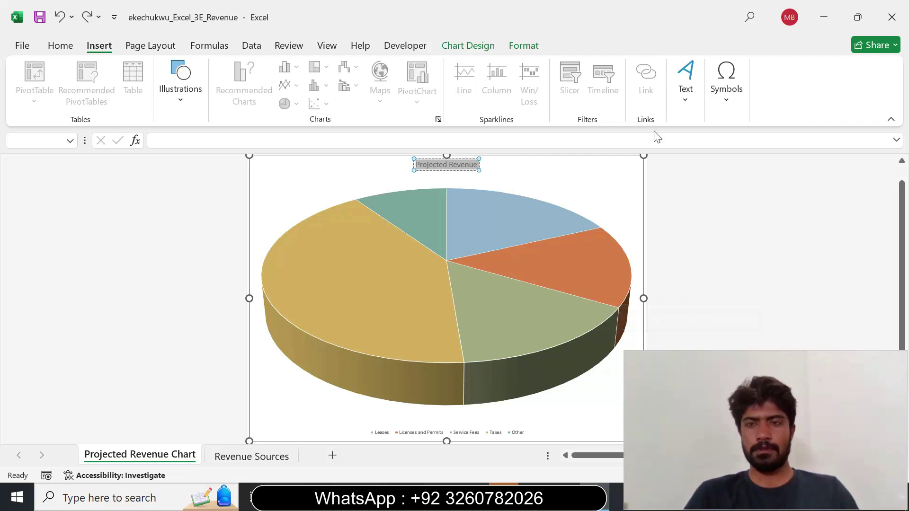
- Format the Projected Revenue chart title with the second WordArt style in the first row
{"action": "left_click", "coordinate": [481, 46]}
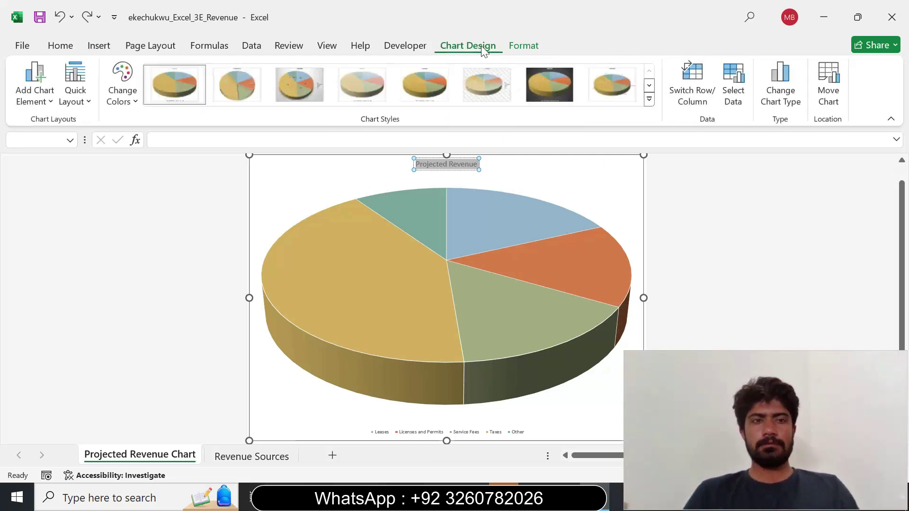
{"action": "left_click", "coordinate": [524, 46]}
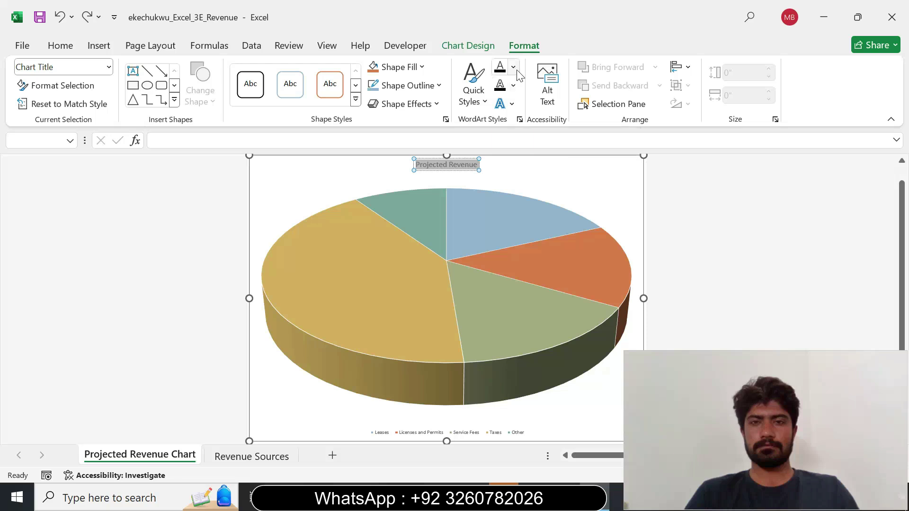
{"action": "left_click", "coordinate": [489, 106]}
{"action": "left_click", "coordinate": [518, 127]}
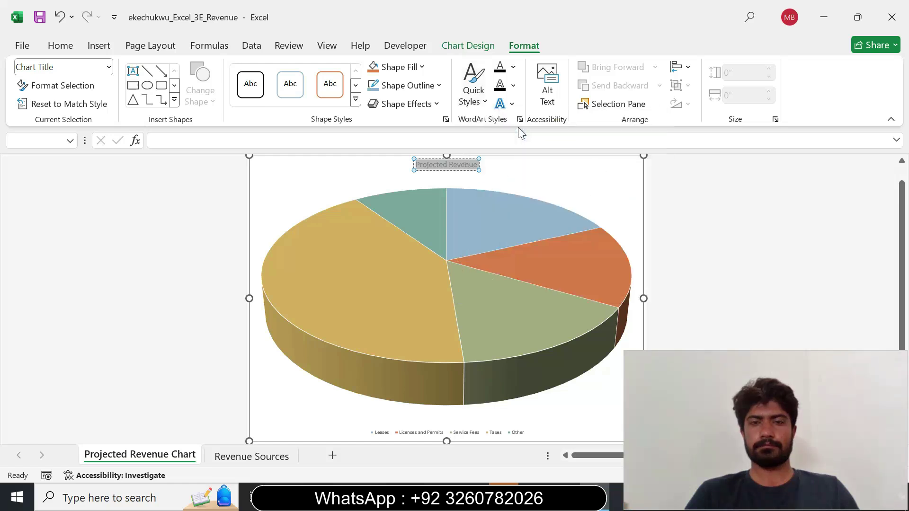
{"action": "left_click", "coordinate": [435, 176]}
{"action": "left_click", "coordinate": [500, 168]}
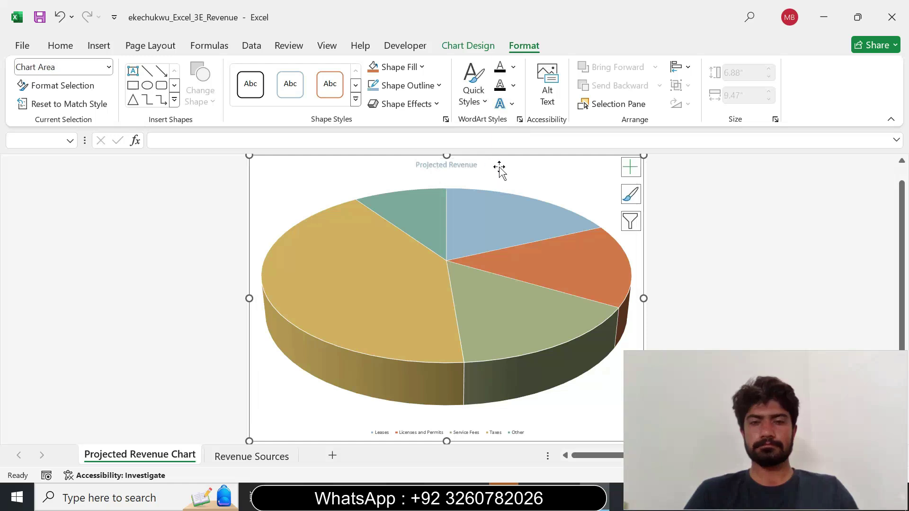
- Check the font size instruction in Word and set the Projected Revenue chart title in Excel to size 32
{"action": "key", "text": "alt+Tab"}
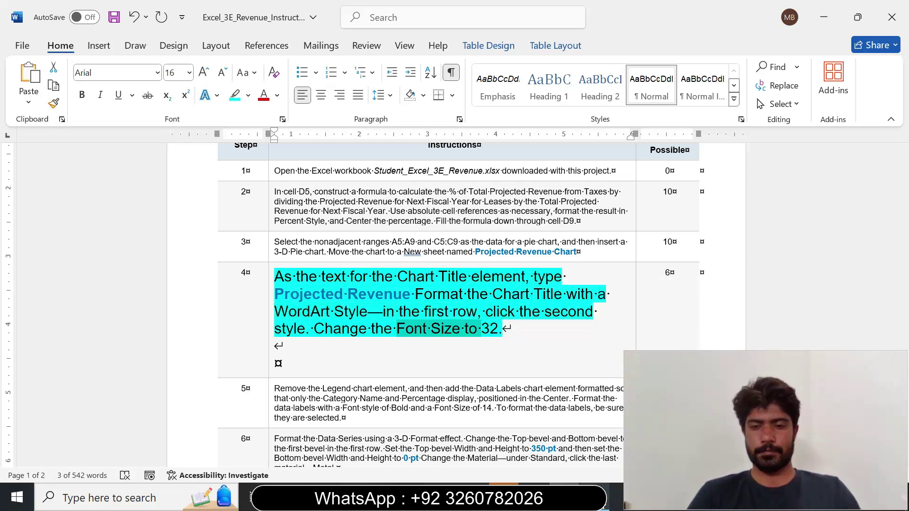
{"action": "key", "text": "alt+Tab"}
{"action": "left_click", "coordinate": [438, 166]}
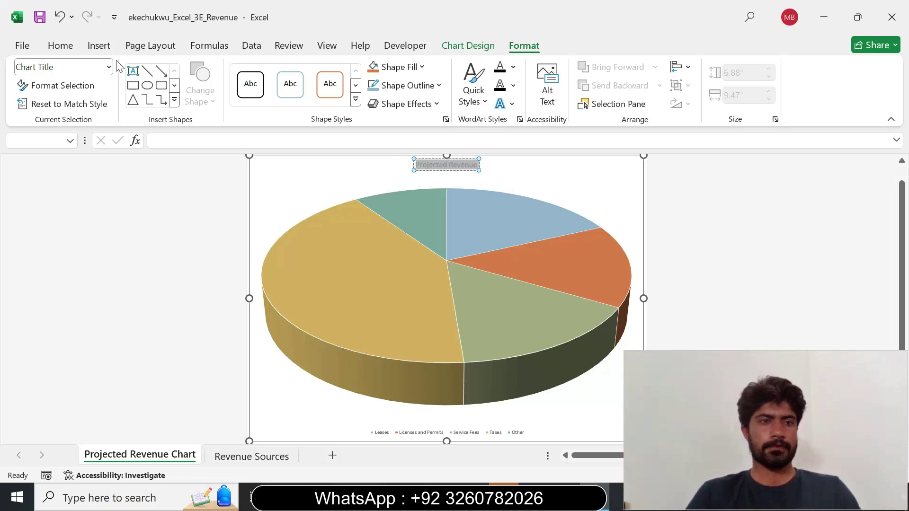
{"action": "left_click", "coordinate": [60, 46]}
{"action": "left_click", "coordinate": [198, 74]}
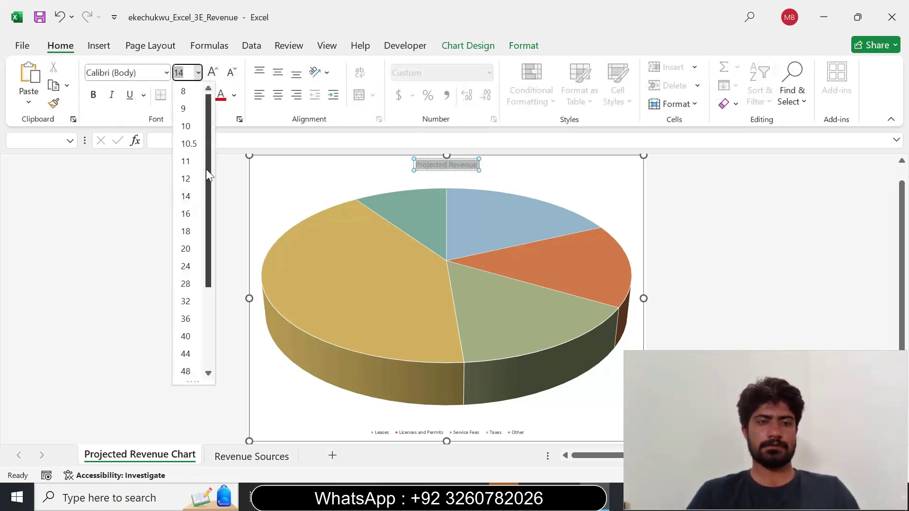
{"action": "left_click", "coordinate": [186, 301]}
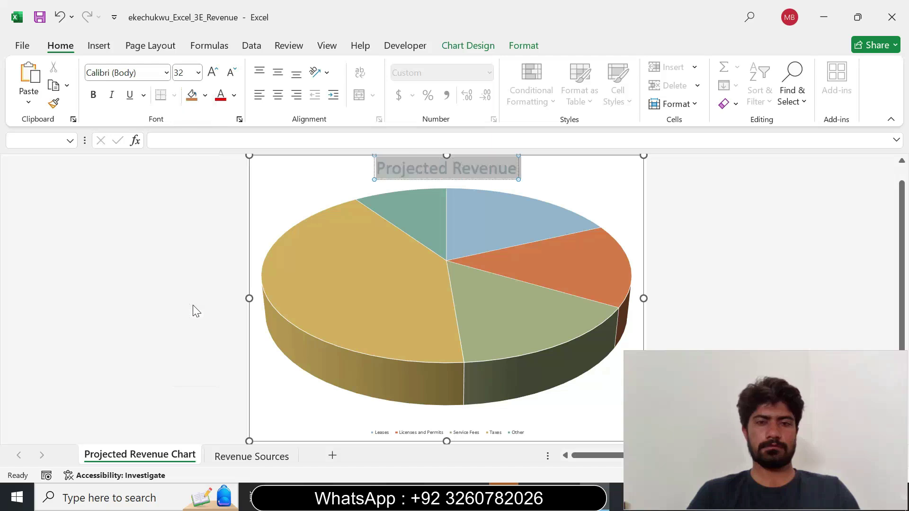
{"action": "left_click", "coordinate": [310, 176]}
- Switch to Word, reset the step 4 instruction text to font size 9 and remove its turquoise highlight
{"action": "key", "text": "alt+Tab"}
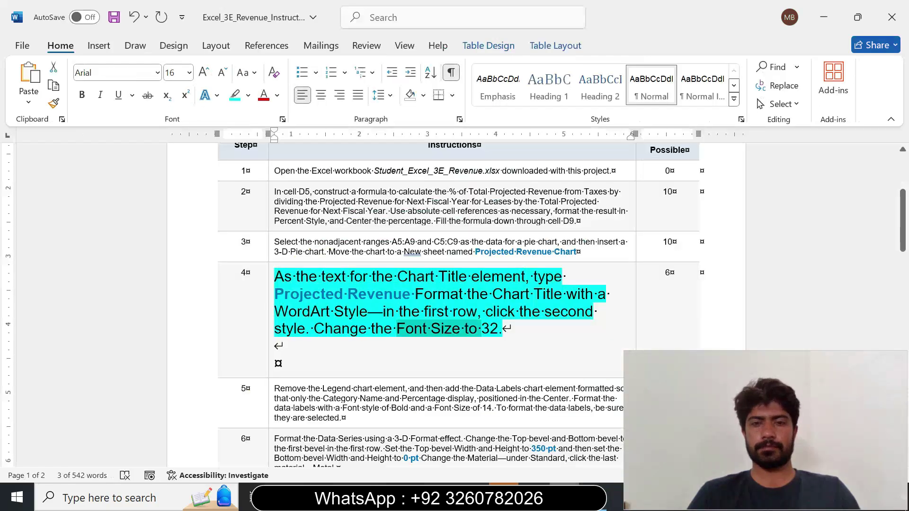
{"action": "left_click", "coordinate": [267, 317]}
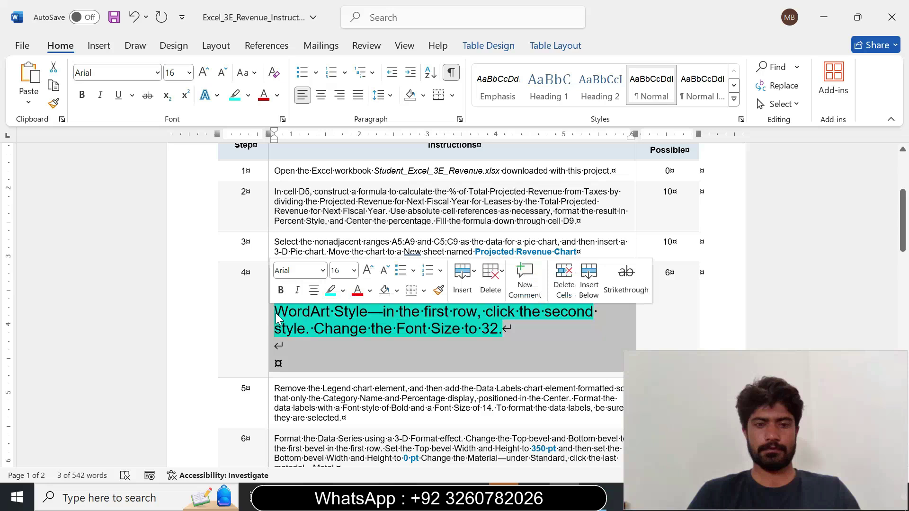
{"action": "left_click", "coordinate": [354, 271]}
{"action": "left_click", "coordinate": [343, 26]}
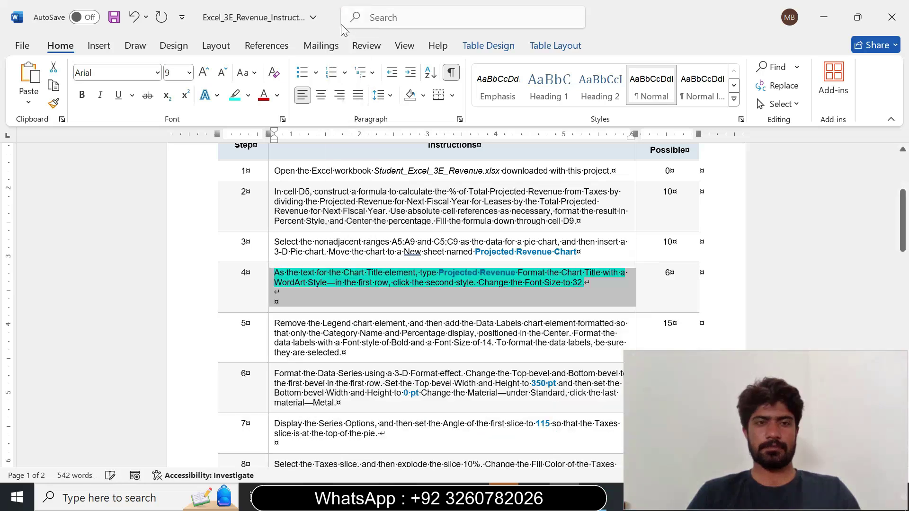
{"action": "left_click", "coordinate": [248, 100]}
{"action": "left_click", "coordinate": [259, 209]}
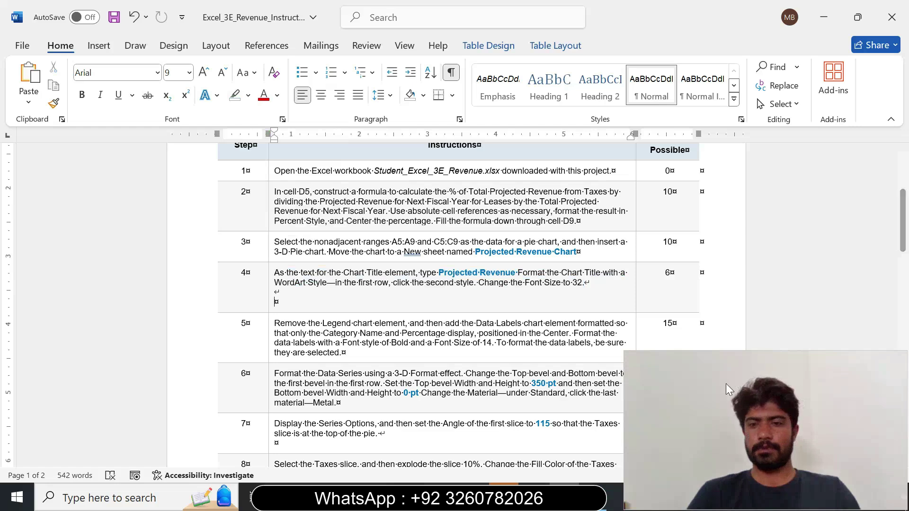
- Enlarge the step 5 instruction text to font size 16 and highlight it in yellow
{"action": "left_click_drag", "start_coordinate": [700, 379], "coordinate": [762, 388]}
{"action": "left_click_drag", "start_coordinate": [907, 244], "coordinate": [905, 268]}
{"action": "left_click", "coordinate": [267, 220]}
{"action": "left_click", "coordinate": [354, 174]}
{"action": "left_click", "coordinate": [342, 297]}
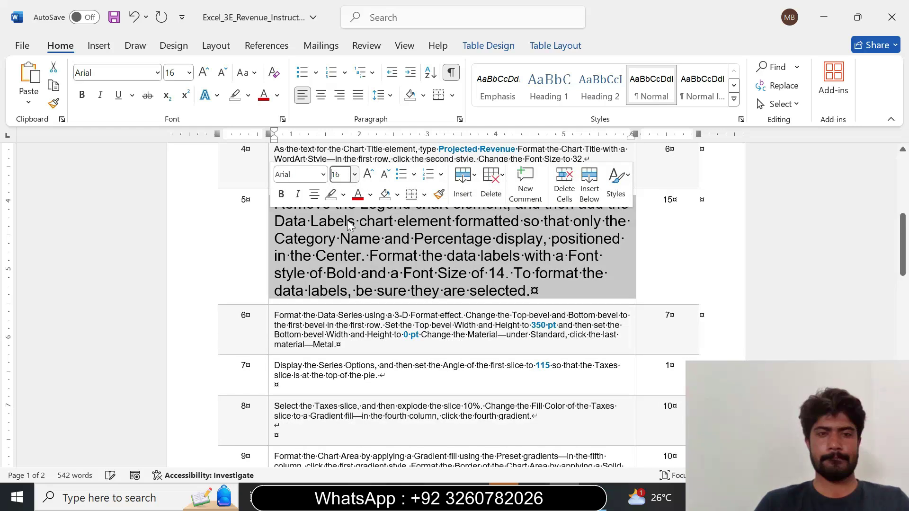
{"action": "left_click", "coordinate": [343, 194]}
{"action": "left_click", "coordinate": [335, 243]}
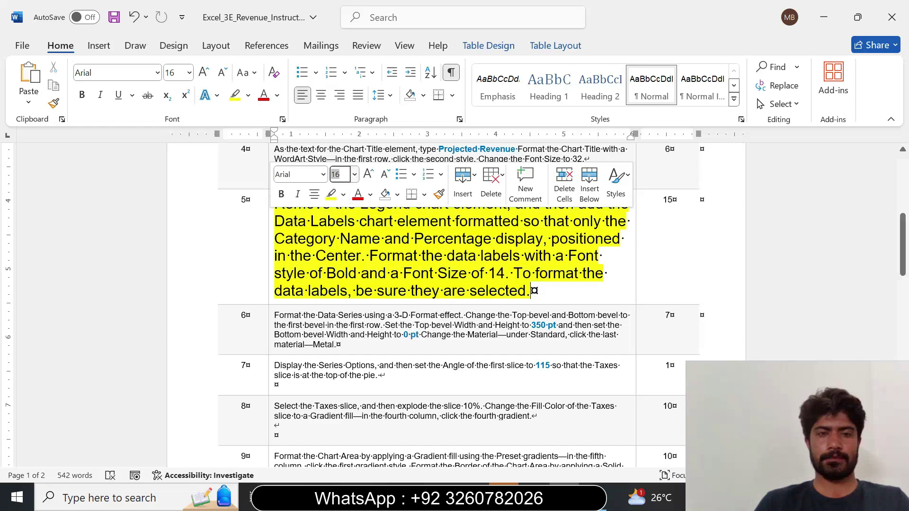
- Highlight the step 5 text from "Remove the Legend" through "Font Size of 14" in turquoise
{"action": "left_click_drag", "start_coordinate": [275, 204], "coordinate": [504, 273]}
{"action": "left_click", "coordinate": [575, 247]}
{"action": "left_click", "coordinate": [605, 291]}
{"action": "left_click", "coordinate": [276, 178]}
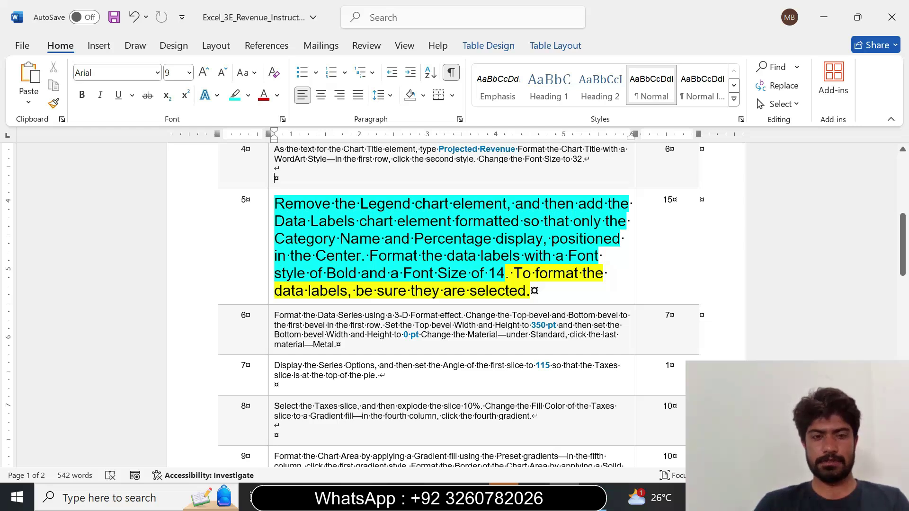
{"action": "left_click_drag", "start_coordinate": [361, 256], "coordinate": [274, 204]}
{"action": "left_click", "coordinate": [372, 212]}
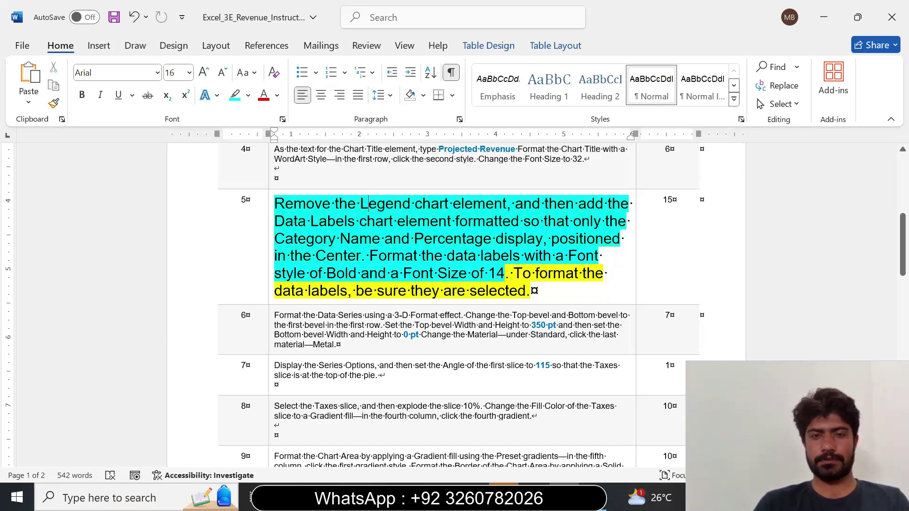
- Remove the Legend element from the Projected Revenue chart in Excel and return to the Word instructions
{"action": "key", "text": "alt+Tab"}
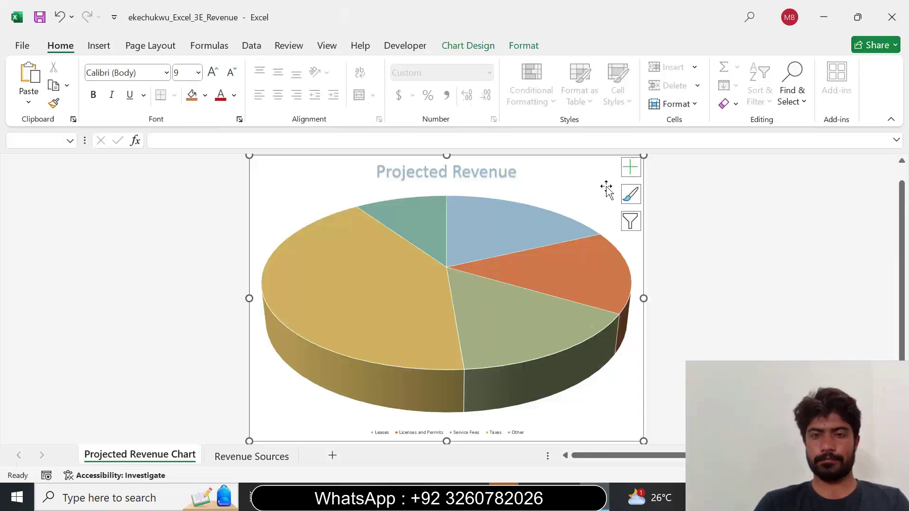
{"action": "left_click", "coordinate": [630, 168]}
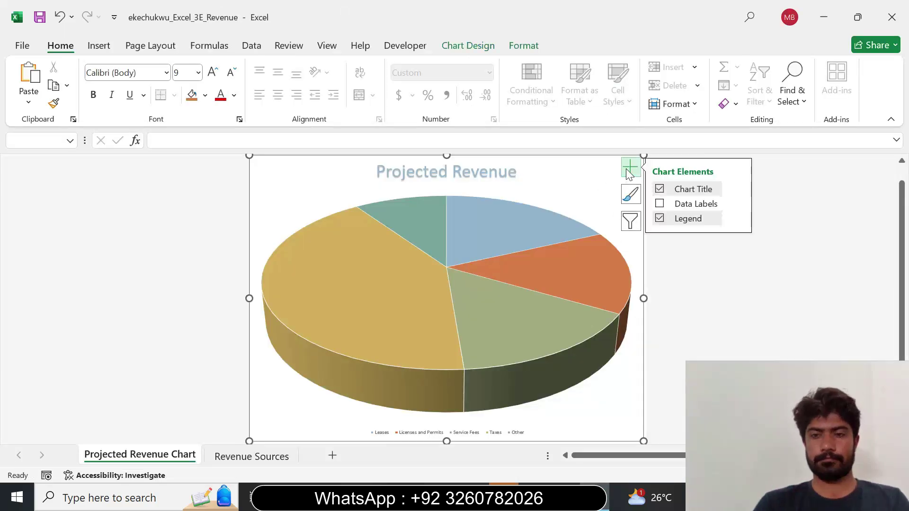
{"action": "left_click", "coordinate": [660, 218]}
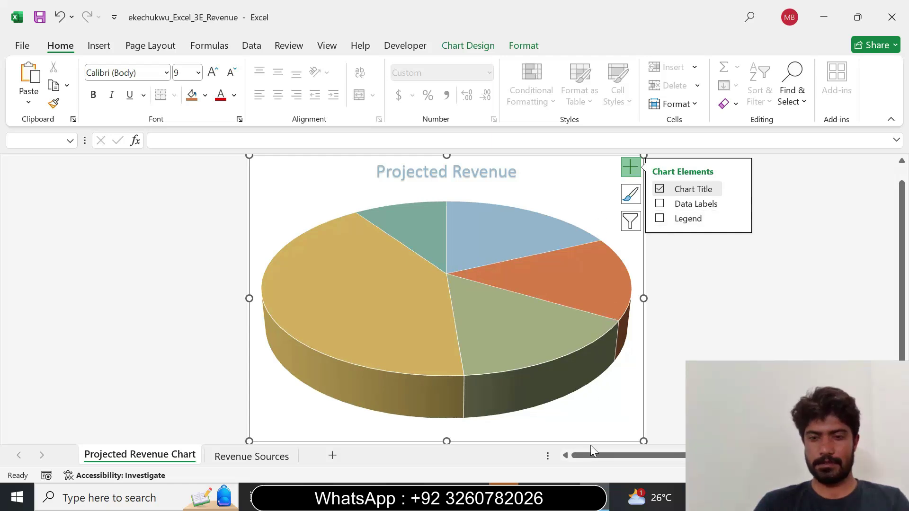
{"action": "key", "text": "alt+Tab"}
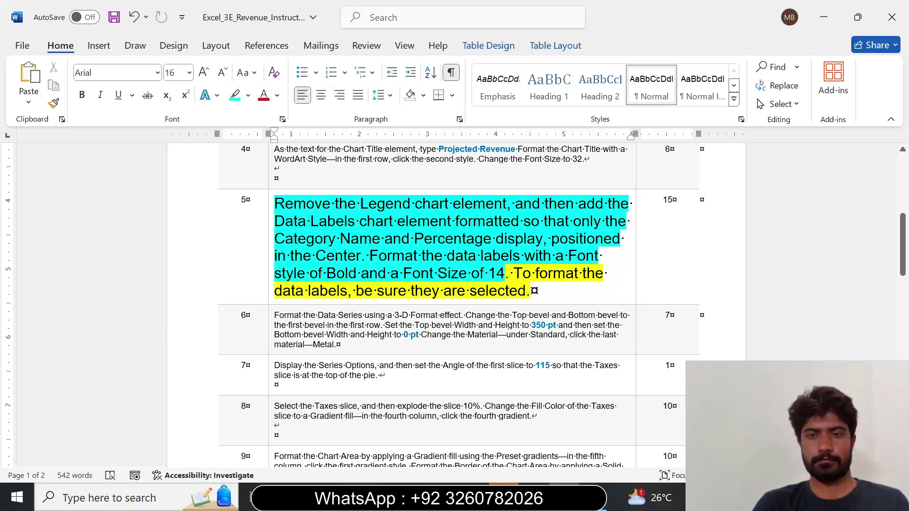
- Switch to Excel, add data labels to the Projected Revenue pie chart, and open their detailed formatting options
{"action": "key", "text": "alt+Tab"}
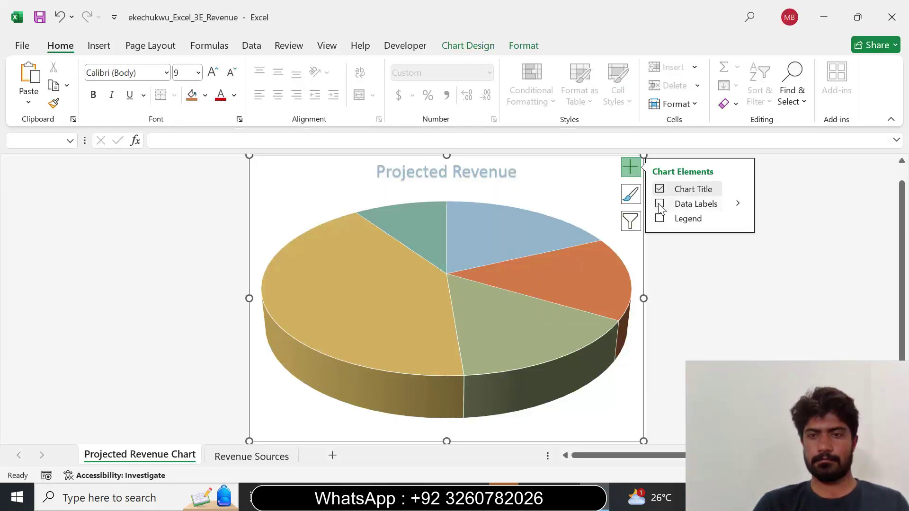
{"action": "left_click", "coordinate": [659, 204]}
{"action": "left_click", "coordinate": [738, 204]}
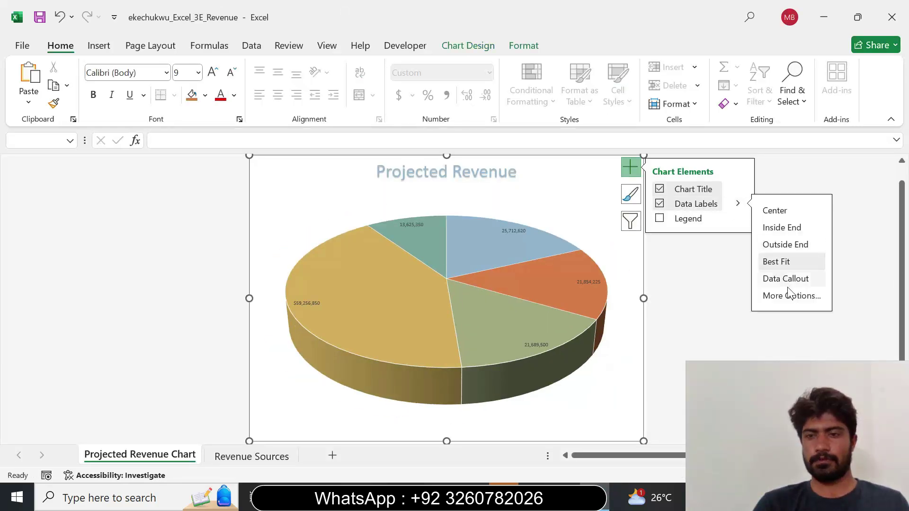
{"action": "left_click", "coordinate": [790, 294]}
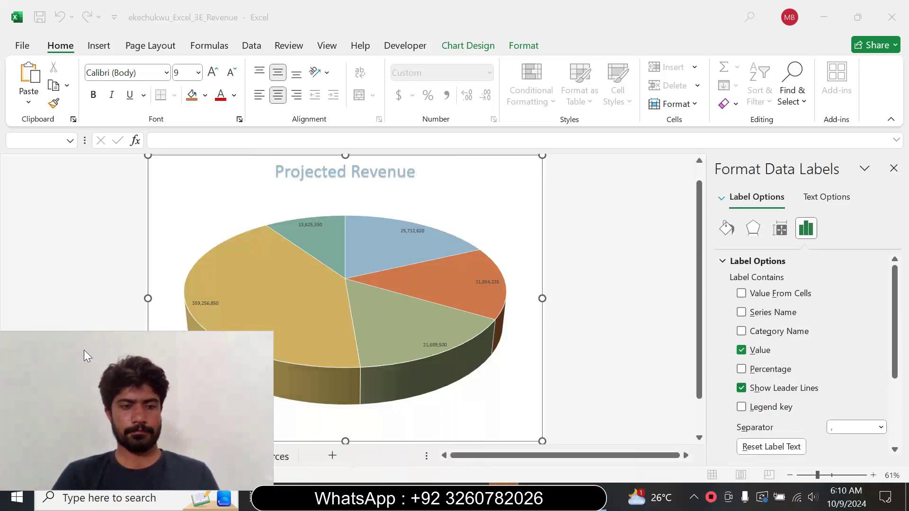
{"action": "left_click_drag", "start_coordinate": [84, 351], "coordinate": [37, 342]}
{"action": "left_click", "coordinate": [563, 498]}
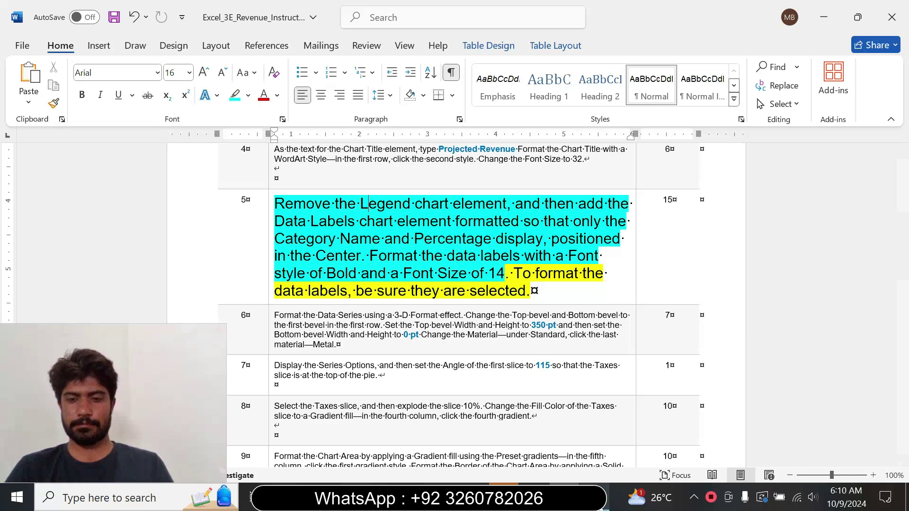
- Set the pie chart's data labels to show only Category Name and Percentage, turning off Value and Show Leader Lines
{"action": "key", "text": "alt+Tab"}
{"action": "left_click", "coordinate": [742, 332]}
{"action": "left_click", "coordinate": [741, 369]}
{"action": "left_click", "coordinate": [741, 350]}
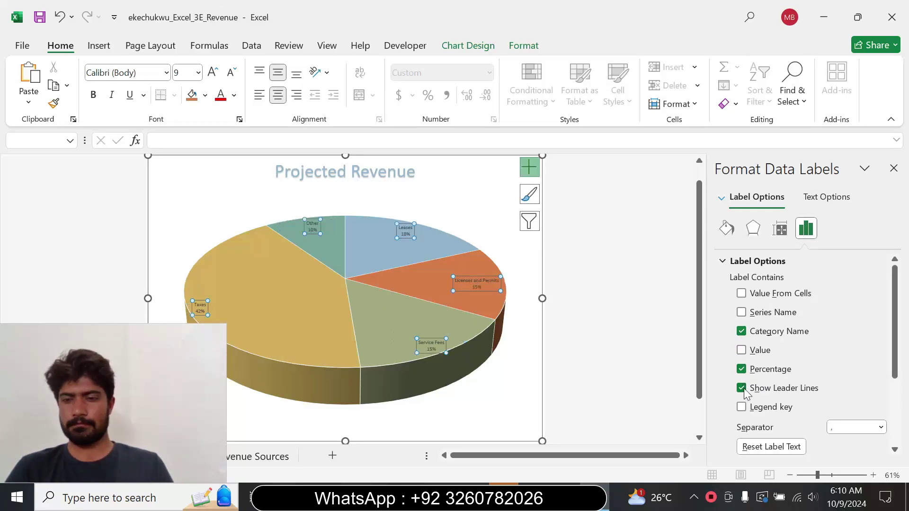
{"action": "key", "text": "alt+Tab"}
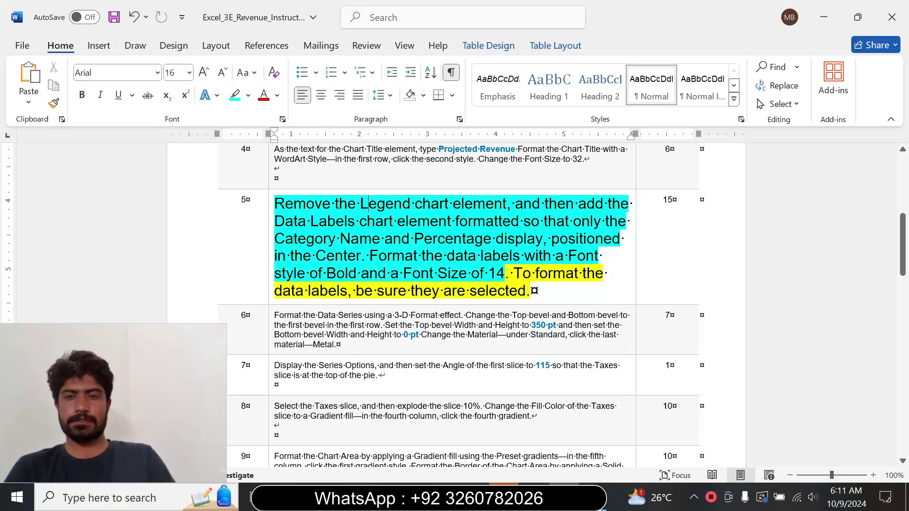
- In Excel, set the data label position to Center and return to the Word instructions
{"action": "left_click", "coordinate": [595, 497]}
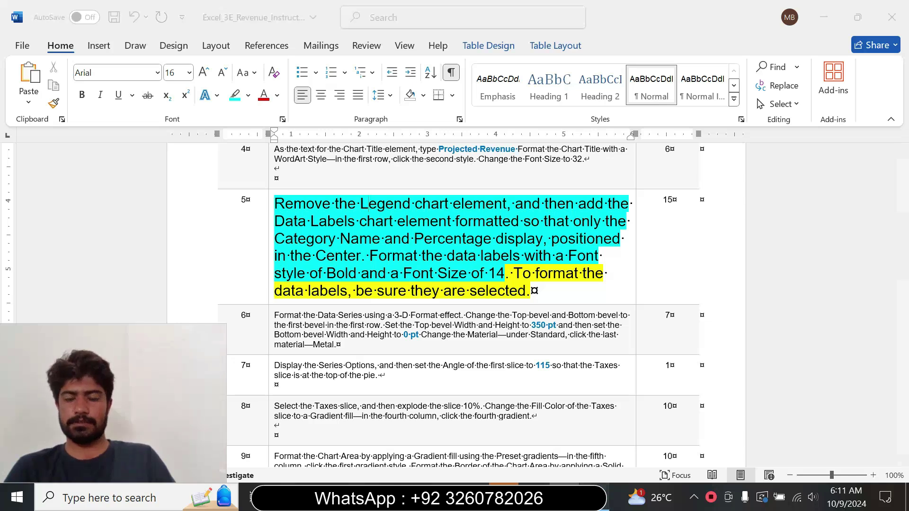
{"action": "left_click_drag", "start_coordinate": [895, 345], "coordinate": [895, 410]}
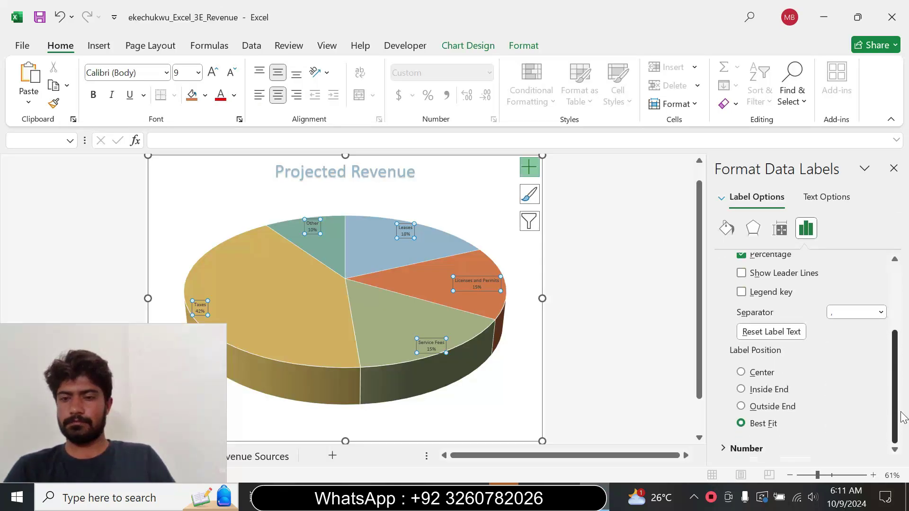
{"action": "left_click", "coordinate": [741, 373]}
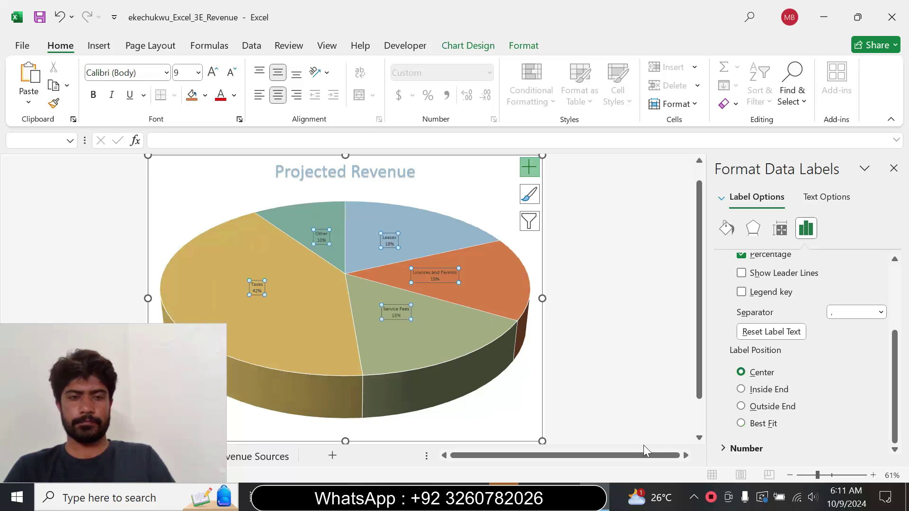
{"action": "left_click", "coordinate": [595, 497]}
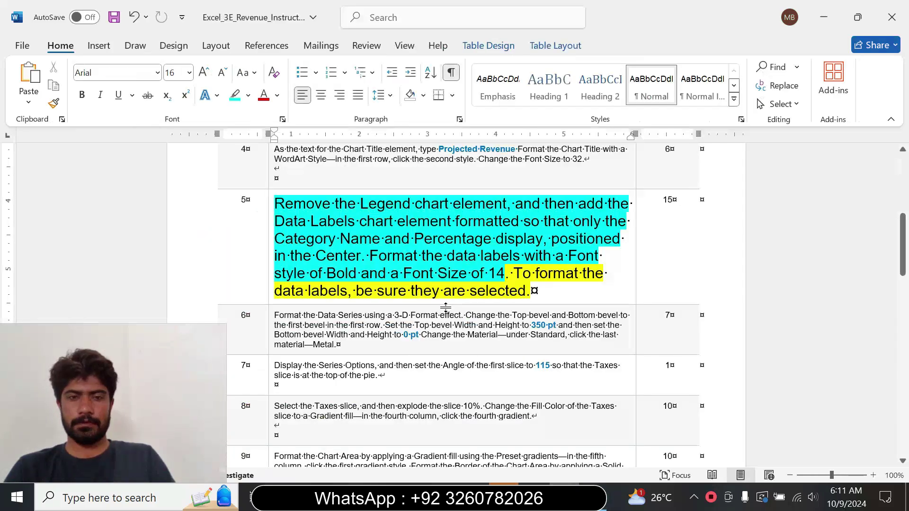
- Check the data label font instruction in step 5 and make the pie chart's data labels bold in Excel
{"action": "mouse_move", "coordinate": [370, 256]}
{"action": "left_mouse_down"}
{"action": "mouse_move", "coordinate": [480, 256]}
{"action": "mouse_move", "coordinate": [505, 273]}
{"action": "left_mouse_up"}
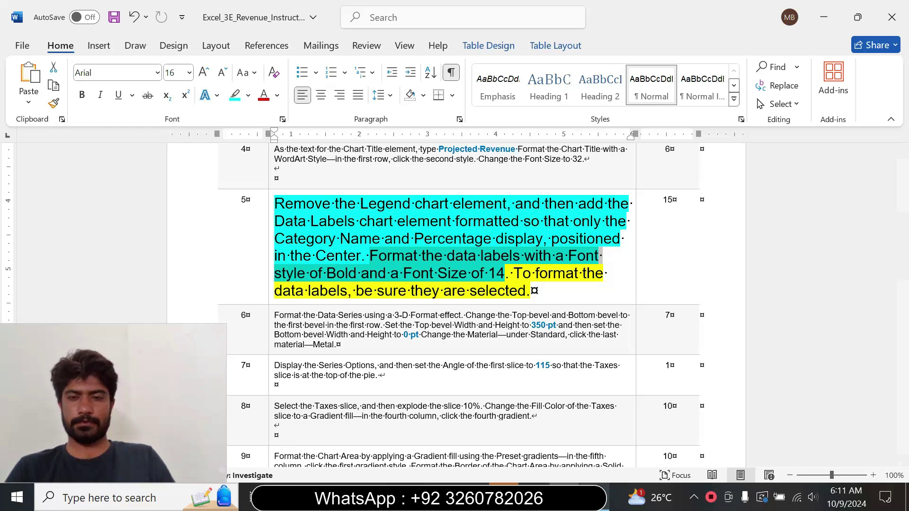
{"action": "left_click", "coordinate": [595, 497]}
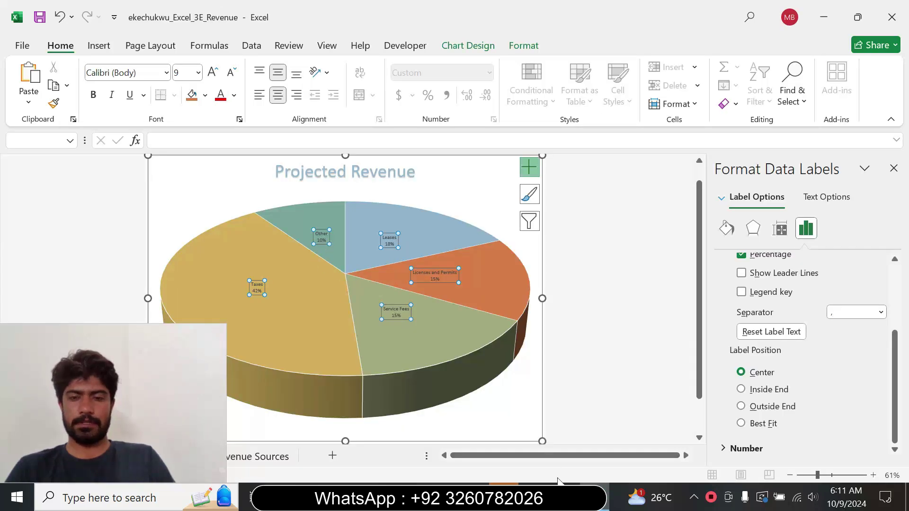
{"action": "left_click", "coordinate": [560, 490]}
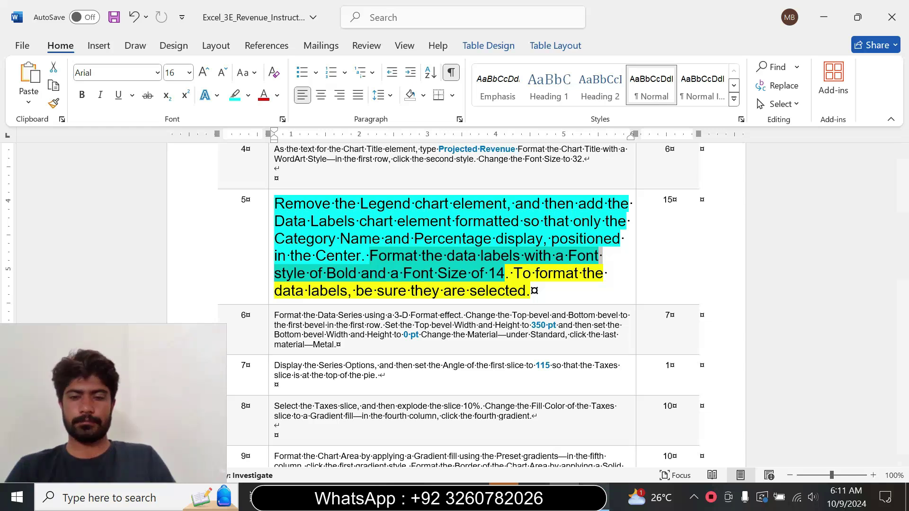
{"action": "left_click", "coordinate": [594, 498]}
{"action": "left_click", "coordinate": [94, 95]}
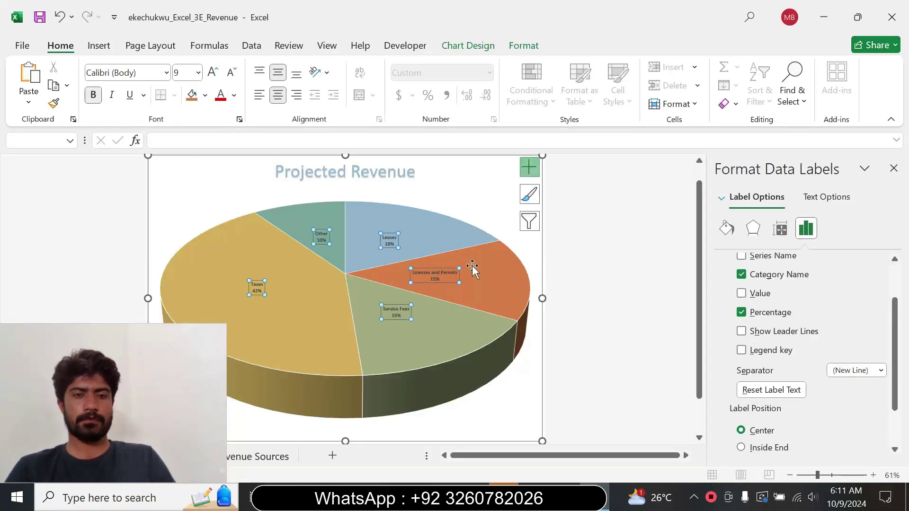
- Recheck the step 5 font requirement in Word and set the data labels' font size to 14 in Excel
{"action": "left_click", "coordinate": [564, 497]}
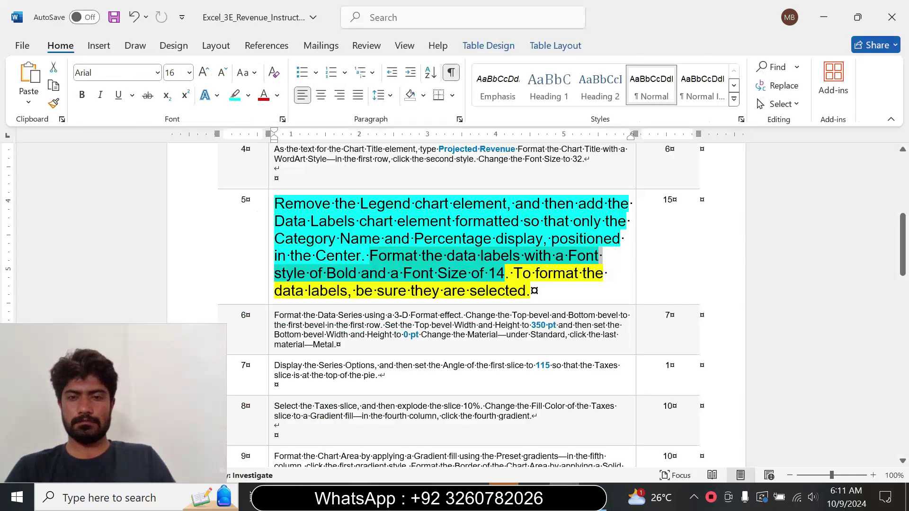
{"action": "left_click", "coordinate": [595, 497]}
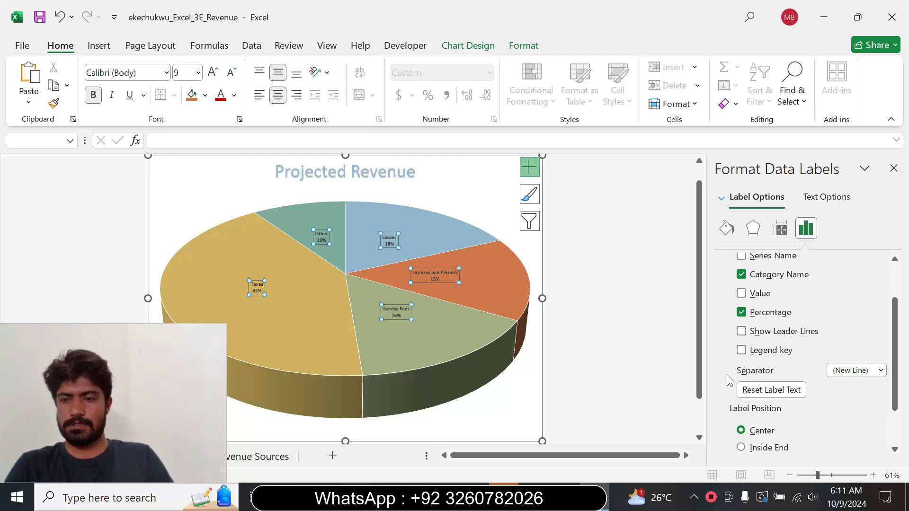
{"action": "left_click", "coordinate": [563, 496]}
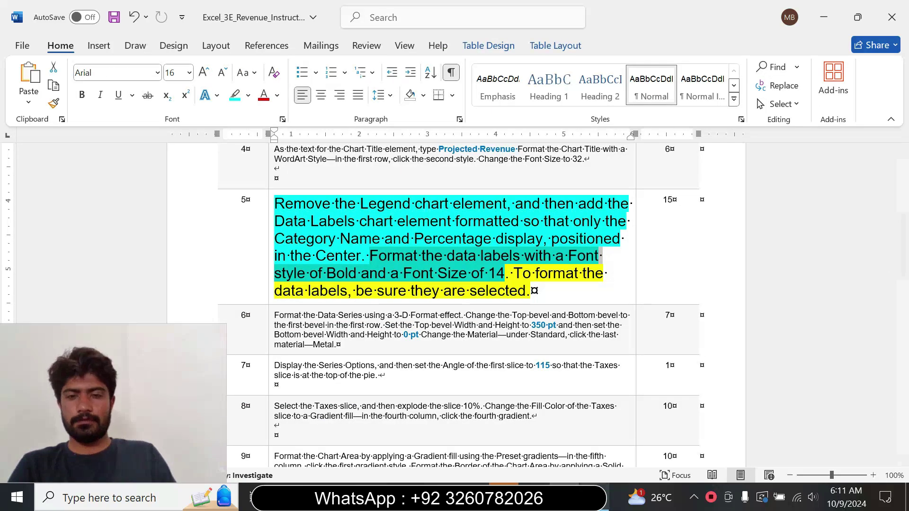
{"action": "left_click", "coordinate": [594, 496]}
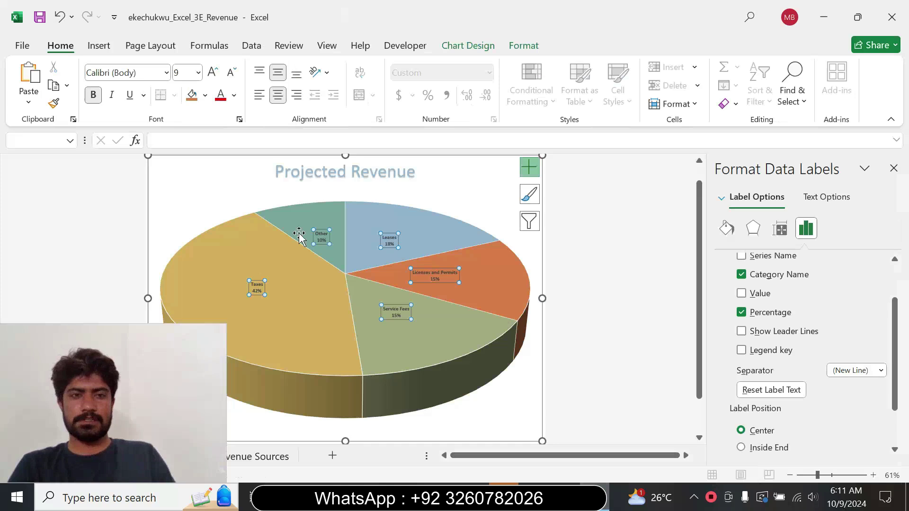
{"action": "left_click", "coordinate": [198, 73]}
{"action": "left_click", "coordinate": [185, 196]}
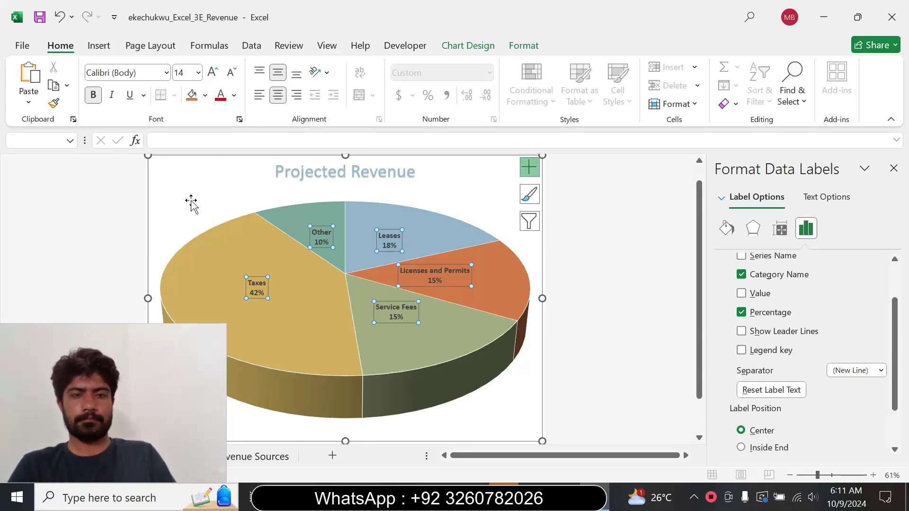
- Switch to Word and highlight the step 5 sentence "To format the data labels, be sure they are selected." in turquoise
{"action": "left_click", "coordinate": [564, 497]}
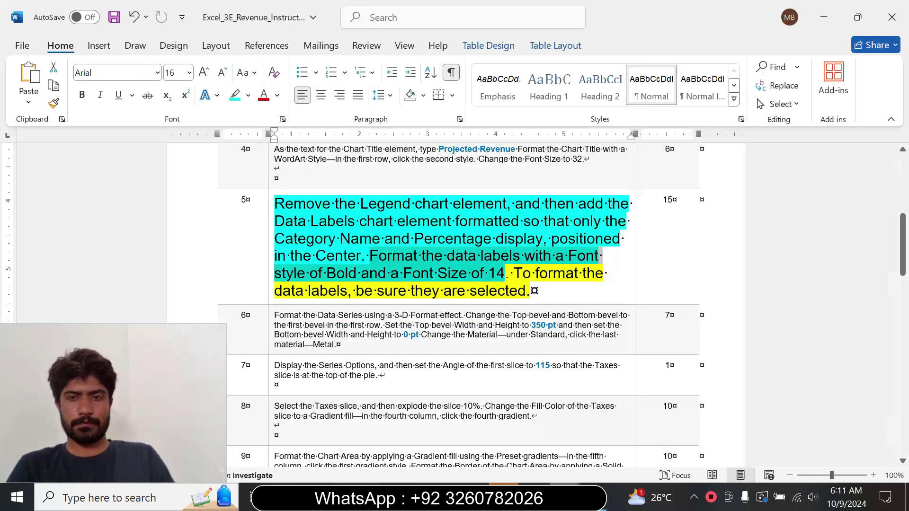
{"action": "left_click_drag", "start_coordinate": [515, 273], "coordinate": [532, 291]}
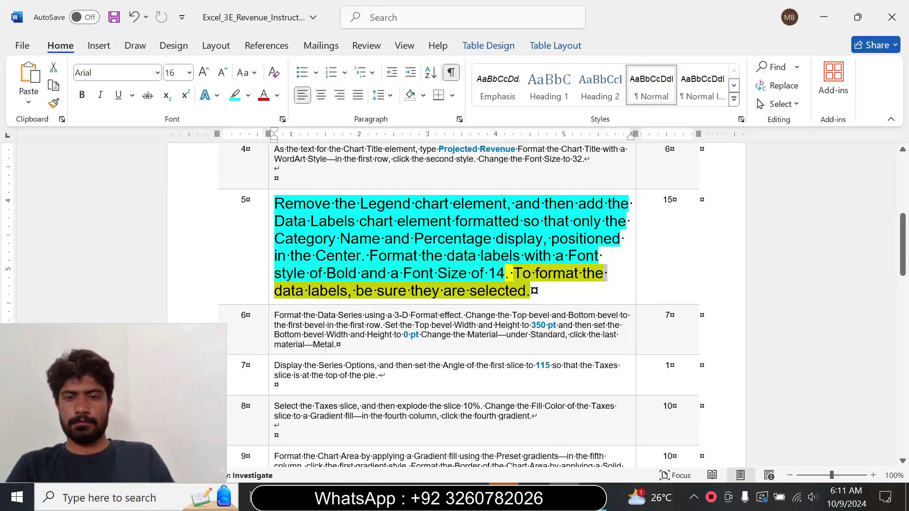
{"action": "left_click", "coordinate": [595, 264]}
{"action": "left_click", "coordinate": [497, 273]}
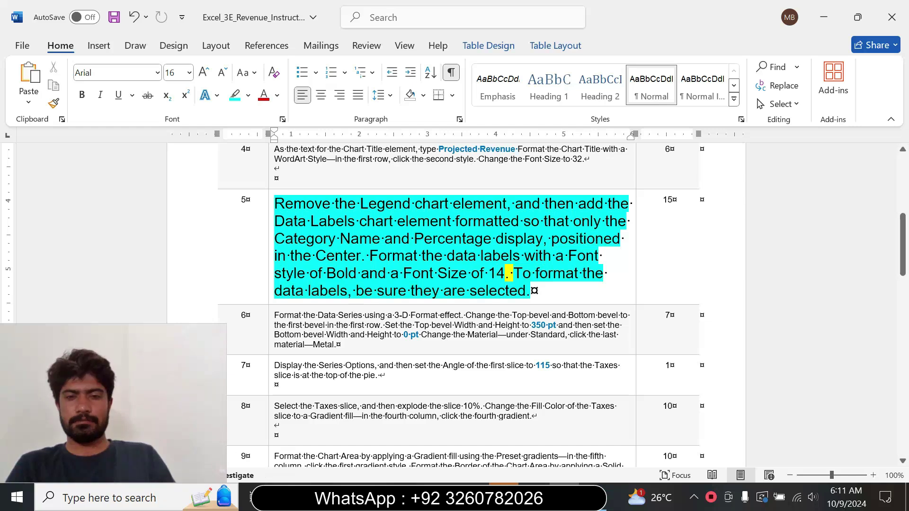
- Switch to Excel, select the pie chart's whole data series, and return to the Word instructions
{"action": "left_click", "coordinate": [595, 497]}
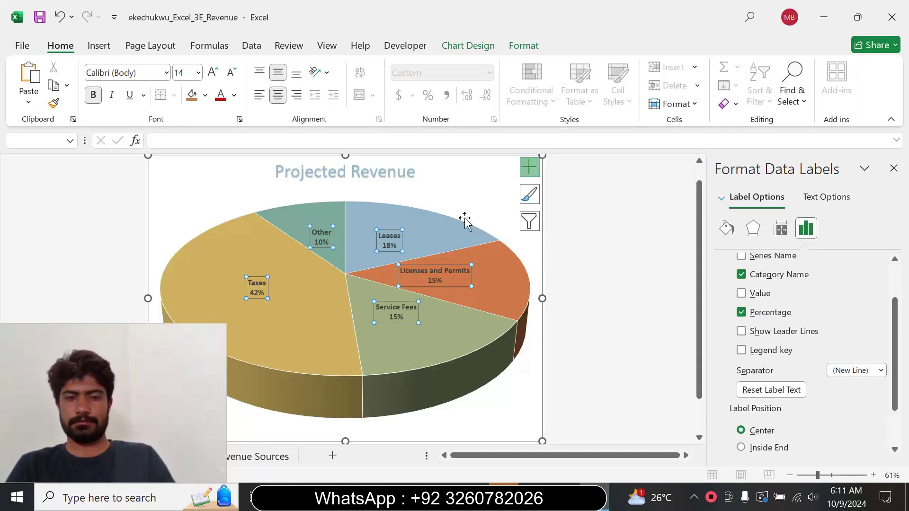
{"action": "left_click", "coordinate": [429, 229]}
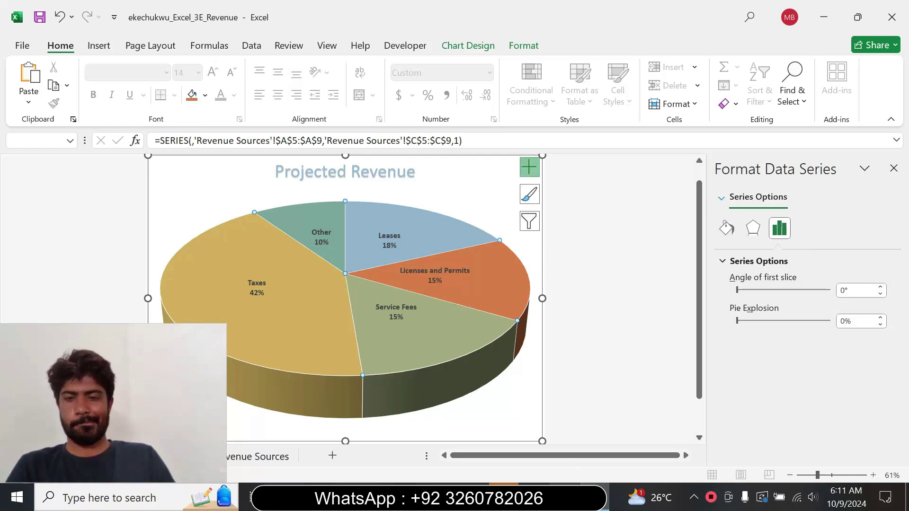
{"action": "left_click", "coordinate": [564, 498]}
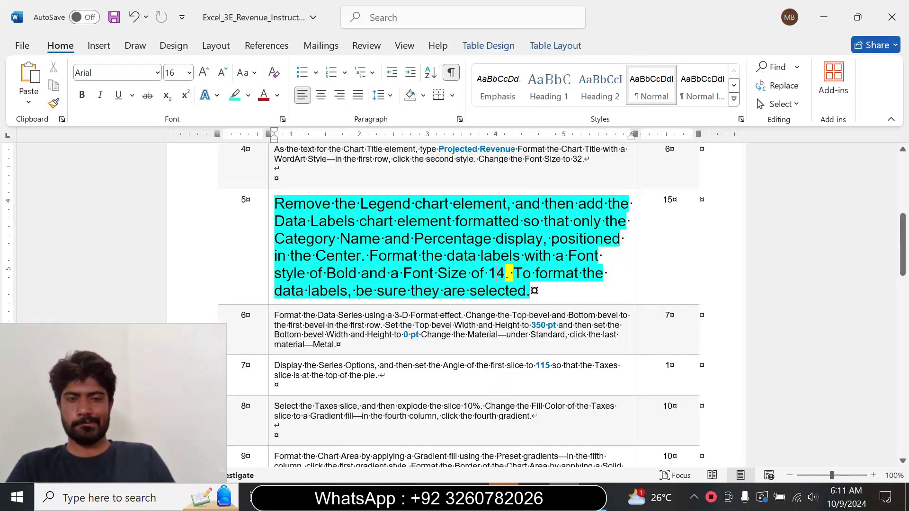
- Reset the step 5 instruction text to font size 9 and remove its highlight
{"action": "left_click", "coordinate": [270, 271]}
{"action": "left_click", "coordinate": [357, 225]}
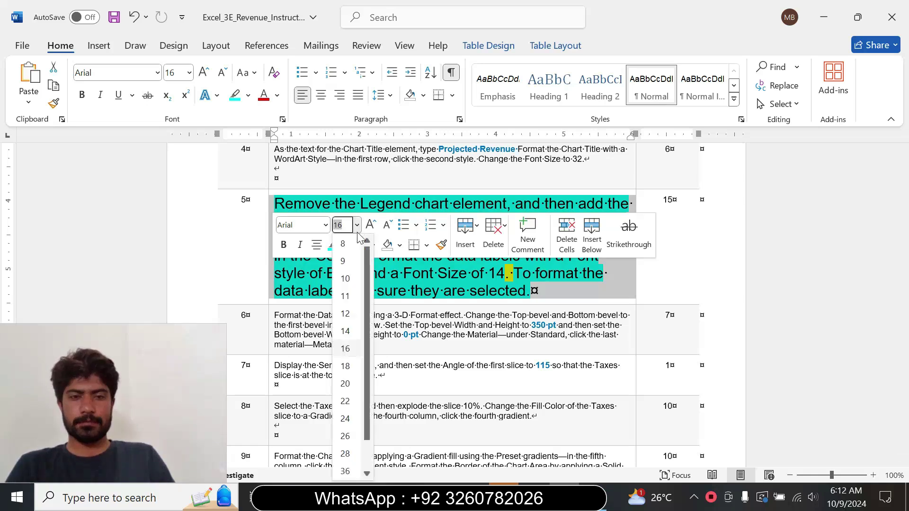
{"action": "left_click", "coordinate": [343, 261]}
{"action": "left_click", "coordinate": [346, 245]}
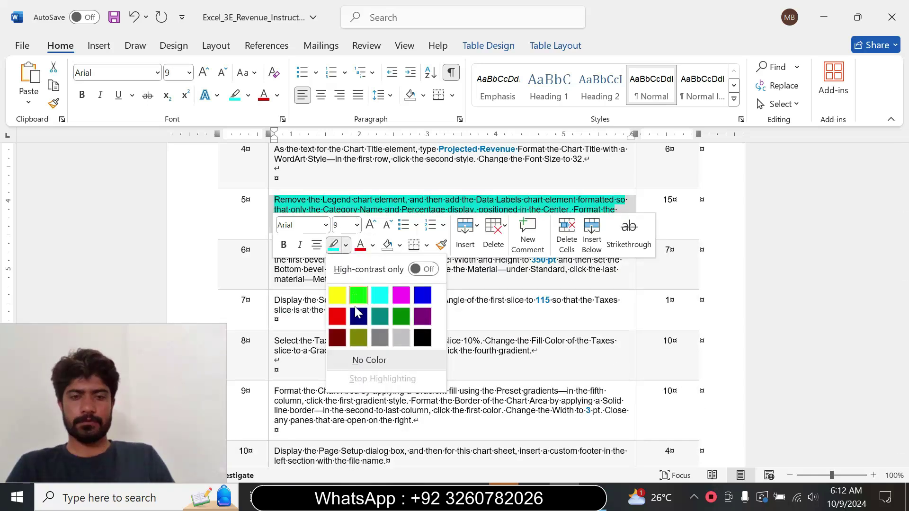
{"action": "left_click", "coordinate": [370, 361]}
{"action": "left_click", "coordinate": [341, 230]}
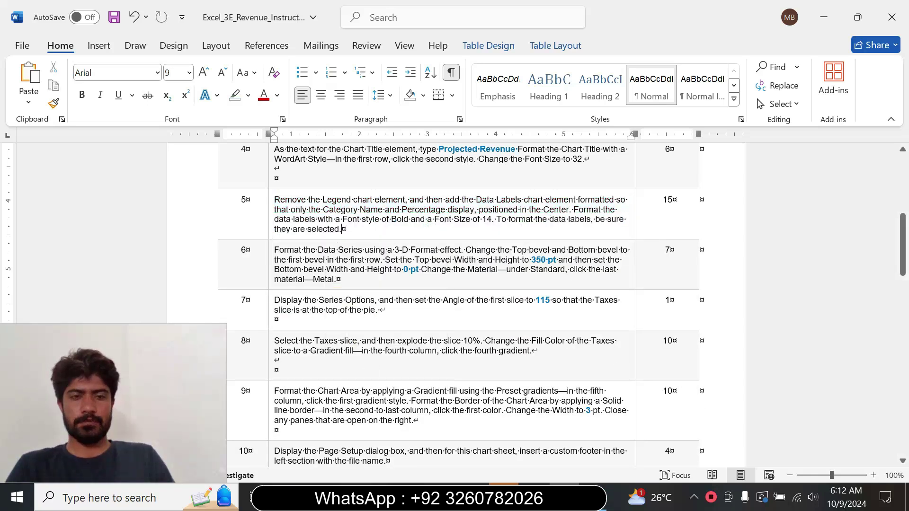
- Enlarge the step 6 instruction text to font size 12 and highlight it in yellow
{"action": "left_click", "coordinate": [267, 282]}
{"action": "left_click", "coordinate": [355, 236]}
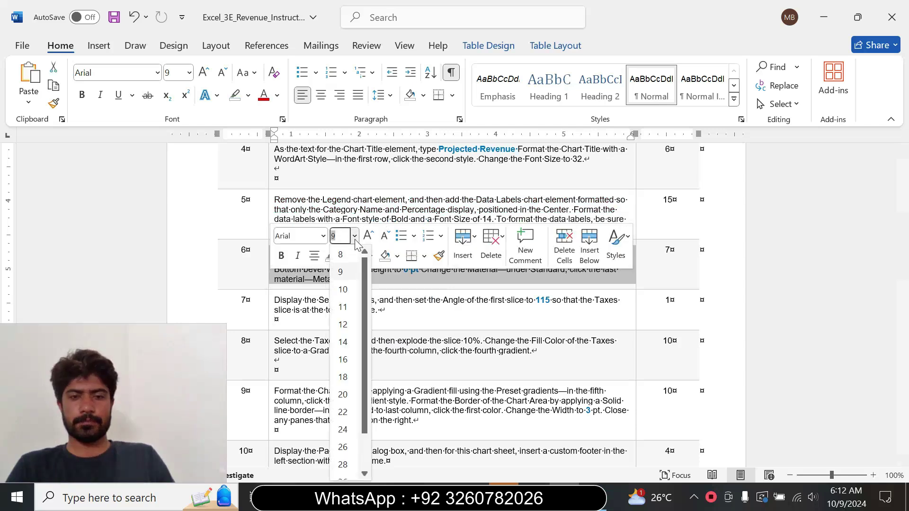
{"action": "left_click", "coordinate": [344, 326]}
{"action": "left_click", "coordinate": [343, 256]}
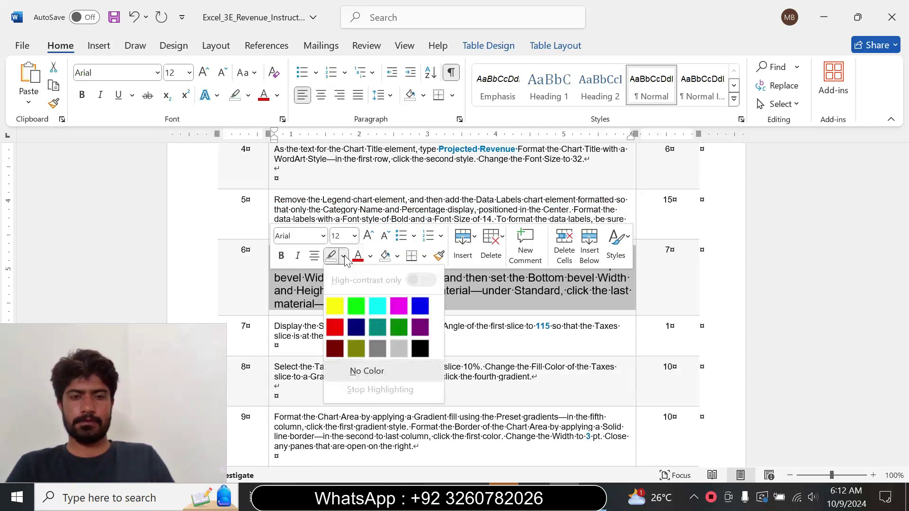
{"action": "left_click", "coordinate": [335, 307]}
{"action": "left_click", "coordinate": [359, 303]}
- Change the highlight of the whole step 6 instruction text to turquoise
{"action": "left_click_drag", "start_coordinate": [275, 252], "coordinate": [359, 305]}
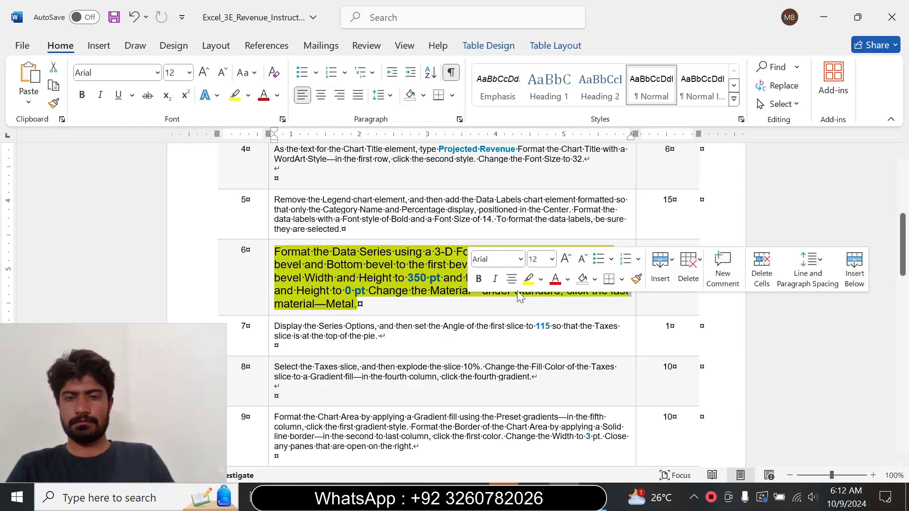
{"action": "left_click", "coordinate": [541, 279]}
{"action": "key", "text": "ctrl+z"}
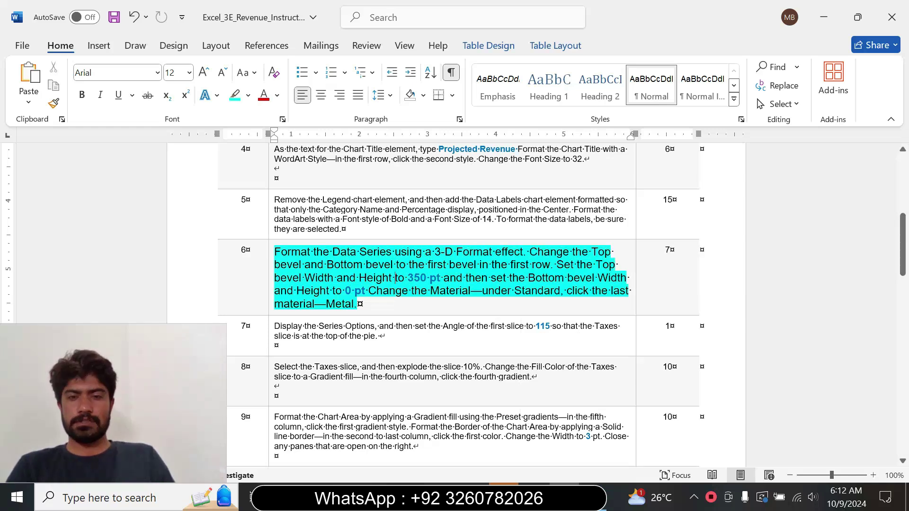
- Switch to Excel and apply the first bevel in the first row as the pie data series' top bevel under 3-D Format
{"action": "left_click_drag", "start_coordinate": [524, 251], "coordinate": [275, 252]}
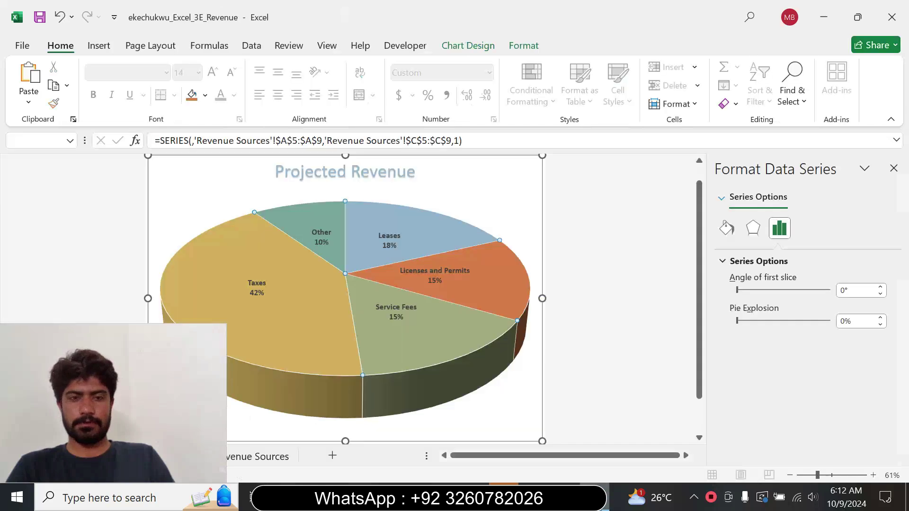
{"action": "left_click", "coordinate": [594, 497]}
{"action": "left_click", "coordinate": [753, 229]}
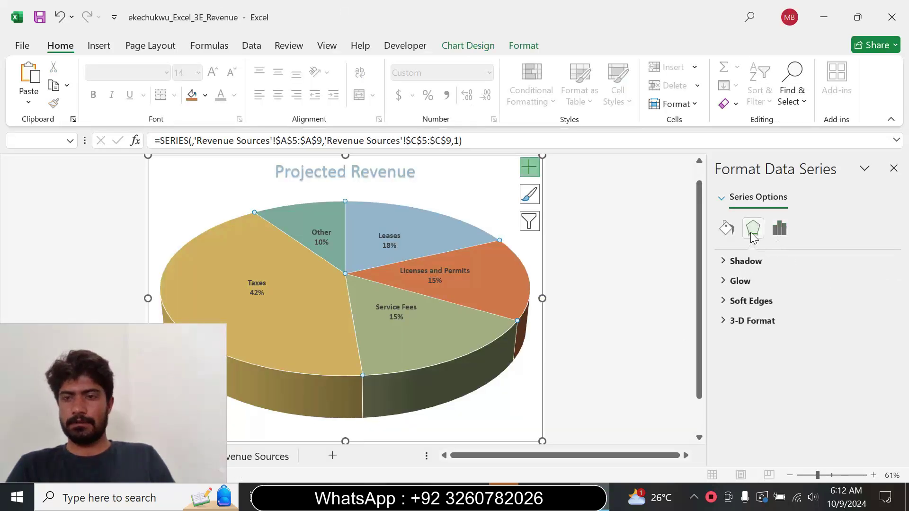
{"action": "left_click", "coordinate": [746, 324]}
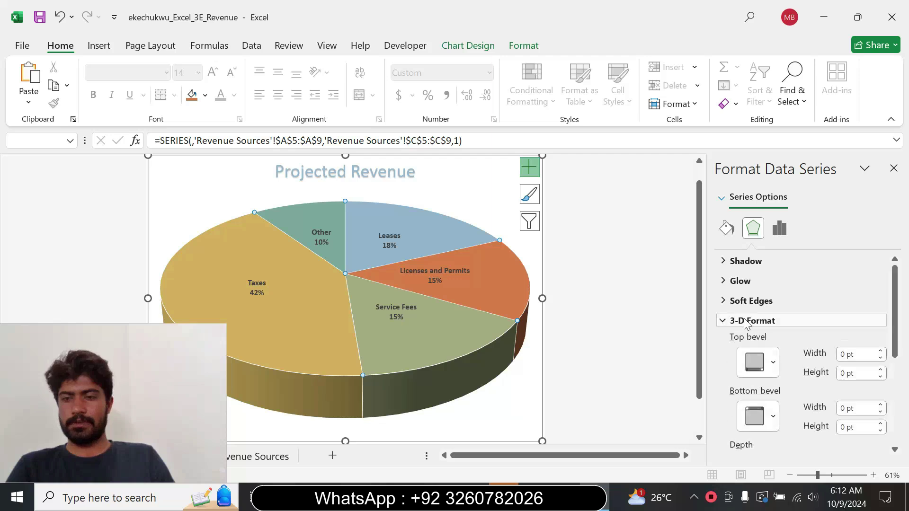
{"action": "left_click", "coordinate": [773, 365]}
{"action": "left_click", "coordinate": [758, 243]}
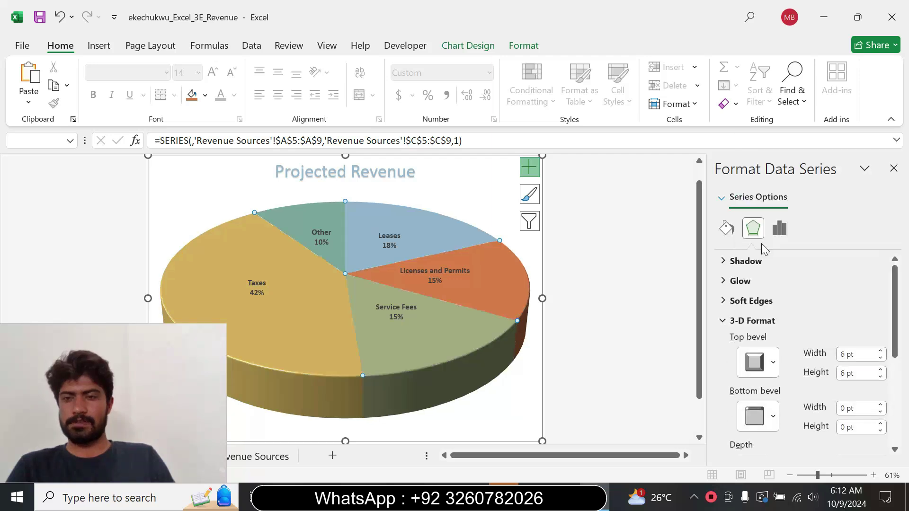
- Check step 6 in the Word instructions, return to Excel, and set the data series' bottom bevel to the first bevel in the first row
{"action": "left_click", "coordinate": [504, 497]}
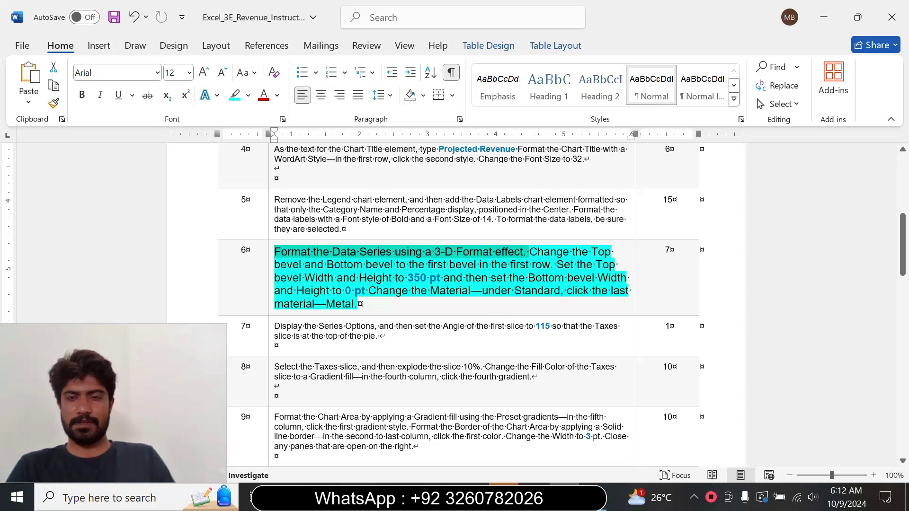
{"action": "left_click", "coordinate": [594, 497]}
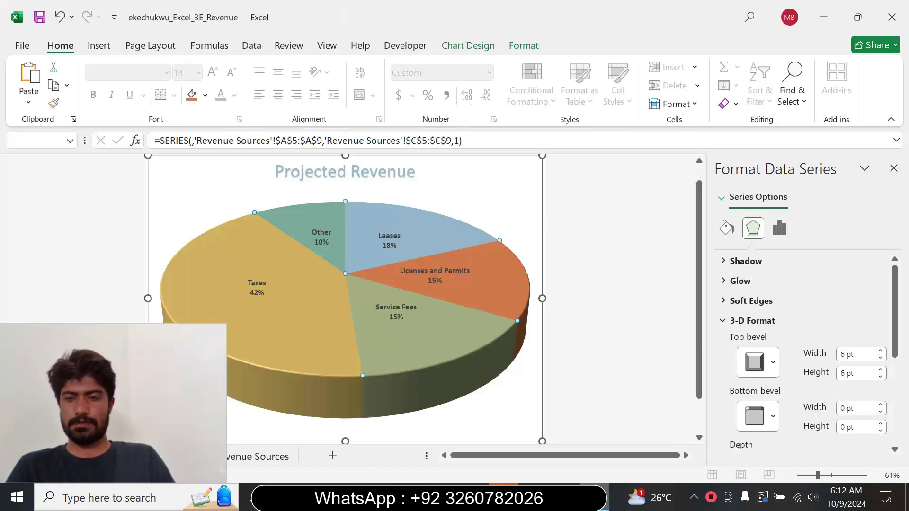
{"action": "left_click", "coordinate": [771, 417]}
{"action": "left_click", "coordinate": [759, 297]}
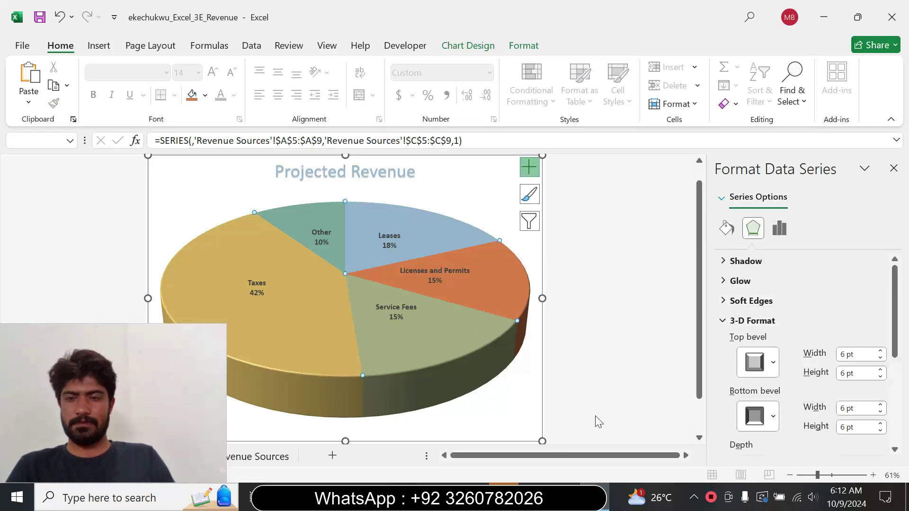
- Check the bevel size instruction in Word, then set the data series' top bevel width and height to 350 pt in Excel
{"action": "left_click", "coordinate": [564, 497]}
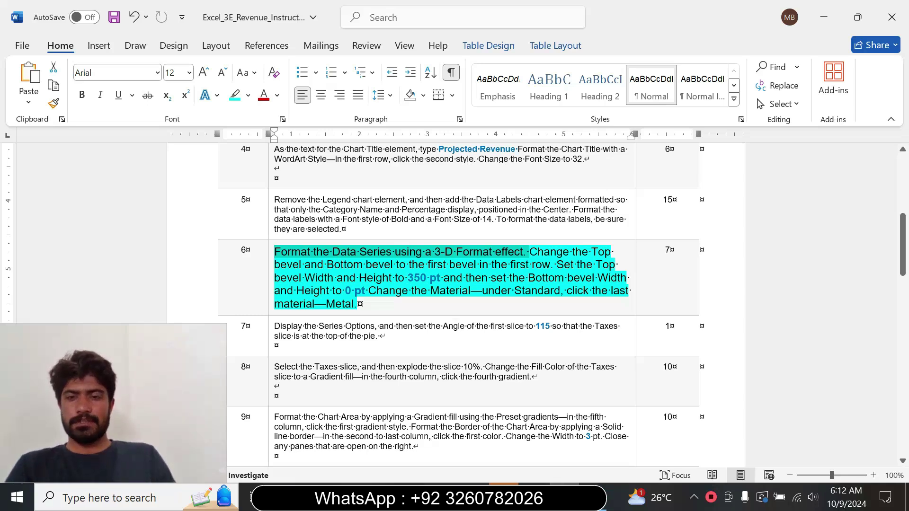
{"action": "left_click_drag", "start_coordinate": [304, 277], "coordinate": [394, 277]}
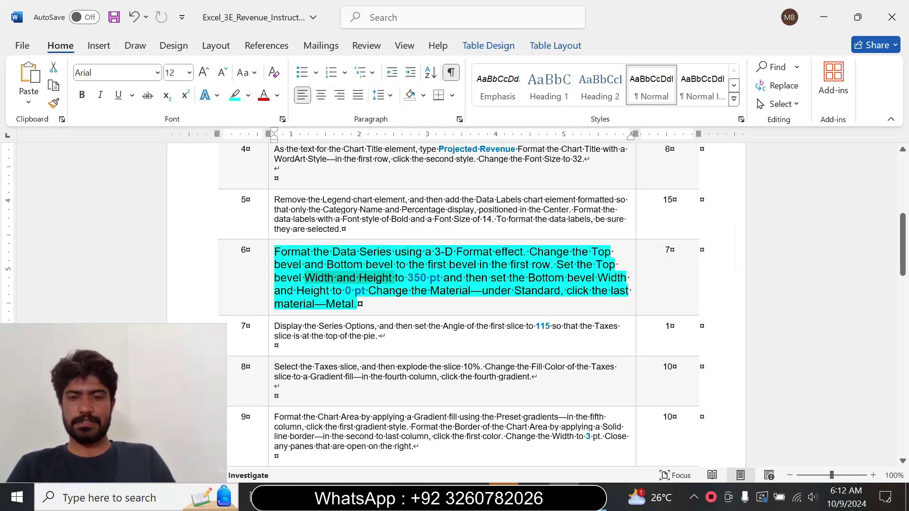
{"action": "mouse_move", "coordinate": [598, 498]}
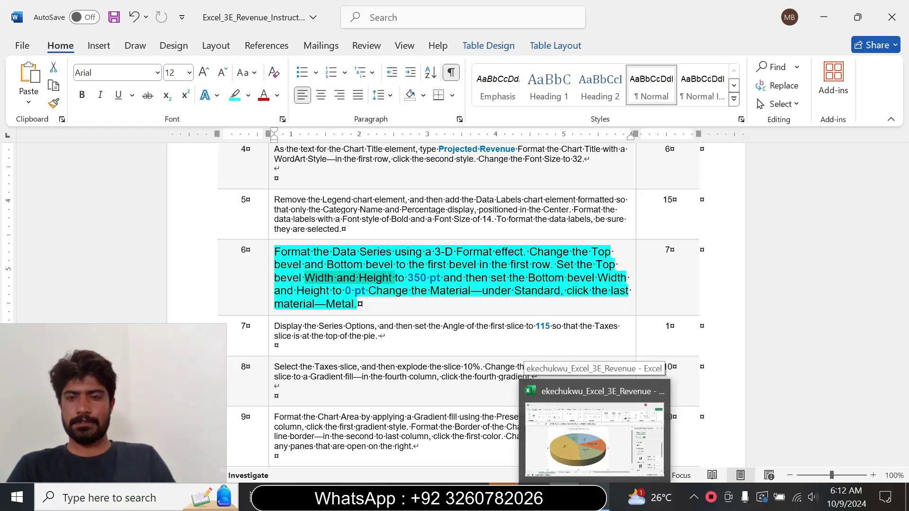
{"action": "left_click", "coordinate": [580, 442]}
{"action": "left_click", "coordinate": [801, 353]}
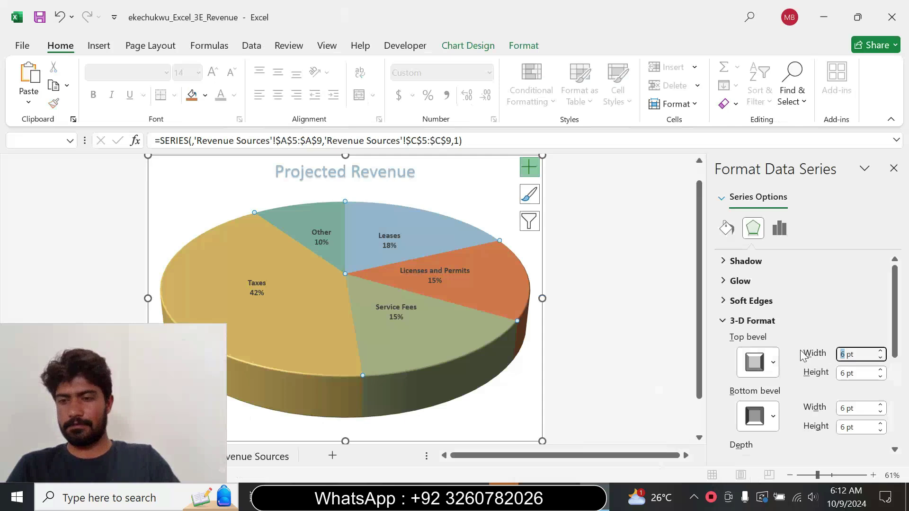
{"action": "type", "text": "350"}
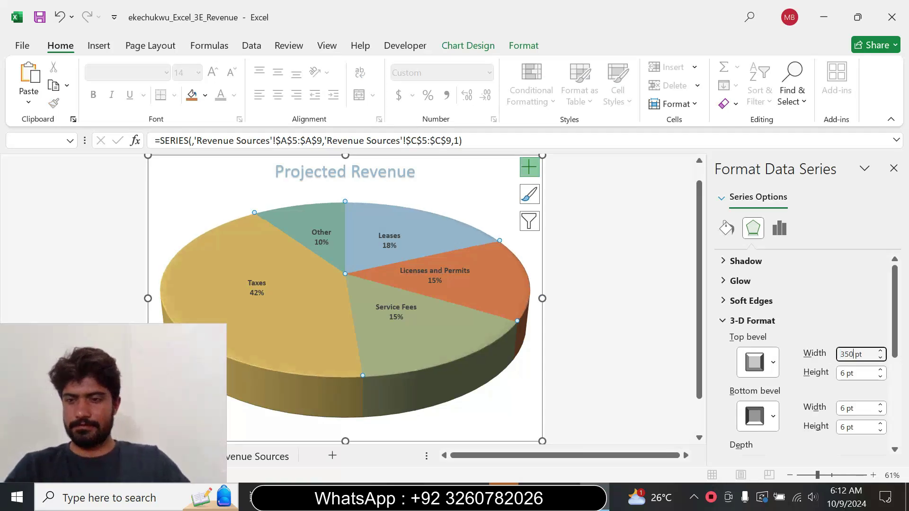
{"action": "left_click", "coordinate": [853, 355]}
{"action": "key", "text": "Tab"}
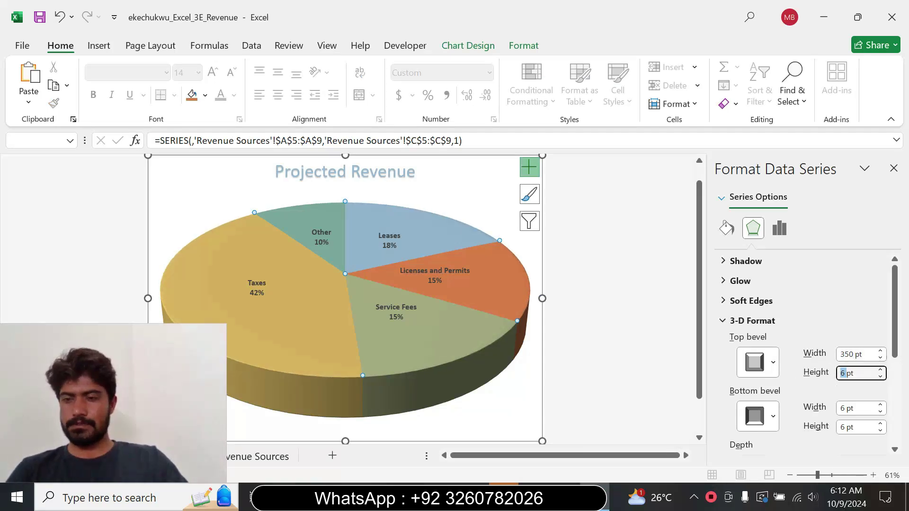
{"action": "type", "text": "350"}
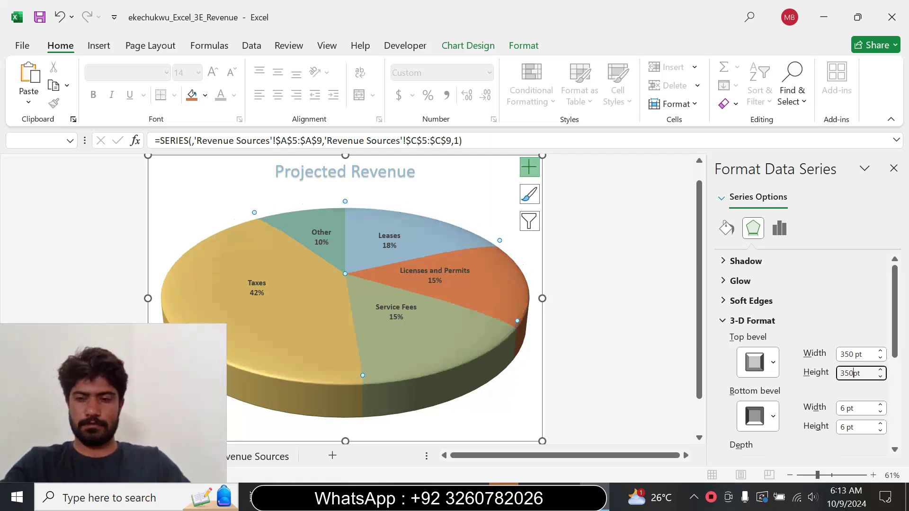
- Recheck the Word instructions and, back in Excel, set the data series' bottom bevel width and height to 0 pt
{"action": "left_click", "coordinate": [597, 501]}
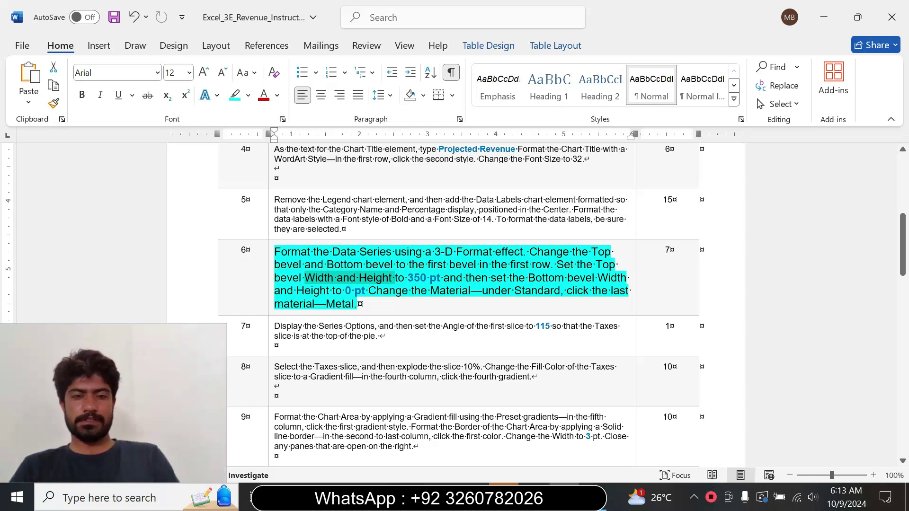
{"action": "left_click", "coordinate": [594, 498]}
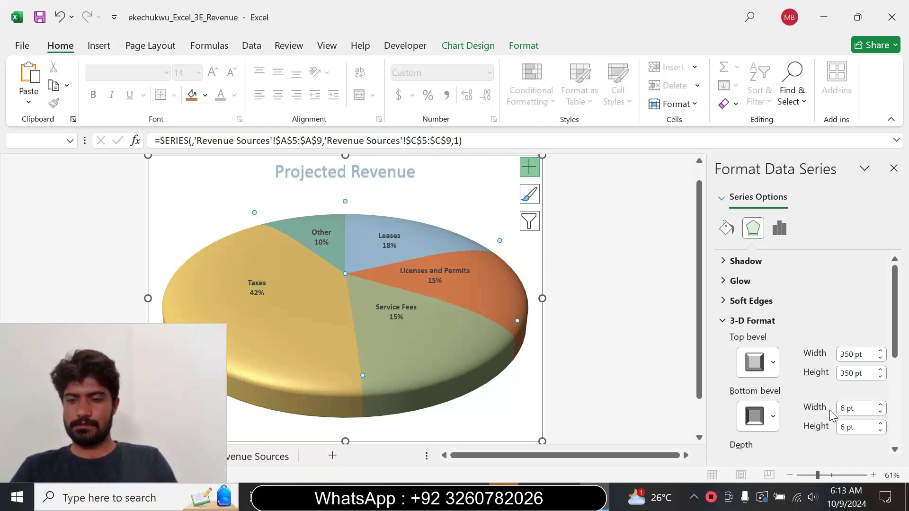
{"action": "right_click", "coordinate": [847, 415]}
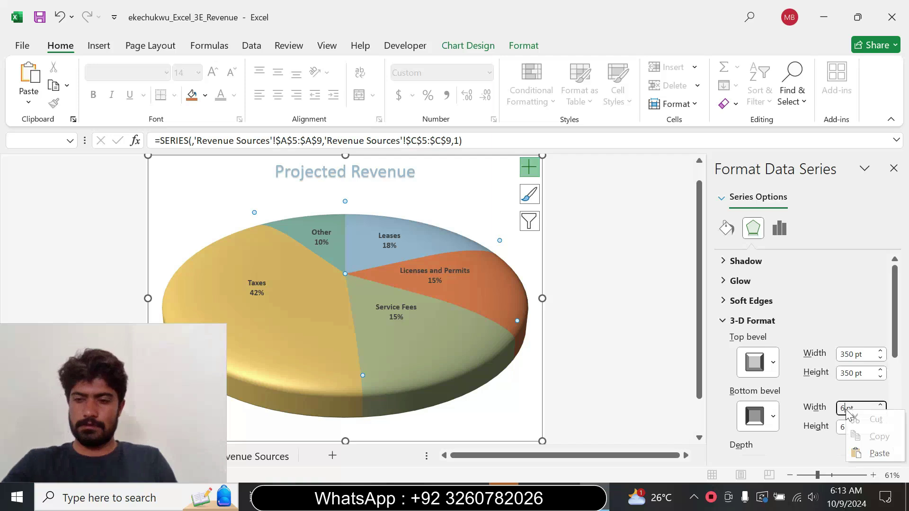
{"action": "key", "text": "Down"}
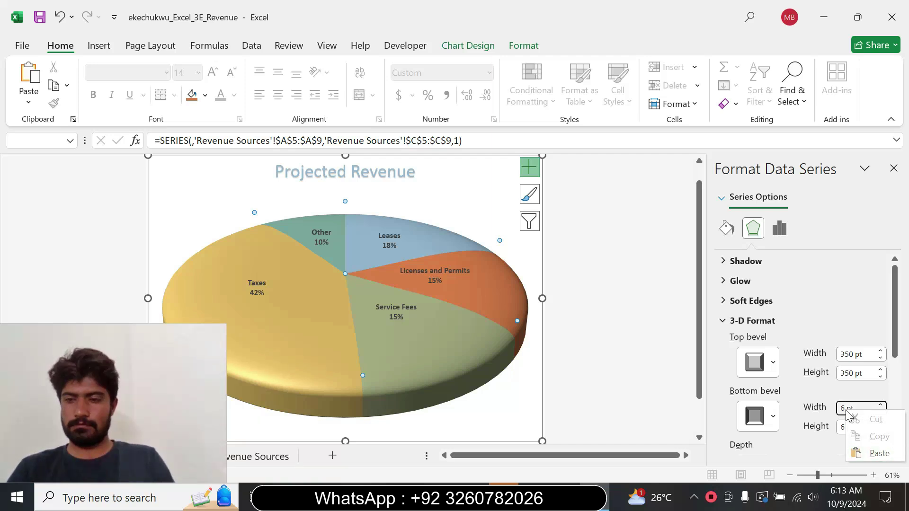
{"action": "left_click_drag", "start_coordinate": [846, 409], "coordinate": [839, 409]}
{"action": "type", "text": "0"}
{"action": "key", "text": "Tab"}
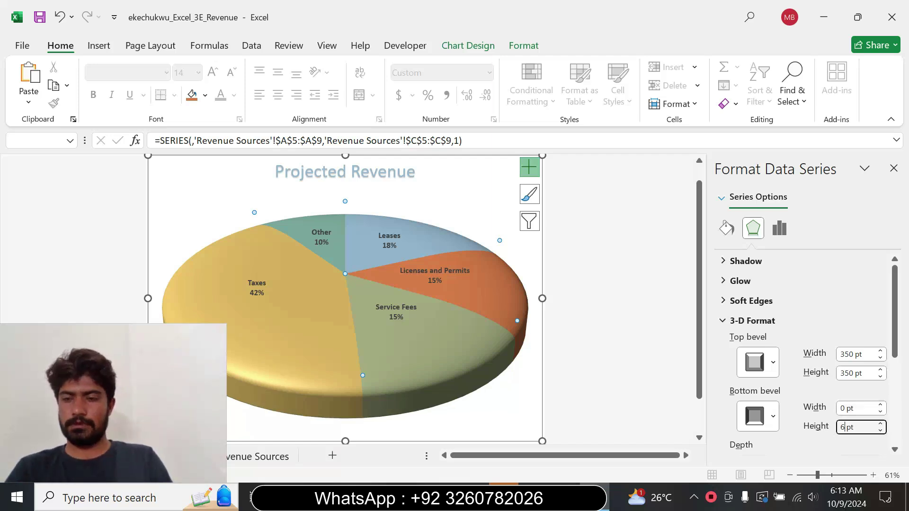
{"action": "type", "text": "0"}
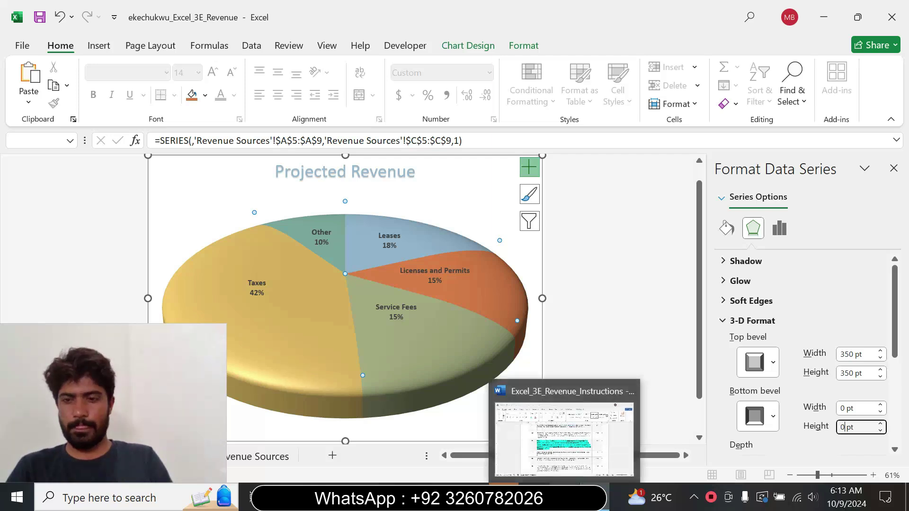
- Consult the Word instructions, return to Excel, and change the data series' material to Metal, the last Standard option
{"action": "left_click", "coordinate": [565, 498]}
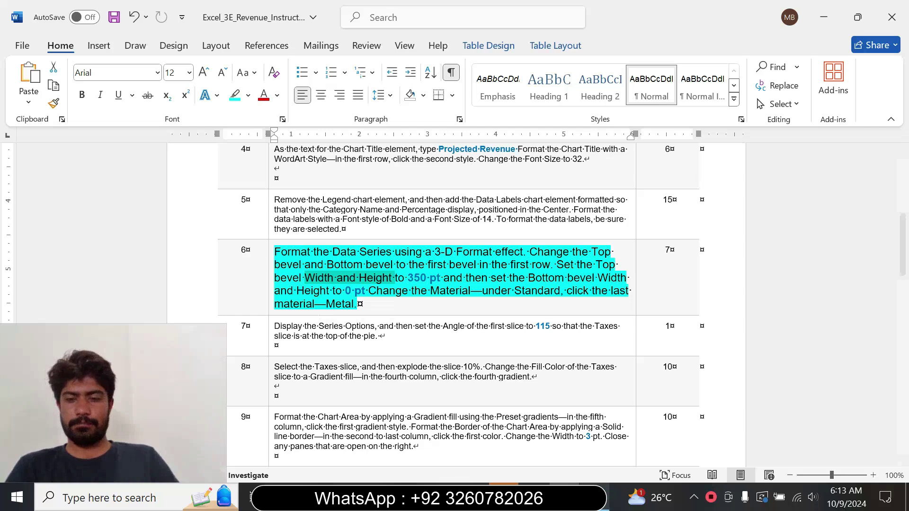
{"action": "left_click", "coordinate": [596, 498]}
{"action": "left_click_drag", "start_coordinate": [894, 332], "coordinate": [899, 426]}
{"action": "left_click", "coordinate": [767, 363]}
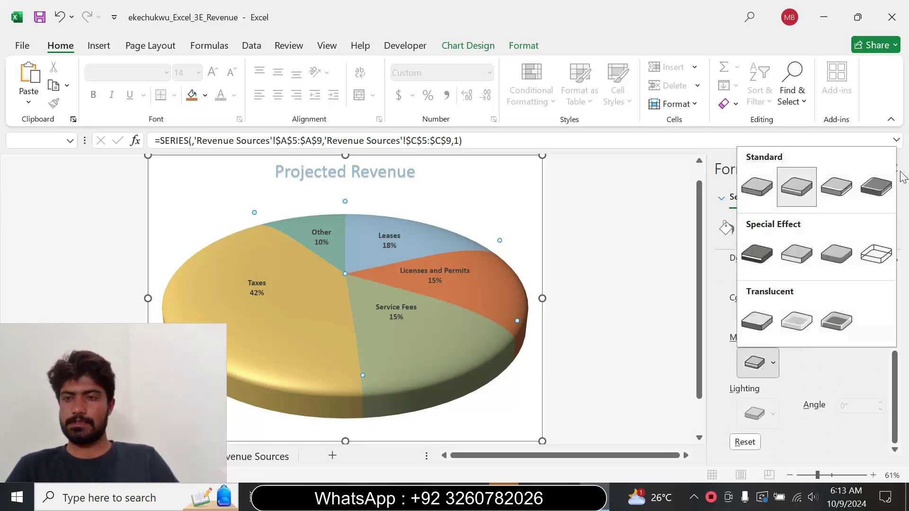
{"action": "left_click", "coordinate": [881, 188]}
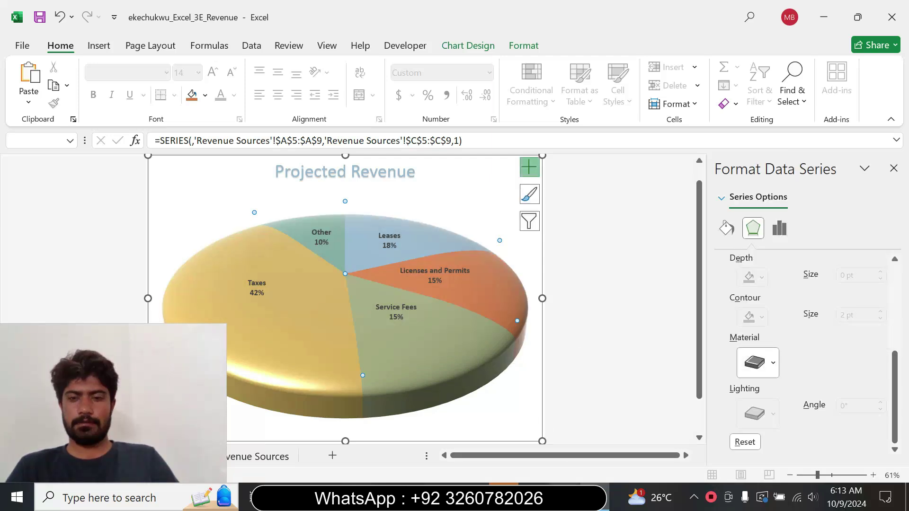
- Switch to the Word instructions, reset the step 6 text to font size 9, and remove its highlight
{"action": "left_click", "coordinate": [560, 498]}
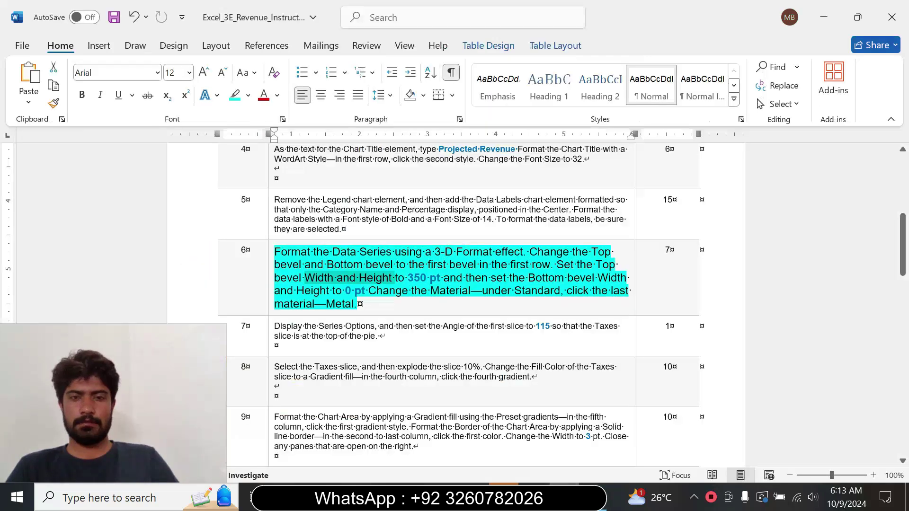
{"action": "left_click", "coordinate": [268, 310]}
{"action": "left_click", "coordinate": [355, 263]}
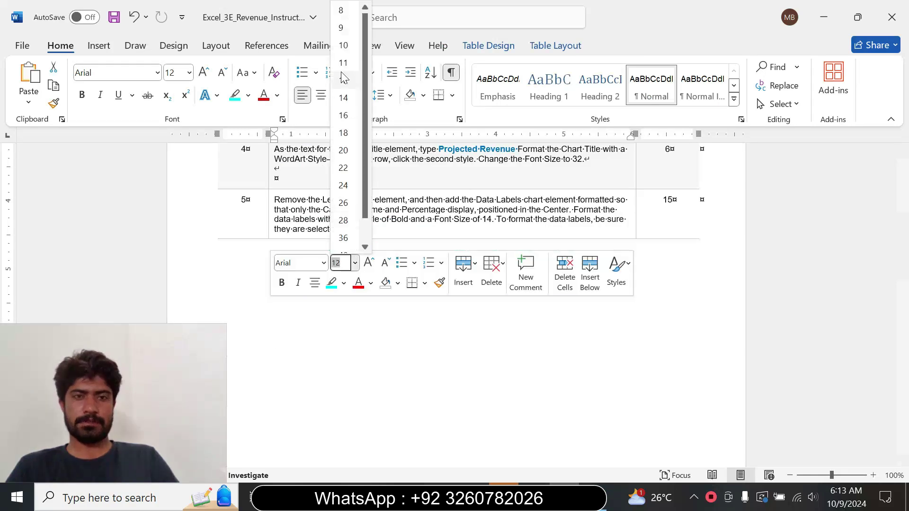
{"action": "left_click", "coordinate": [346, 29]}
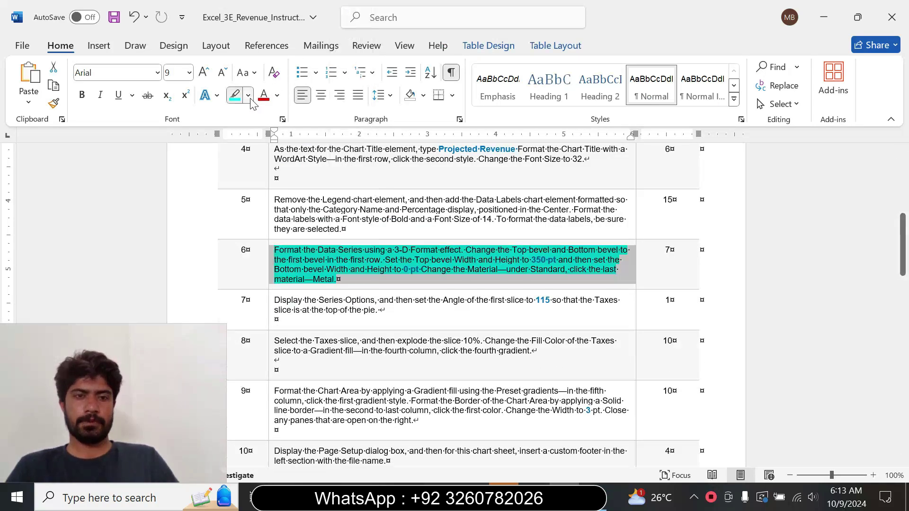
{"action": "left_click", "coordinate": [248, 95]}
{"action": "left_click", "coordinate": [259, 208]}
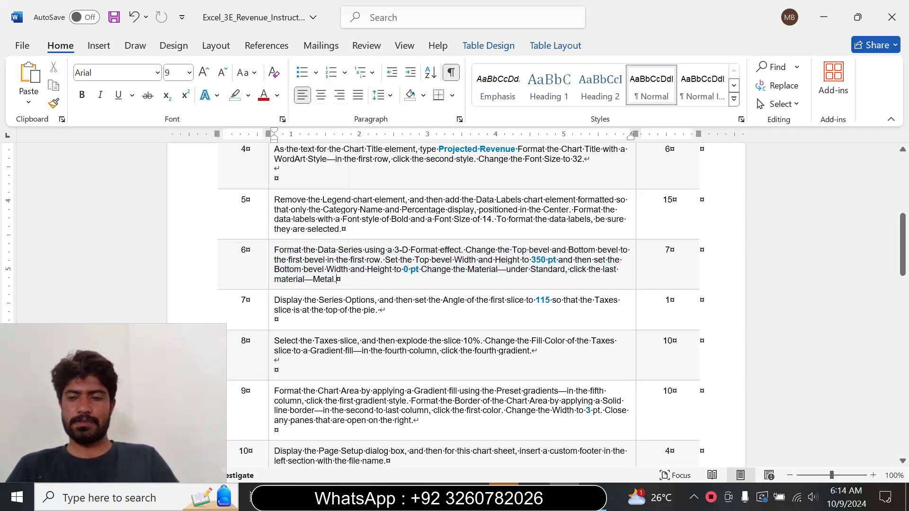
- Enlarge the step 7 instruction text to font size 14 and highlight it in yellow
{"action": "left_click_drag", "start_coordinate": [903, 266], "coordinate": [903, 286]}
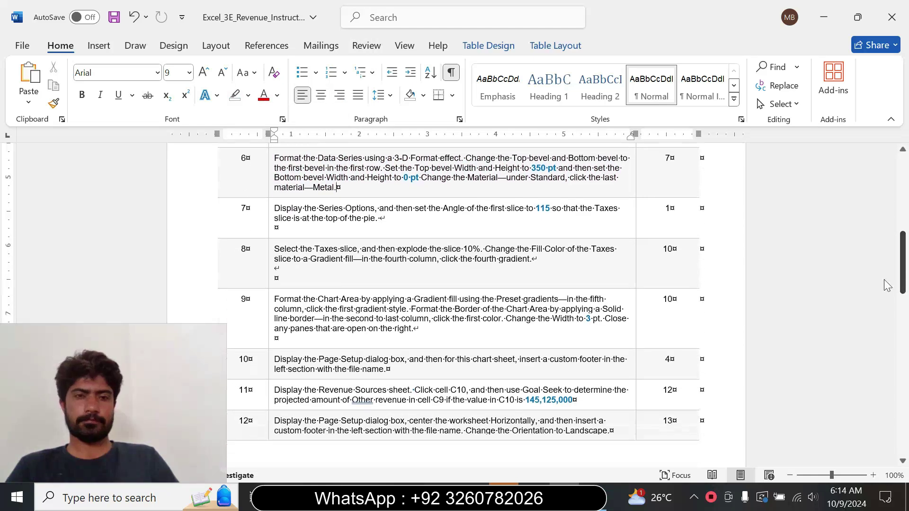
{"action": "left_click", "coordinate": [268, 230]}
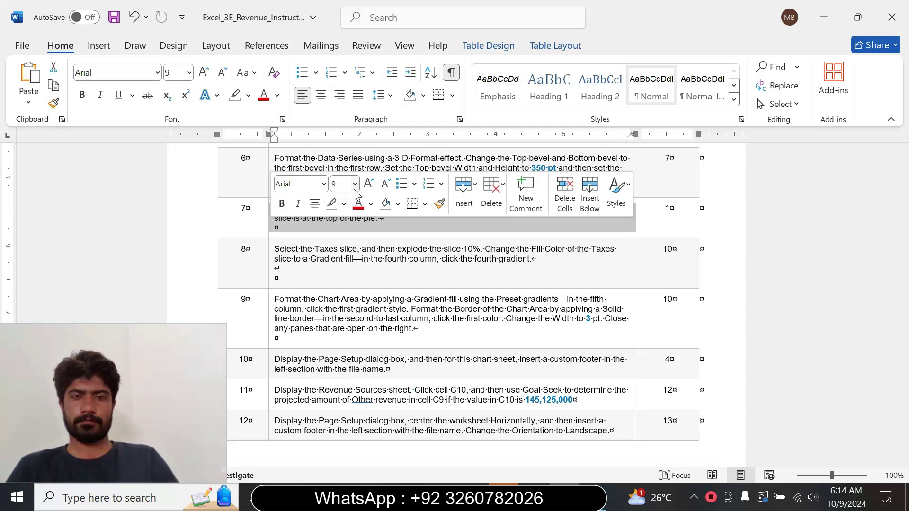
{"action": "left_click", "coordinate": [355, 183]}
{"action": "left_click", "coordinate": [352, 292]}
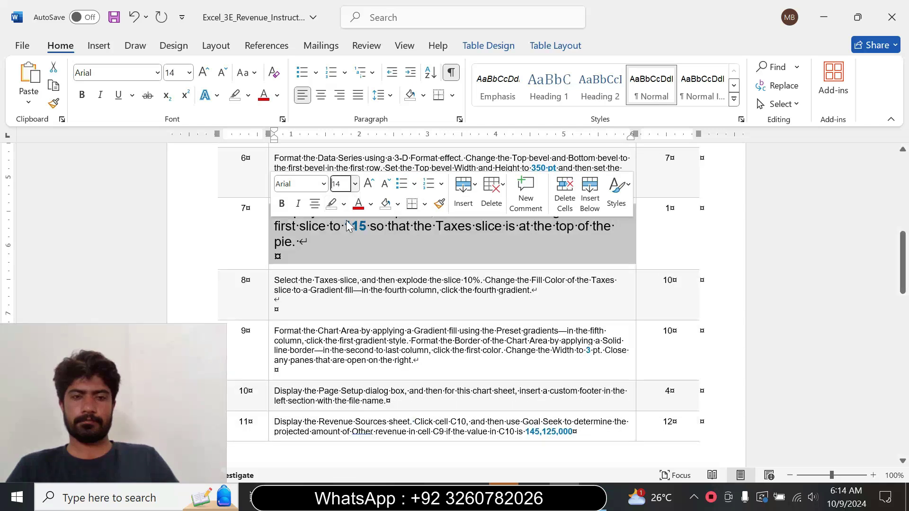
{"action": "left_click", "coordinate": [344, 204]}
{"action": "left_click", "coordinate": [336, 252]}
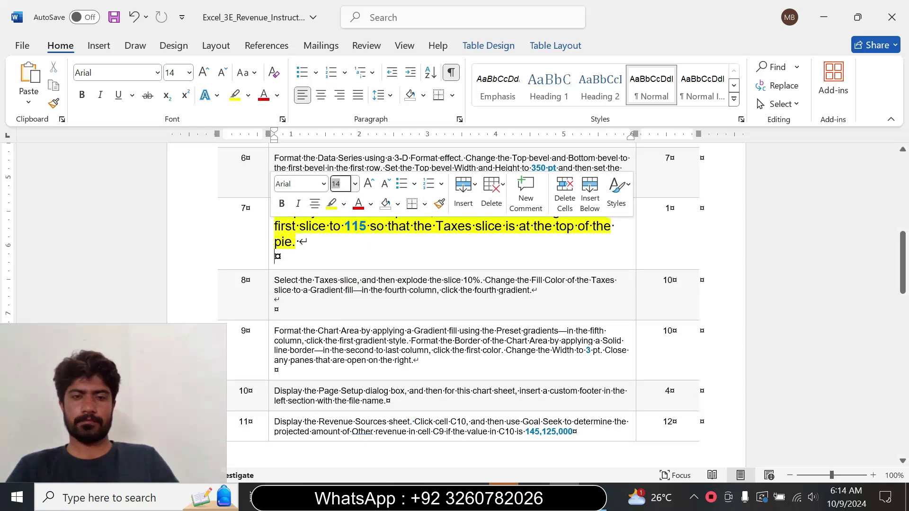
- Change the step 7 instruction text's highlight to turquoise and review the 115 angle value in it
{"action": "left_click_drag", "start_coordinate": [283, 211], "coordinate": [308, 242]}
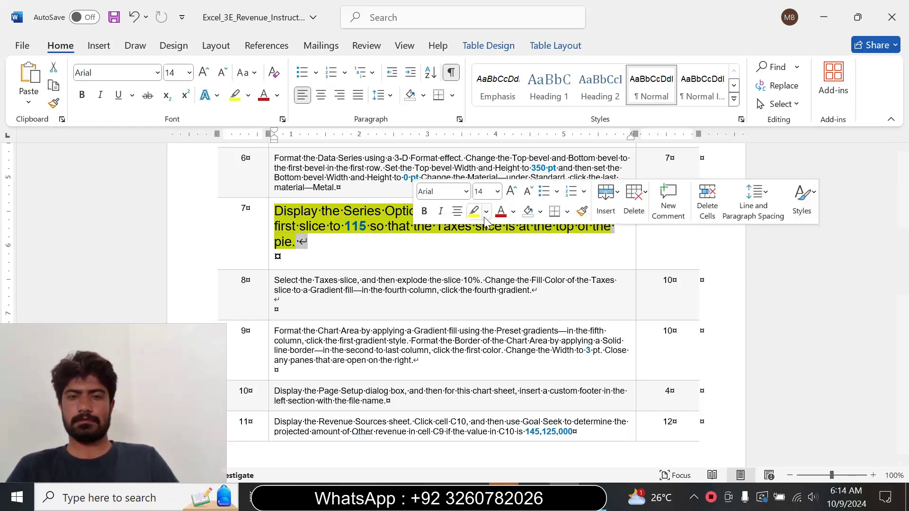
{"action": "left_click", "coordinate": [487, 211]}
{"action": "left_click", "coordinate": [519, 262]}
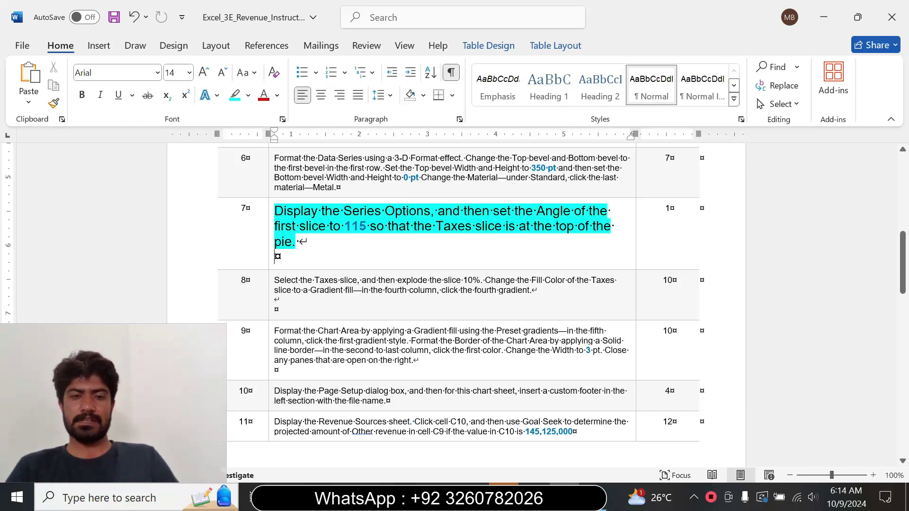
{"action": "left_click_drag", "start_coordinate": [345, 226], "coordinate": [366, 226]}
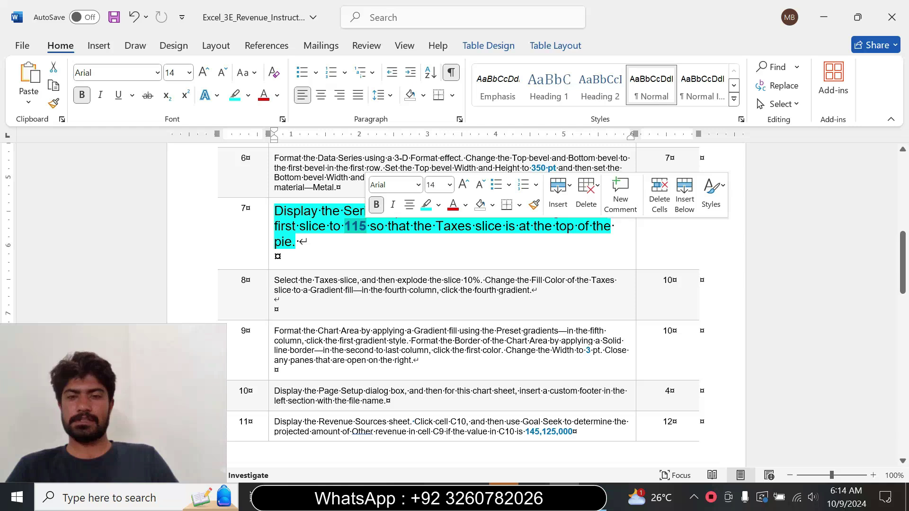
{"action": "left_click", "coordinate": [299, 242]}
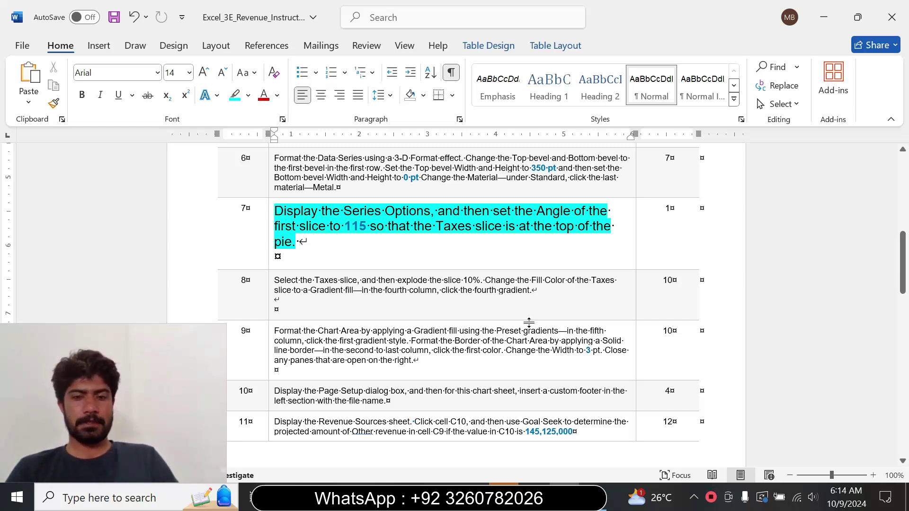
- Switch to Excel and, in the pie chart's series options, set the angle of first slice to 115°
{"action": "key", "text": "alt+Tab"}
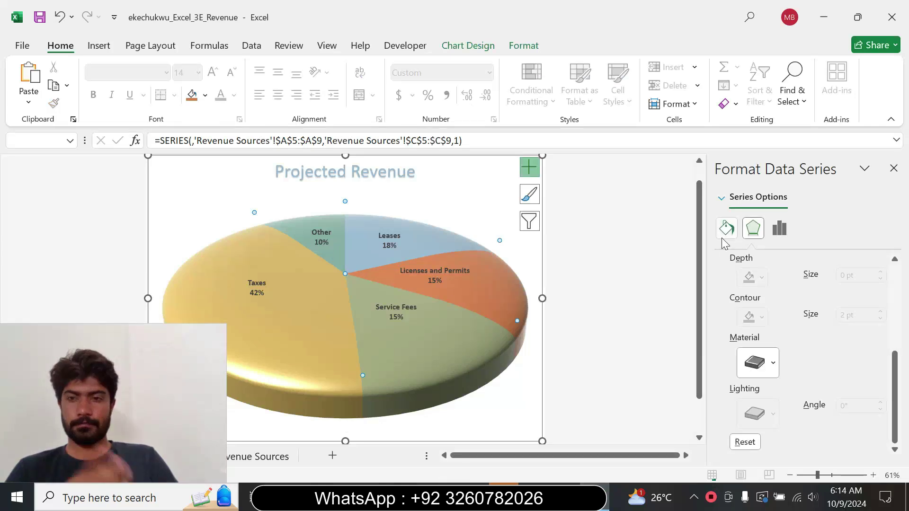
{"action": "left_click", "coordinate": [780, 229]}
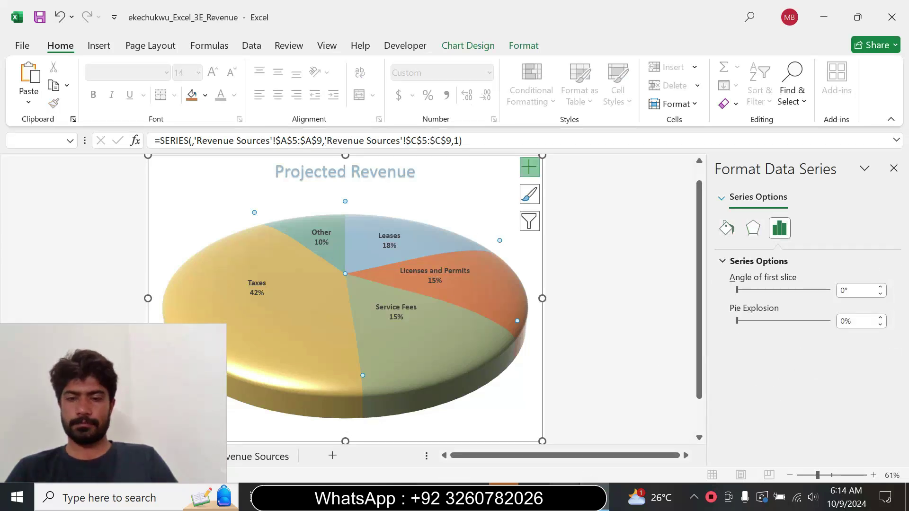
{"action": "left_click", "coordinate": [564, 495]}
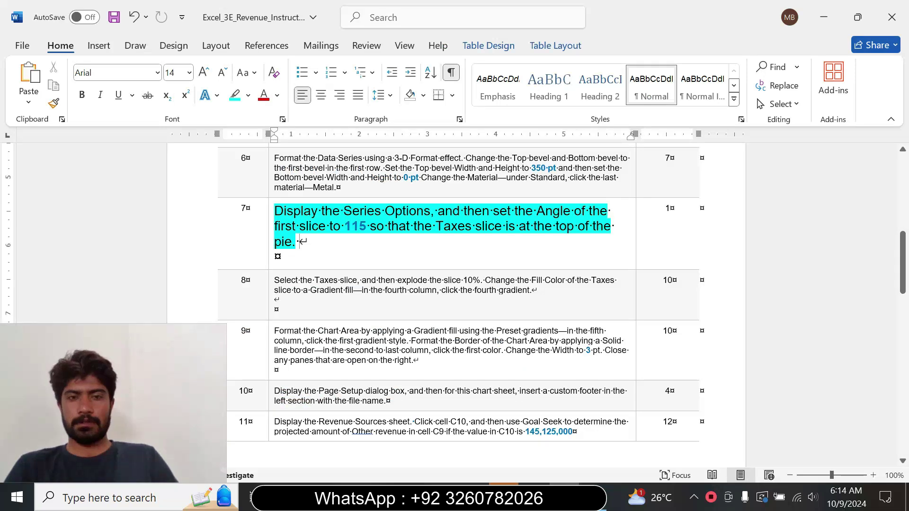
{"action": "key", "text": "alt+Tab"}
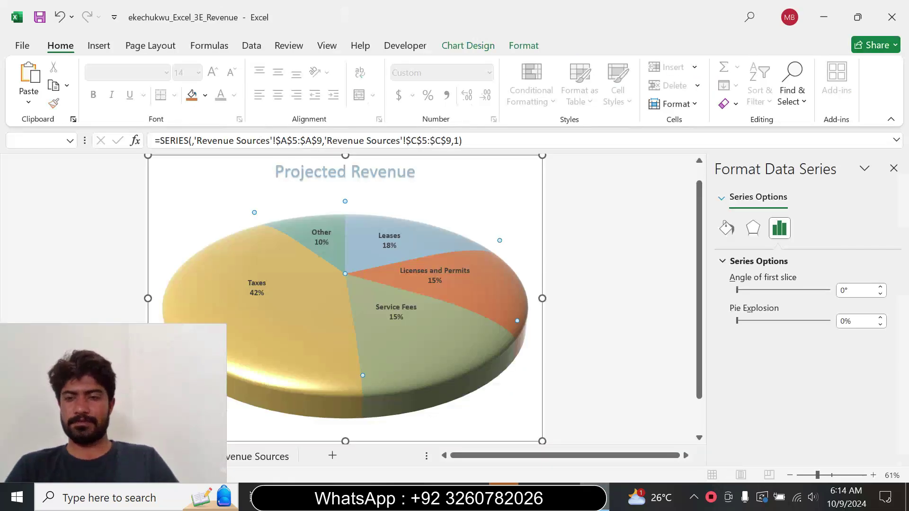
{"action": "left_click", "coordinate": [842, 290]}
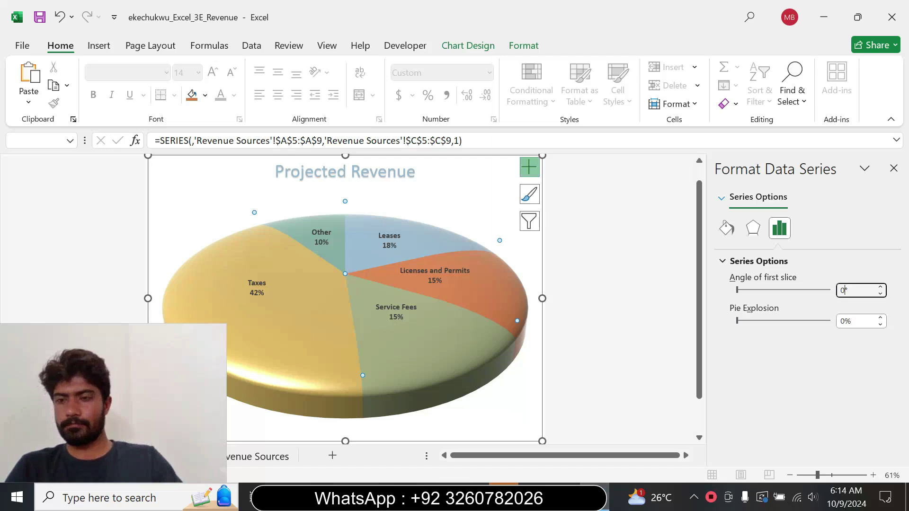
{"action": "double_click", "coordinate": [842, 290]}
{"action": "type", "text": "1"}
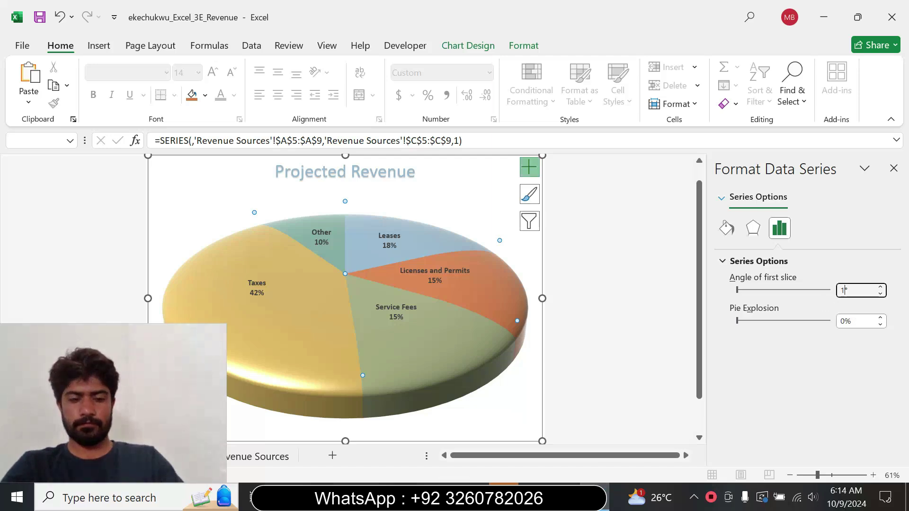
{"action": "type", "text": "1"}
{"action": "key", "text": "Return"}
{"action": "type", "text": "5"}
{"action": "key", "text": "Return"}
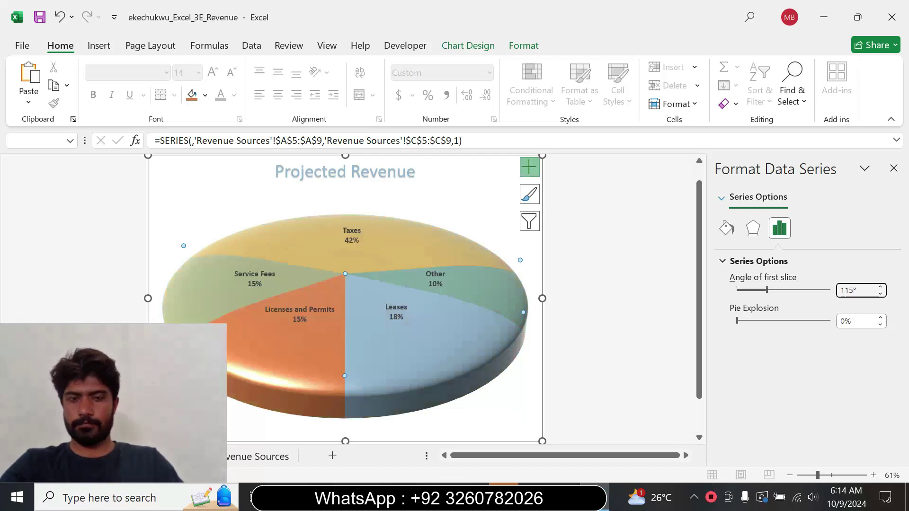
- Reread the Taxes slice requirement of step 7 in Word and check the slice's position on the Excel chart
{"action": "key", "text": "alt+Tab"}
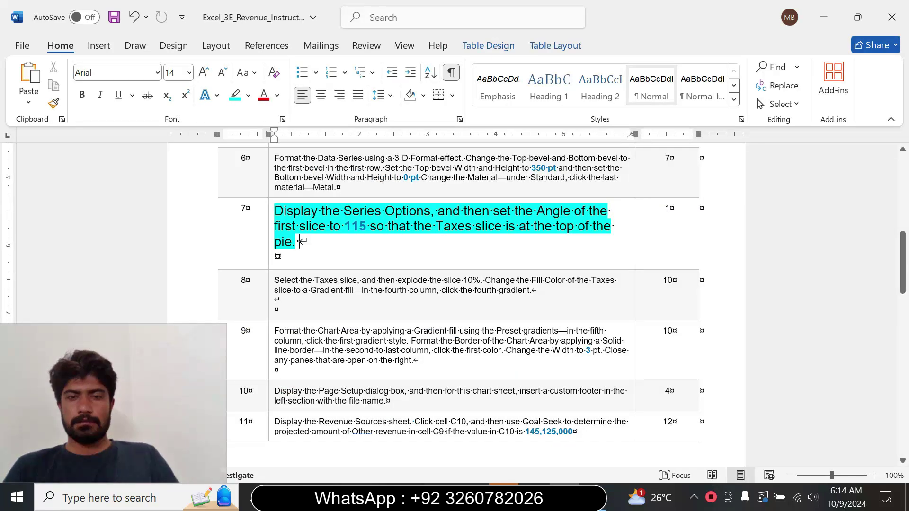
{"action": "left_click_drag", "start_coordinate": [301, 242], "coordinate": [436, 226]}
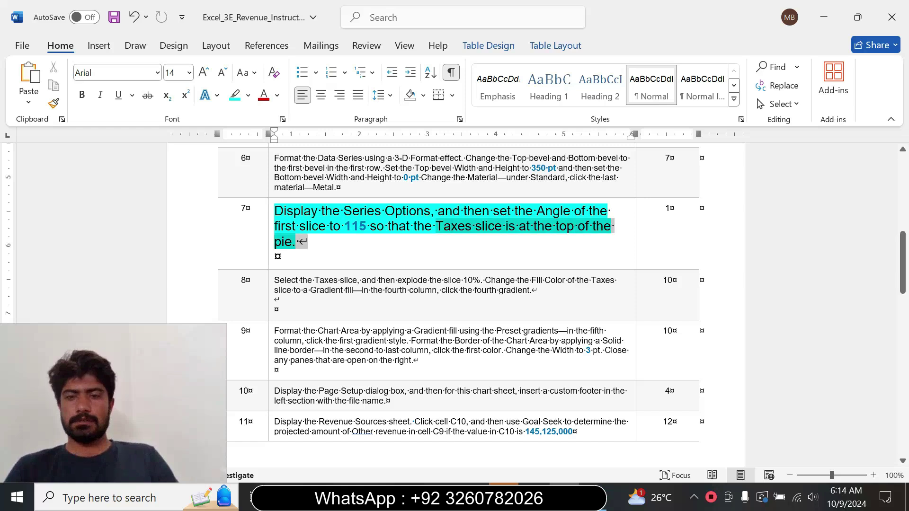
{"action": "key", "text": "alt+Tab"}
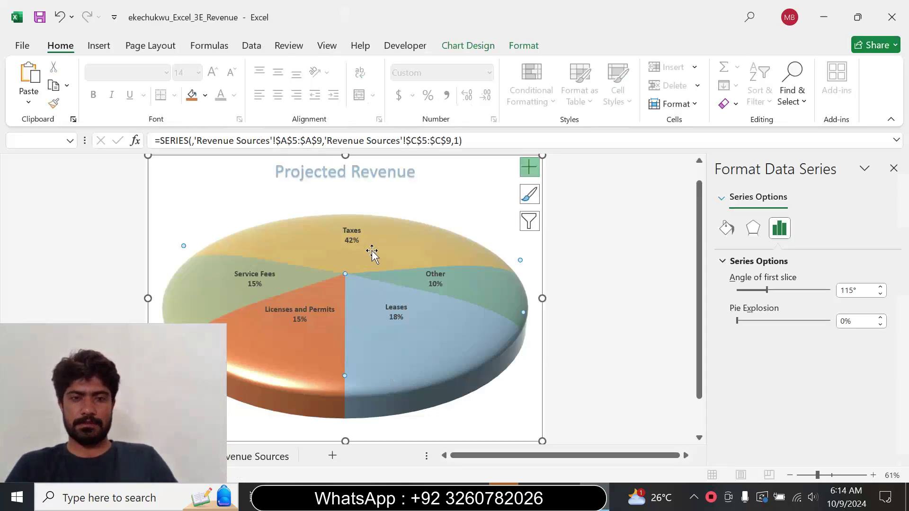
{"action": "left_click", "coordinate": [378, 231]}
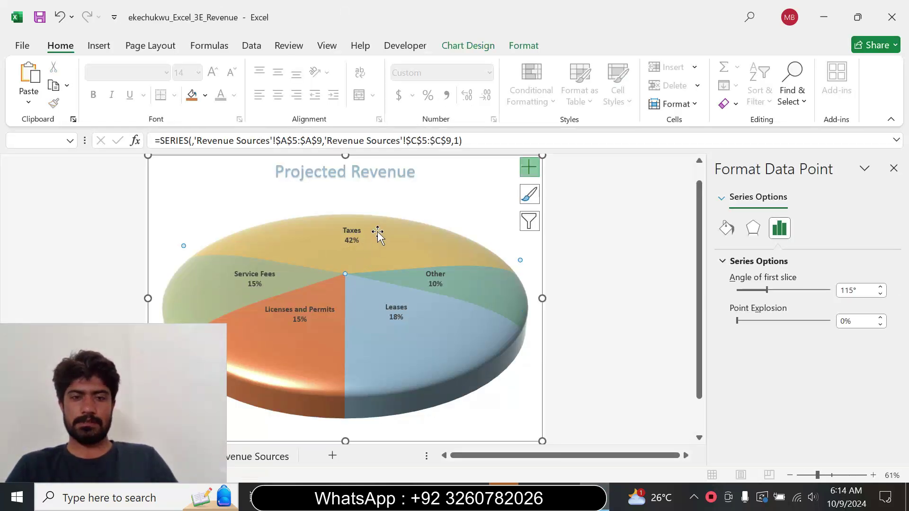
{"action": "left_click", "coordinate": [462, 195]}
- Switch to the Word instructions, reset the step 7 text to font size 9, and remove its highlight
{"action": "key", "text": "alt+Tab"}
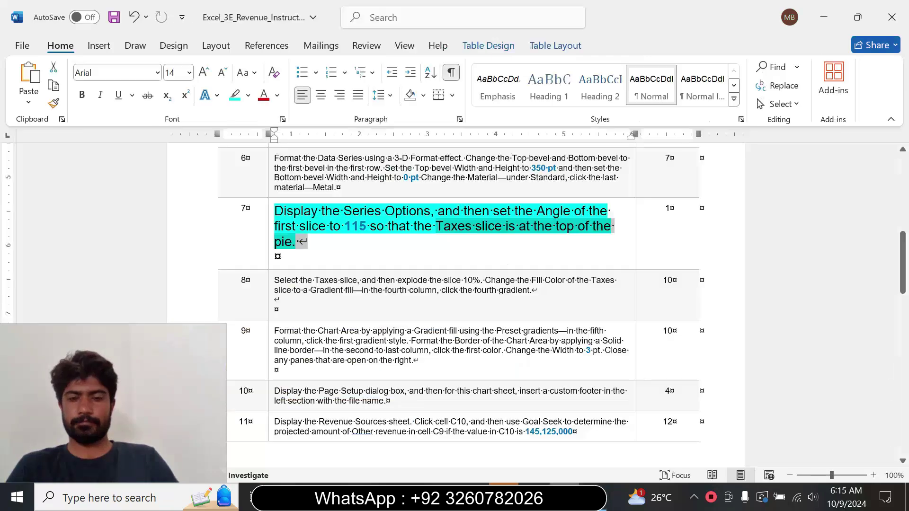
{"action": "left_click", "coordinate": [270, 254]}
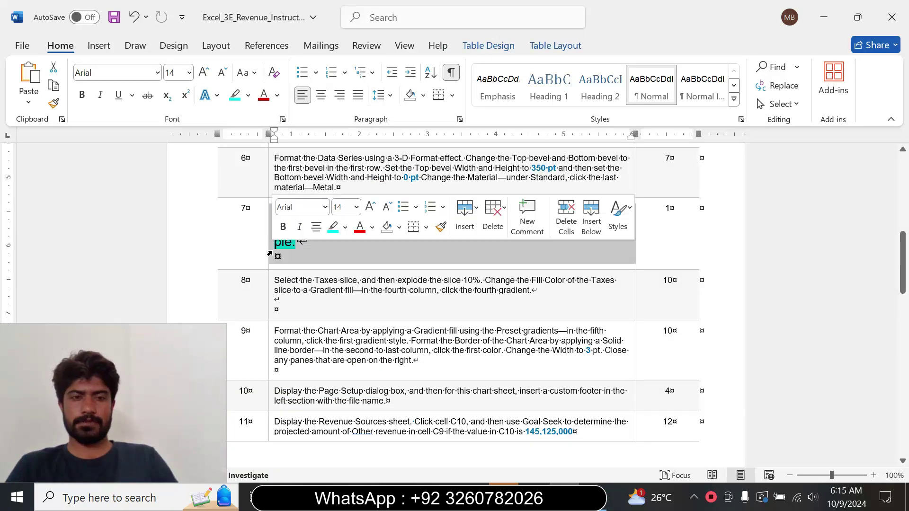
{"action": "left_click", "coordinate": [357, 207]}
{"action": "left_click", "coordinate": [343, 239]}
{"action": "left_click", "coordinate": [346, 227]}
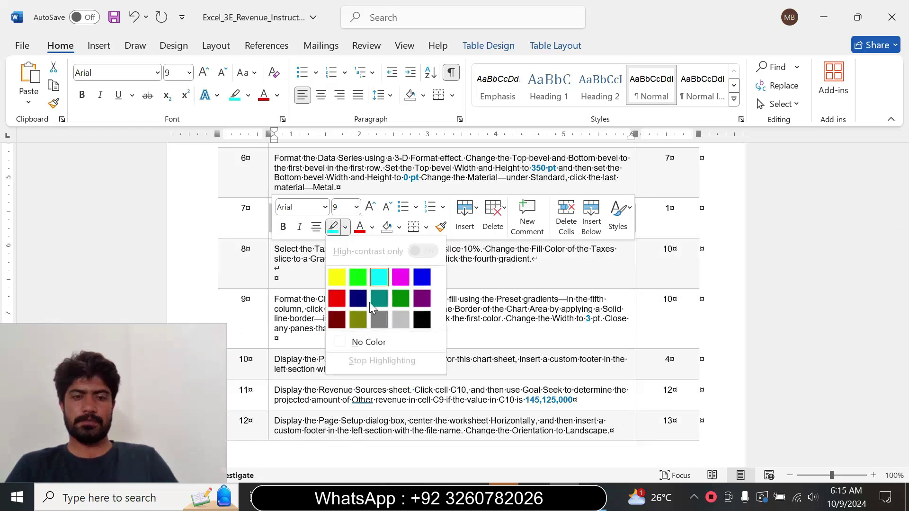
{"action": "left_click", "coordinate": [362, 342]}
- Enlarge the step 8 instruction text to font size 14 and highlight it in yellow
{"action": "left_click", "coordinate": [269, 276]}
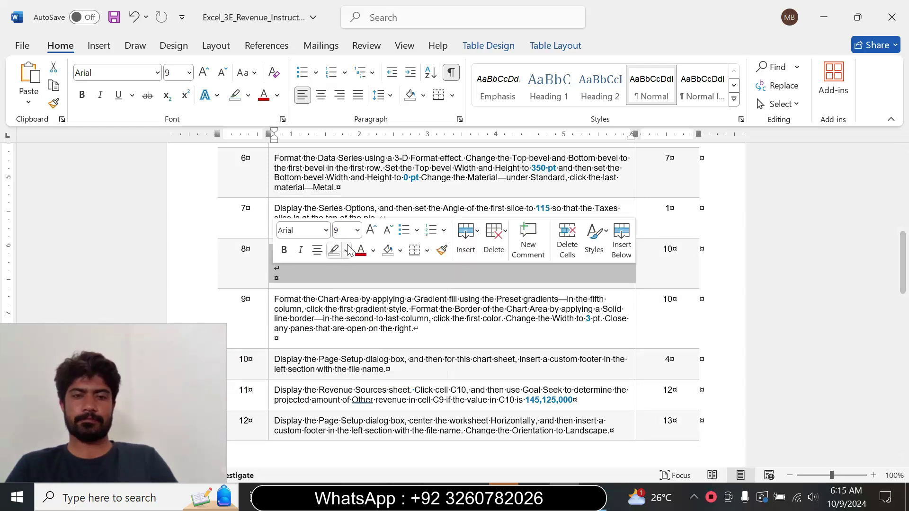
{"action": "left_click", "coordinate": [358, 230]}
{"action": "left_click", "coordinate": [351, 314]}
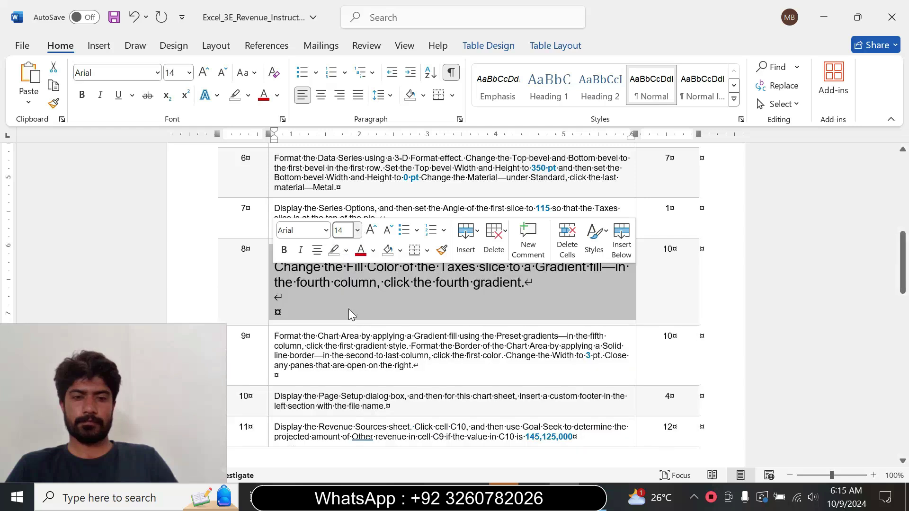
{"action": "left_click", "coordinate": [347, 250]}
{"action": "left_click", "coordinate": [338, 301]}
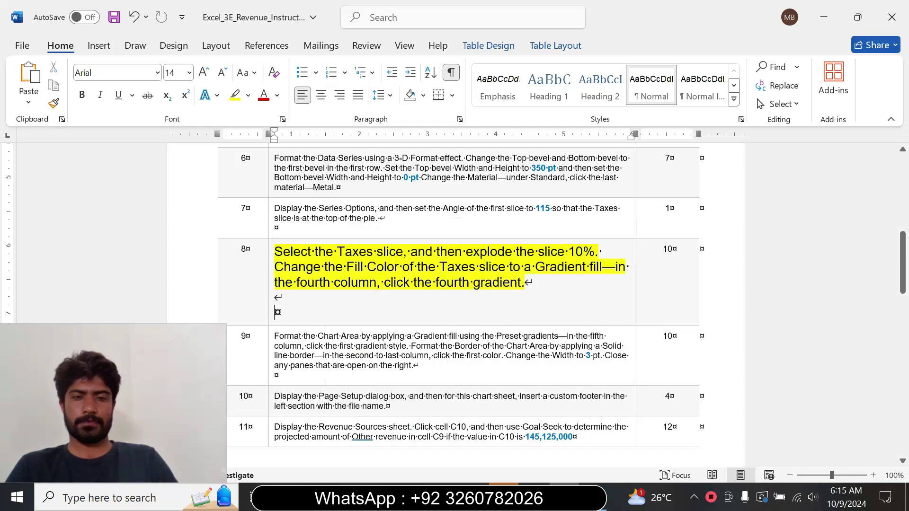
- Change the step 8 instruction text's highlight to turquoise
{"action": "left_click_drag", "start_coordinate": [275, 252], "coordinate": [533, 283]}
{"action": "left_click", "coordinate": [574, 260]}
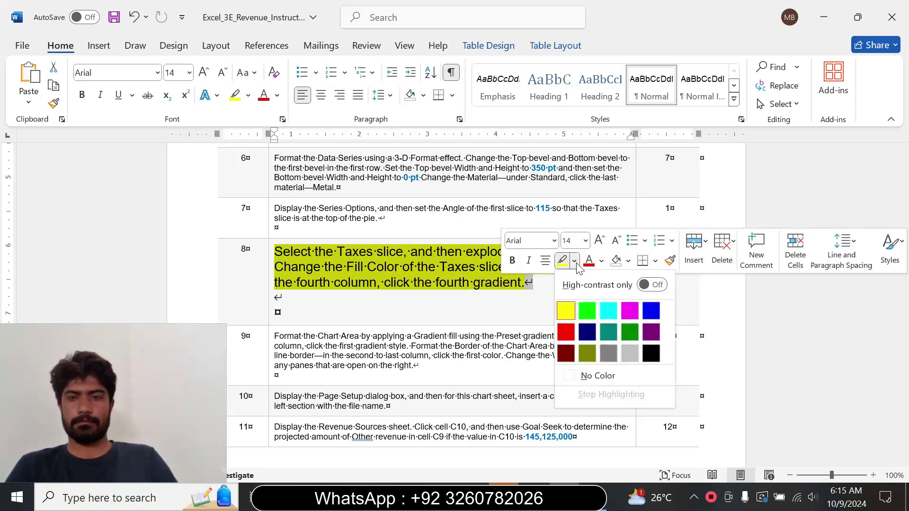
{"action": "left_click", "coordinate": [609, 301]}
{"action": "left_click", "coordinate": [277, 313]}
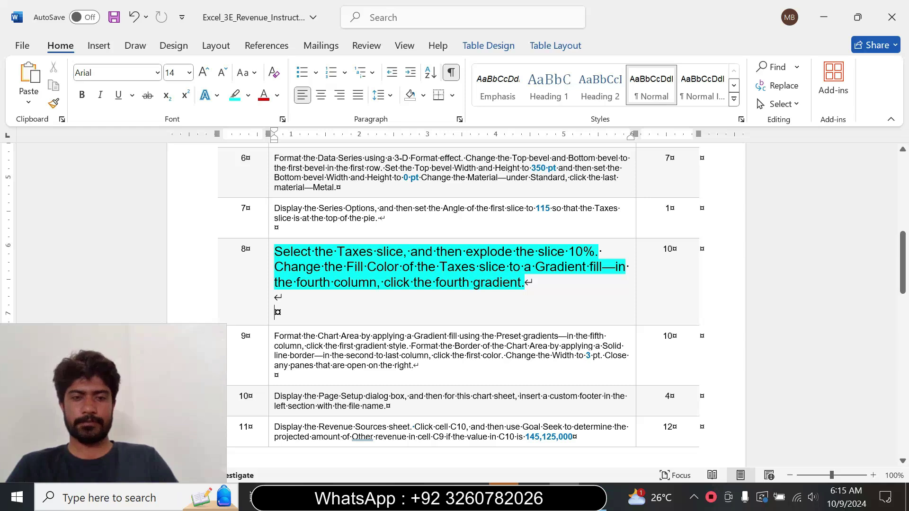
- Switch to Excel, select only the Taxes slice of the pie chart, and set its point explosion to 10%
{"action": "left_click_drag", "start_coordinate": [277, 252], "coordinate": [402, 252]}
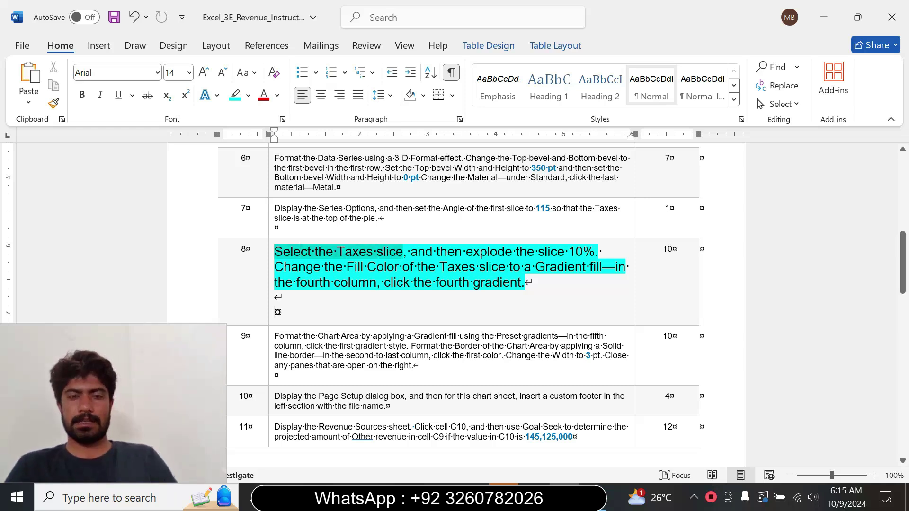
{"action": "left_click", "coordinate": [563, 497]}
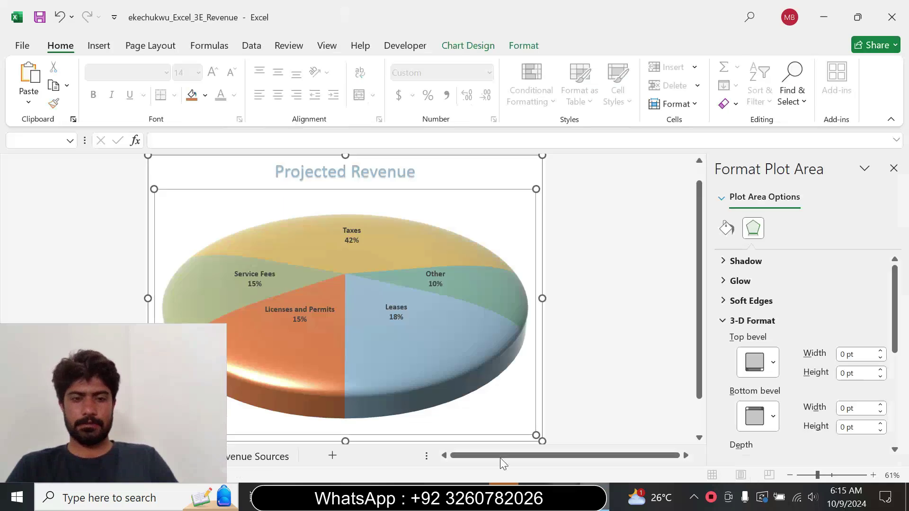
{"action": "left_click", "coordinate": [377, 246]}
{"action": "left_click", "coordinate": [377, 247]}
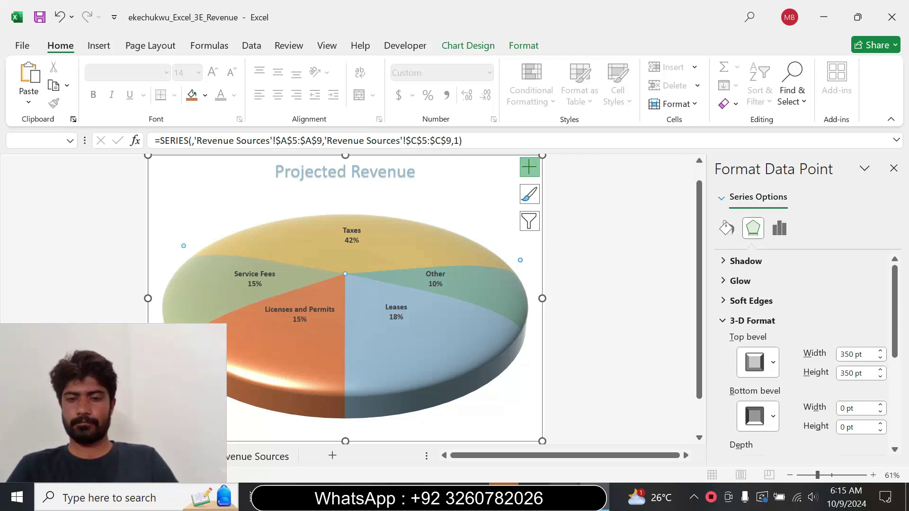
{"action": "left_click", "coordinate": [563, 497]}
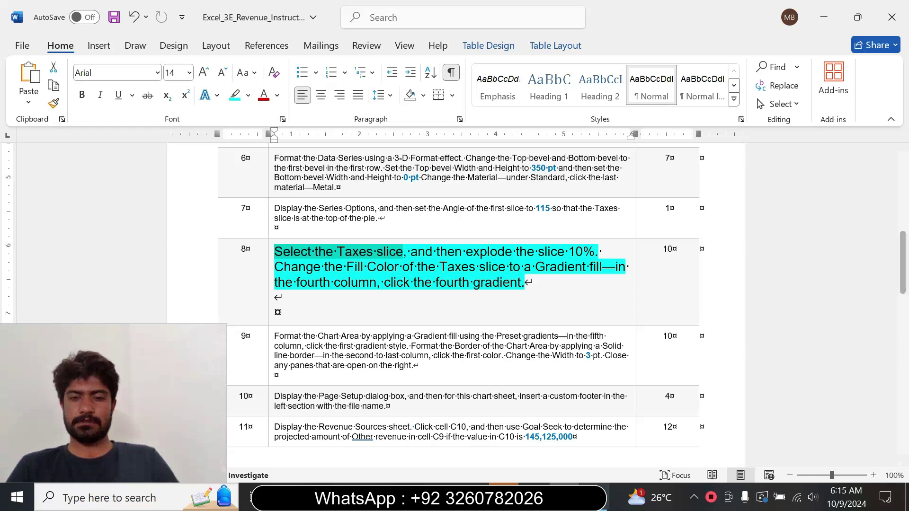
{"action": "left_click", "coordinate": [594, 497]}
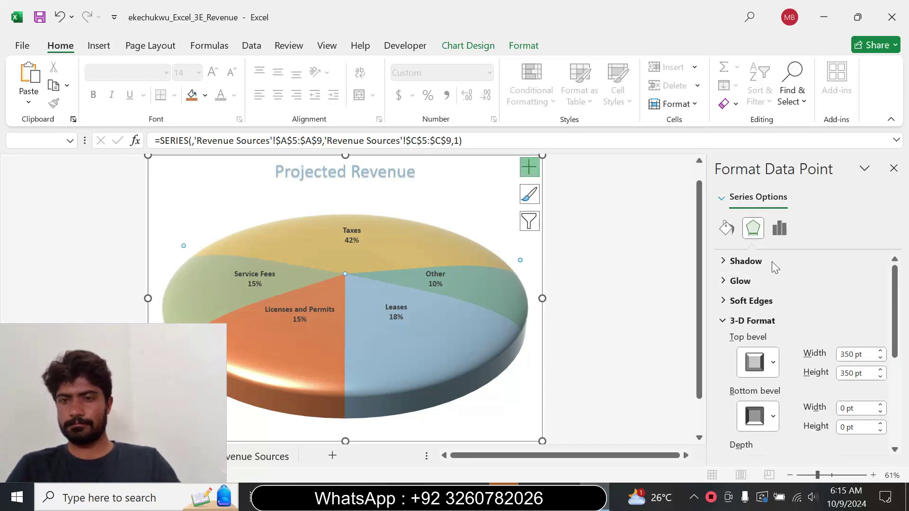
{"action": "left_click", "coordinate": [779, 229]}
{"action": "left_click", "coordinate": [846, 324]}
{"action": "key", "text": "BackSpace"}
{"action": "type", "text": "10"}
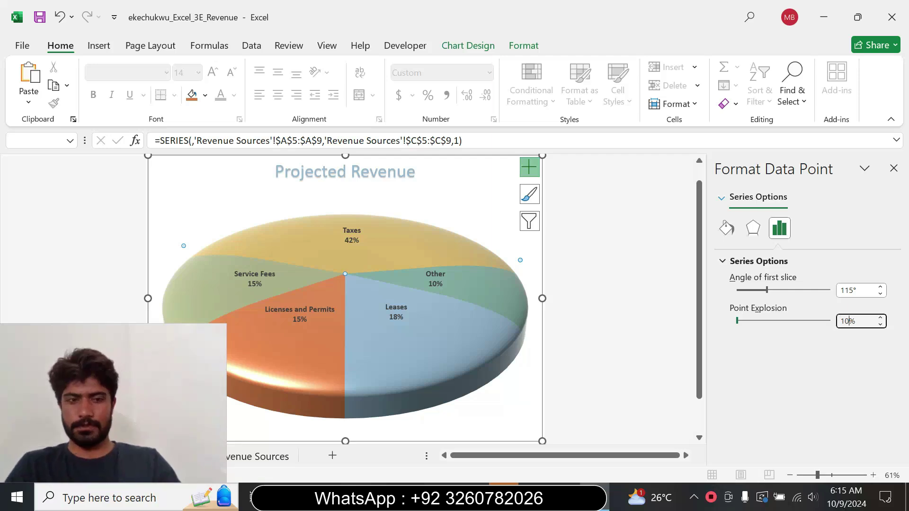
{"action": "left_click", "coordinate": [564, 497]}
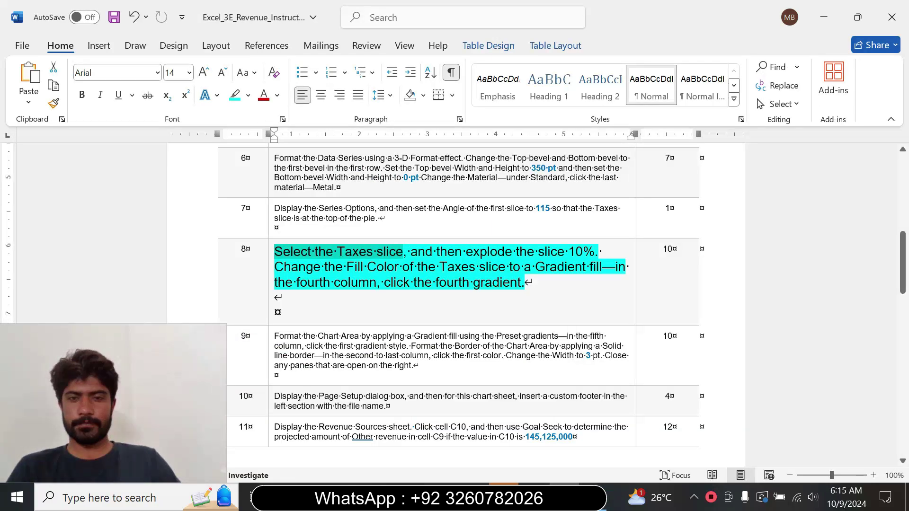
{"action": "left_click", "coordinate": [595, 497]}
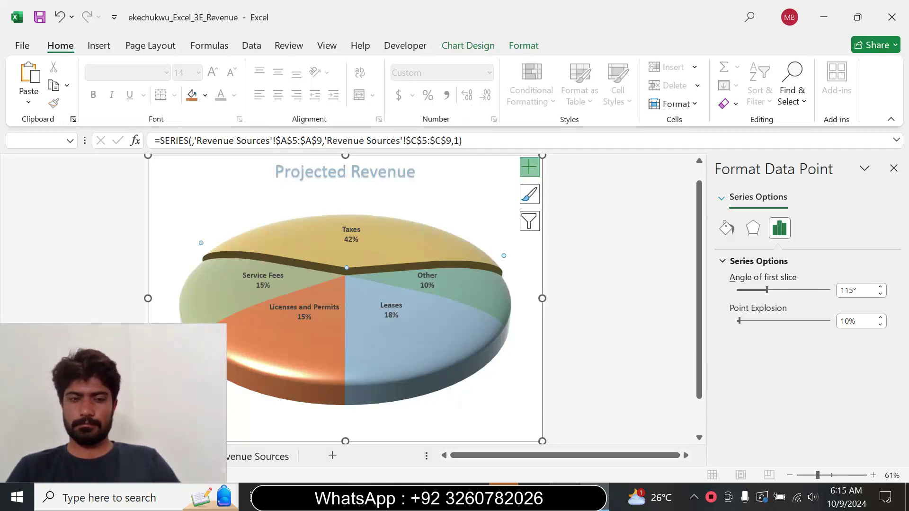
- Consult the step 8 instruction in Word and, in Excel, change the Taxes slice's fill type to Gradient fill
{"action": "left_click", "coordinate": [564, 498]}
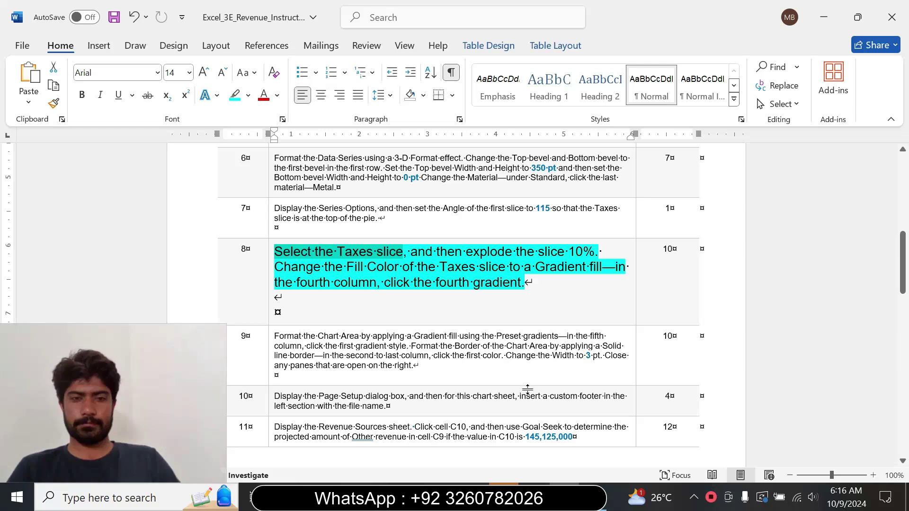
{"action": "mouse_move", "coordinate": [587, 500]}
{"action": "left_click", "coordinate": [582, 426]}
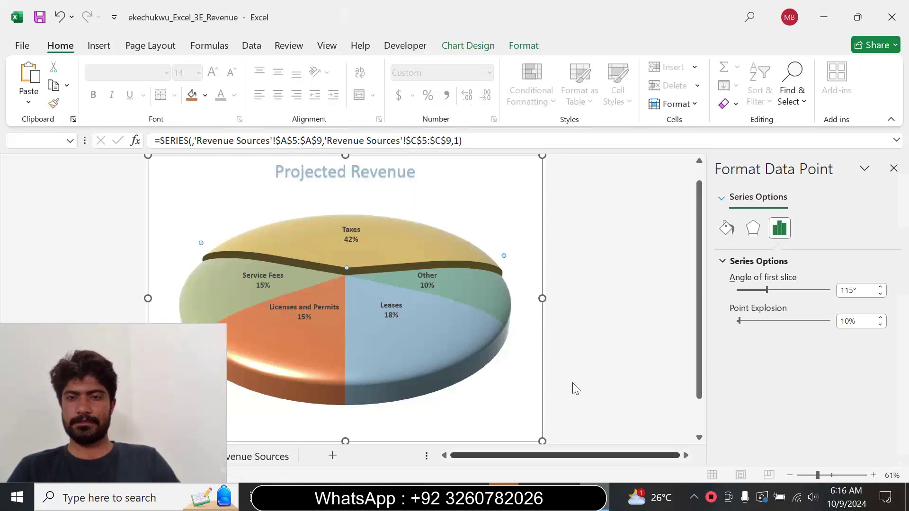
{"action": "left_click", "coordinate": [727, 229]}
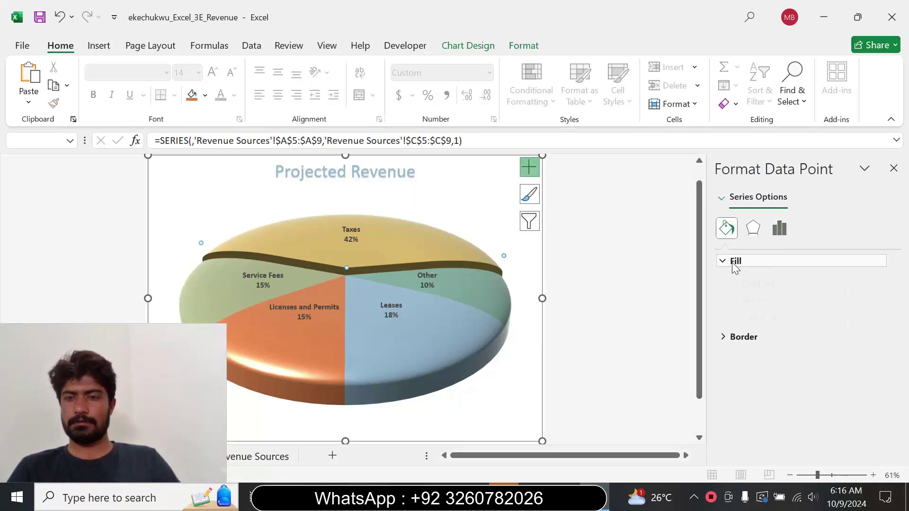
{"action": "left_click", "coordinate": [733, 262]}
{"action": "left_click", "coordinate": [735, 300]}
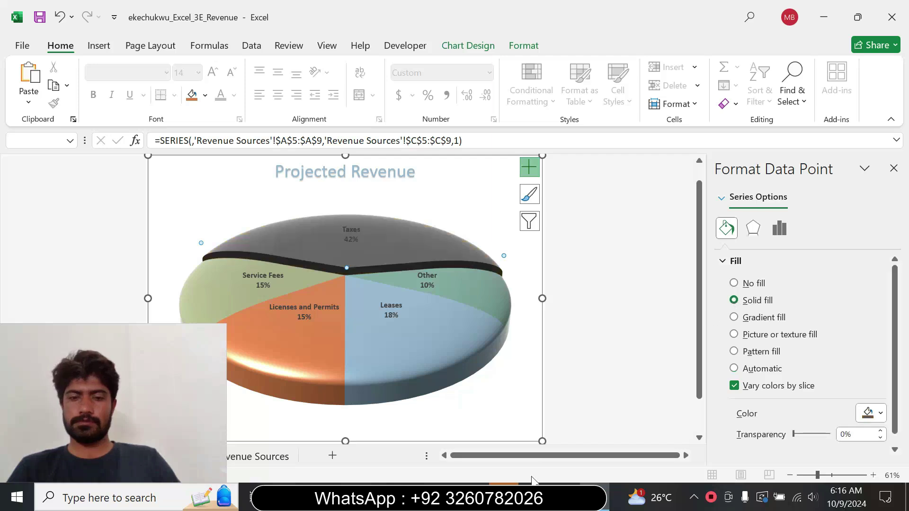
{"action": "left_click", "coordinate": [564, 497]}
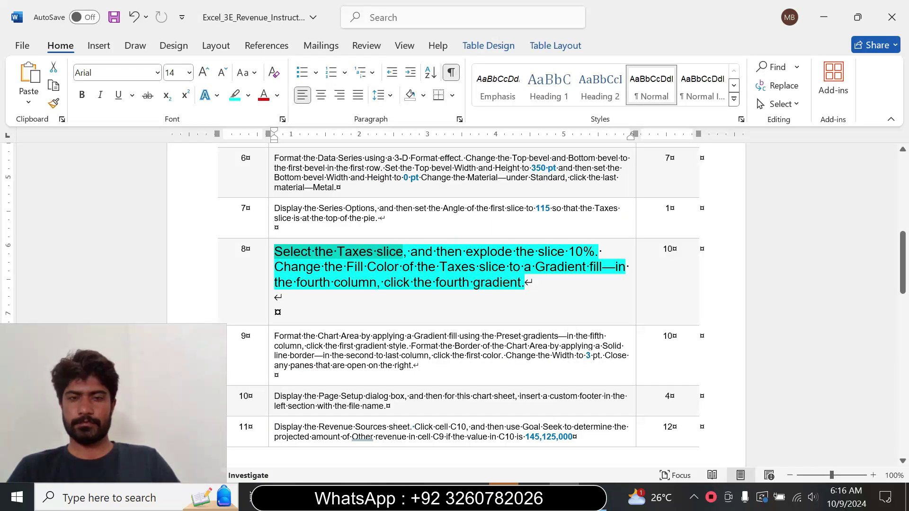
{"action": "left_click", "coordinate": [595, 498]}
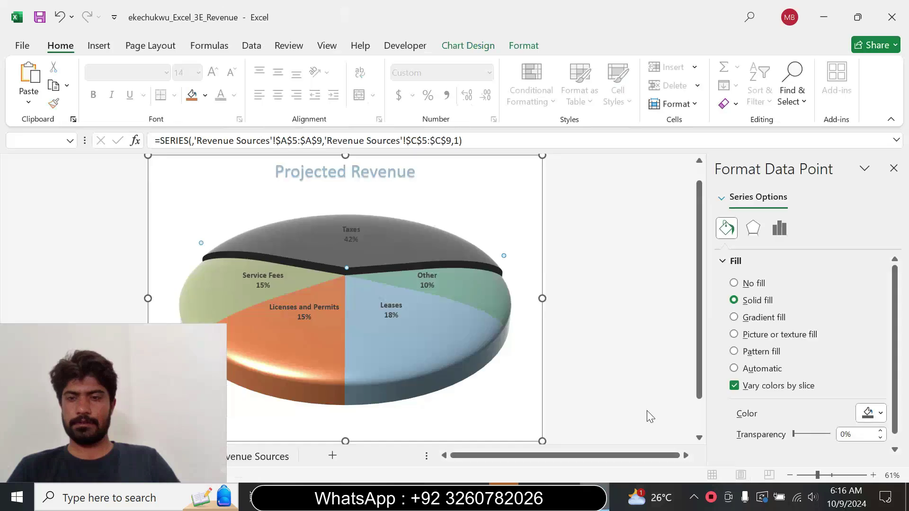
{"action": "left_click", "coordinate": [735, 318]}
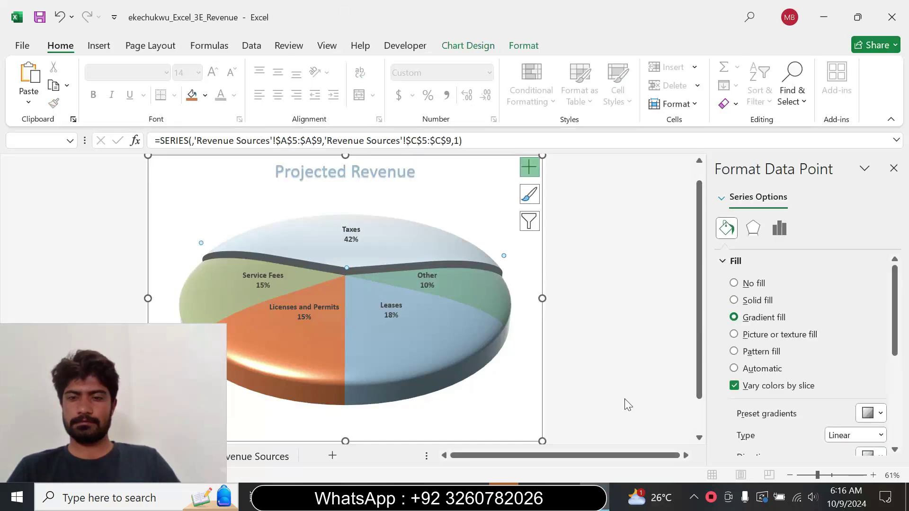
{"action": "left_click", "coordinate": [564, 498]}
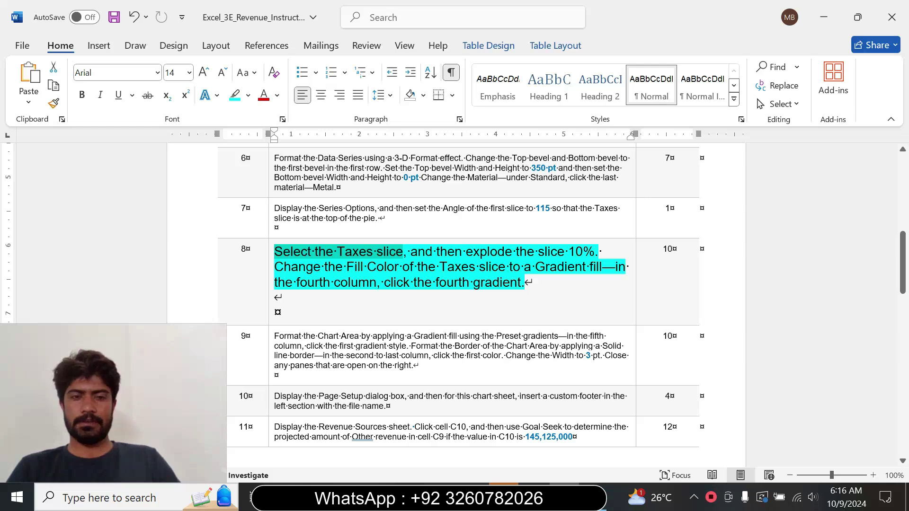
- Consult the end of step 8 in Word and, in Excel, apply the fourth preset gradient of the fourth column to the Taxes slice
{"action": "left_click_drag", "start_coordinate": [397, 283], "coordinate": [429, 284]}
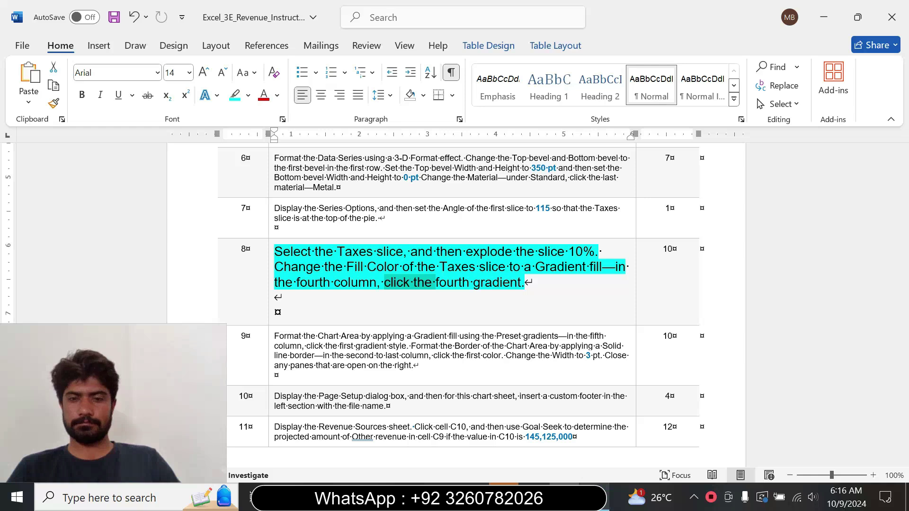
{"action": "key", "text": "alt+Tab"}
{"action": "left_click", "coordinate": [872, 414]}
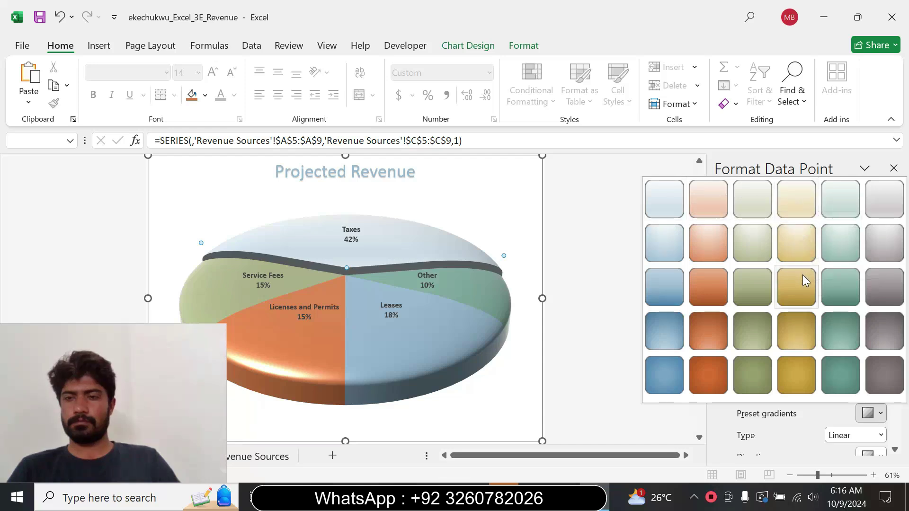
{"action": "left_click", "coordinate": [795, 337]}
- Switch to Word, reset the step 8 instruction text to font size 9, and remove its highlight
{"action": "key", "text": "alt+Tab"}
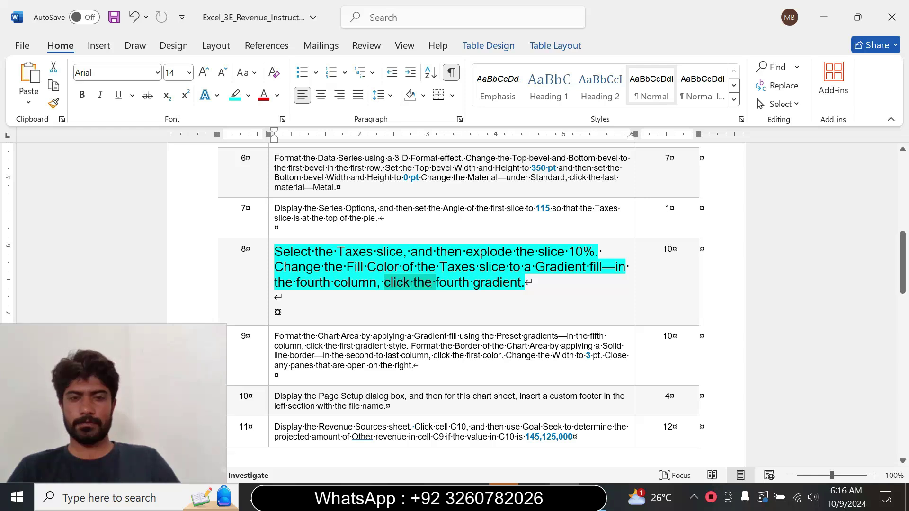
{"action": "left_click", "coordinate": [270, 305]}
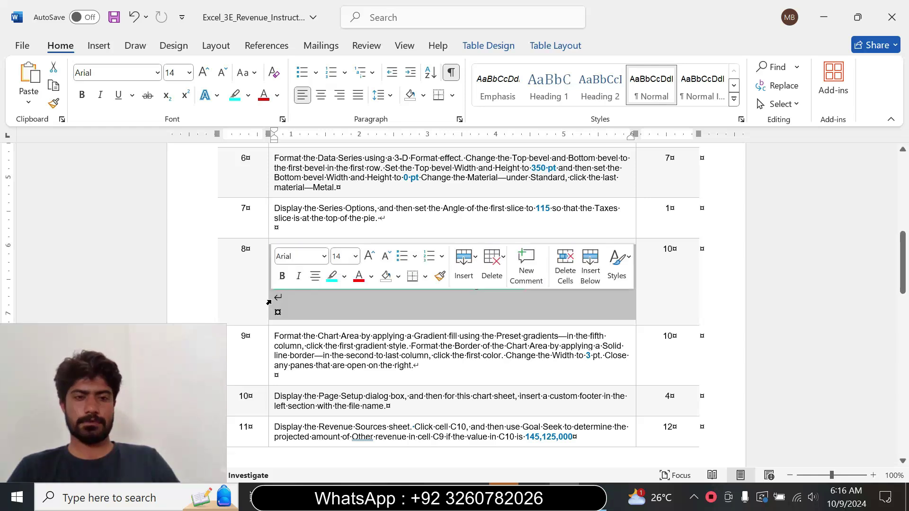
{"action": "left_click", "coordinate": [355, 256]}
{"action": "left_click", "coordinate": [346, 17]}
{"action": "key", "text": "ctrl+z"}
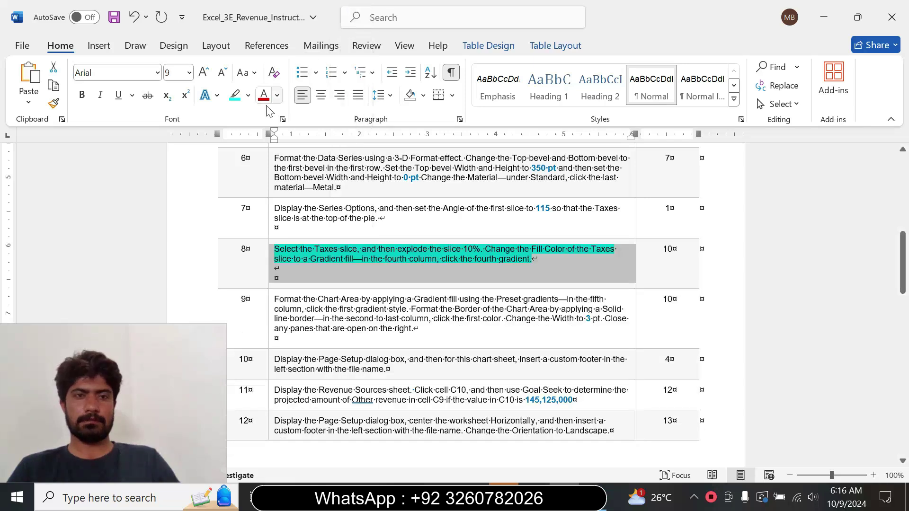
{"action": "left_click", "coordinate": [249, 95]}
{"action": "left_click", "coordinate": [263, 211]}
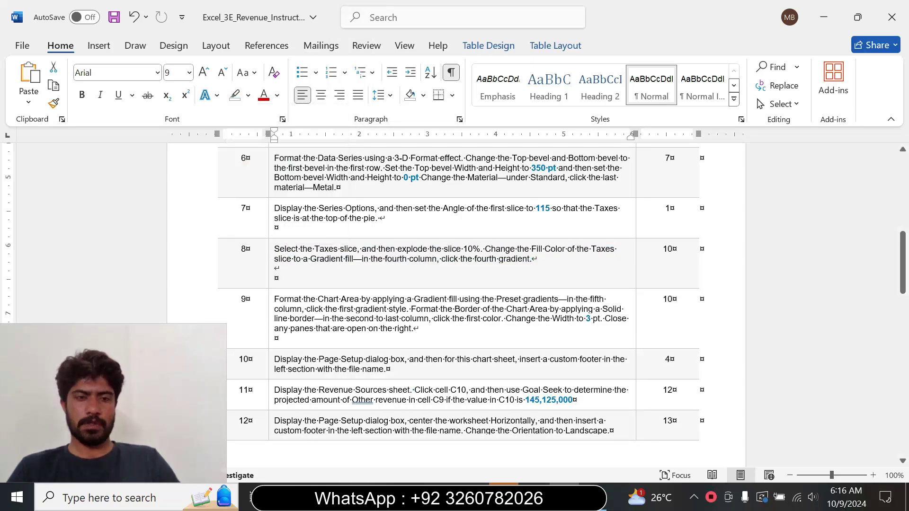
- Enlarge the step 9 instruction text to font size 14 and highlight it in yellow
{"action": "mouse_move", "coordinate": [903, 256]}
{"action": "left_mouse_down"}
{"action": "mouse_move", "coordinate": [904, 324]}
{"action": "mouse_move", "coordinate": [907, 268]}
{"action": "left_mouse_up"}
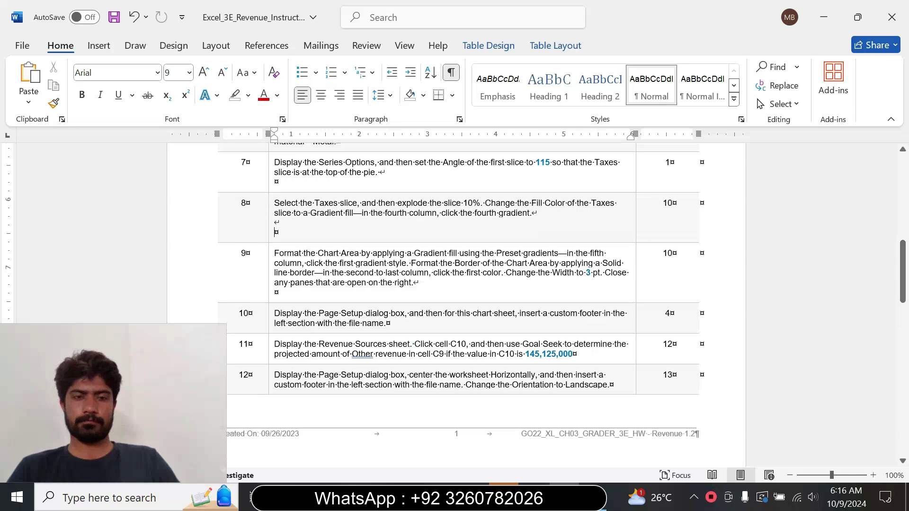
{"action": "left_click", "coordinate": [269, 296]}
{"action": "left_click", "coordinate": [356, 250]}
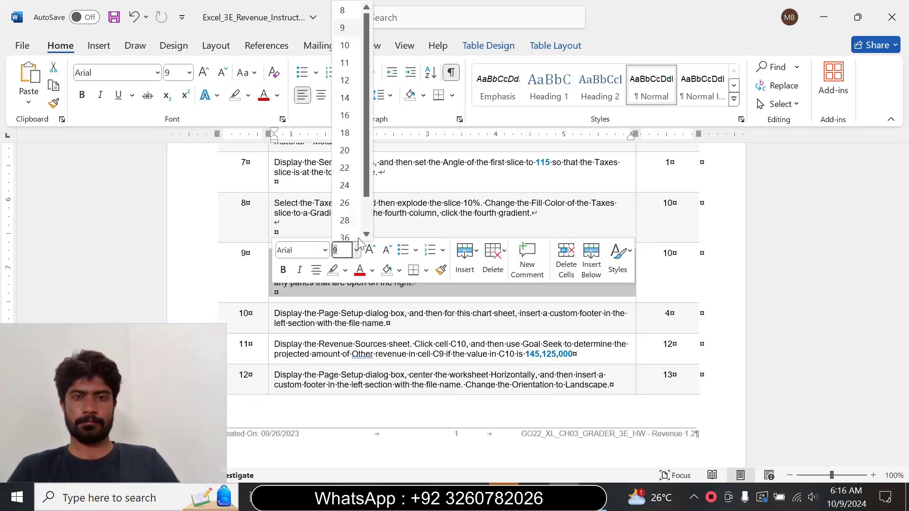
{"action": "left_click", "coordinate": [351, 97]}
{"action": "left_click", "coordinate": [248, 95]}
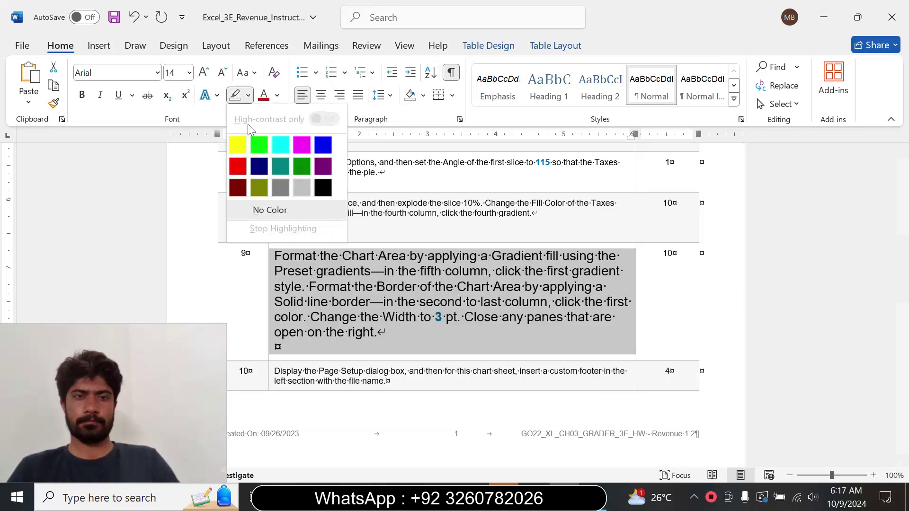
{"action": "left_click", "coordinate": [238, 145]}
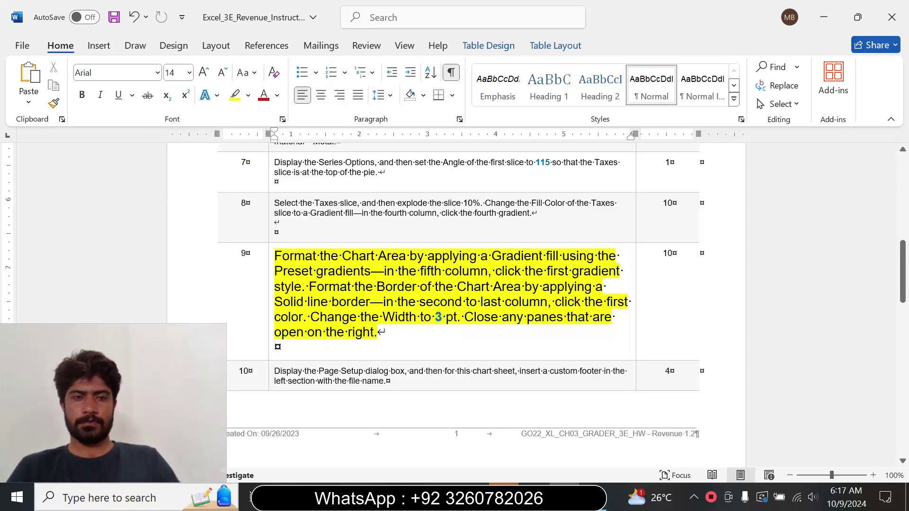
- Change the highlight of the step 9 text from its beginning through "3 pt." to turquoise
{"action": "left_click_drag", "start_coordinate": [274, 256], "coordinate": [461, 317]}
{"action": "left_click", "coordinate": [534, 292]}
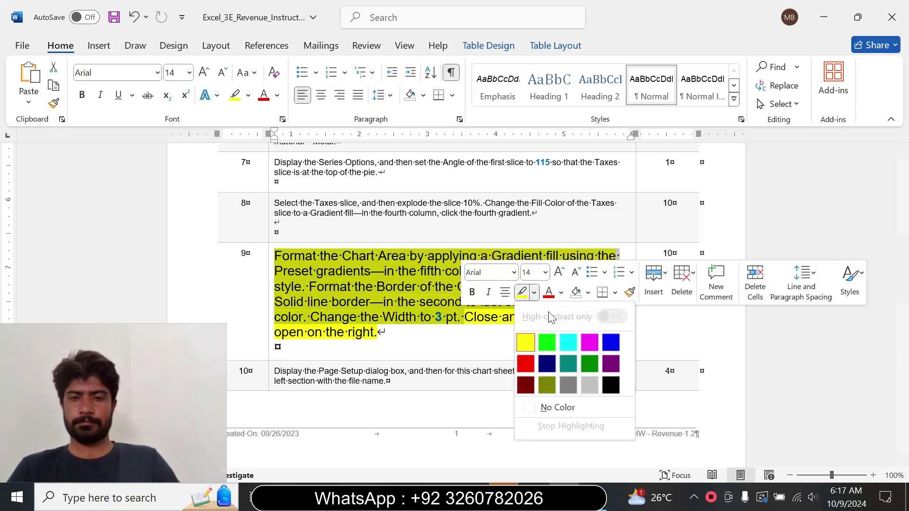
{"action": "left_click", "coordinate": [569, 343]}
{"action": "left_click", "coordinate": [275, 232]}
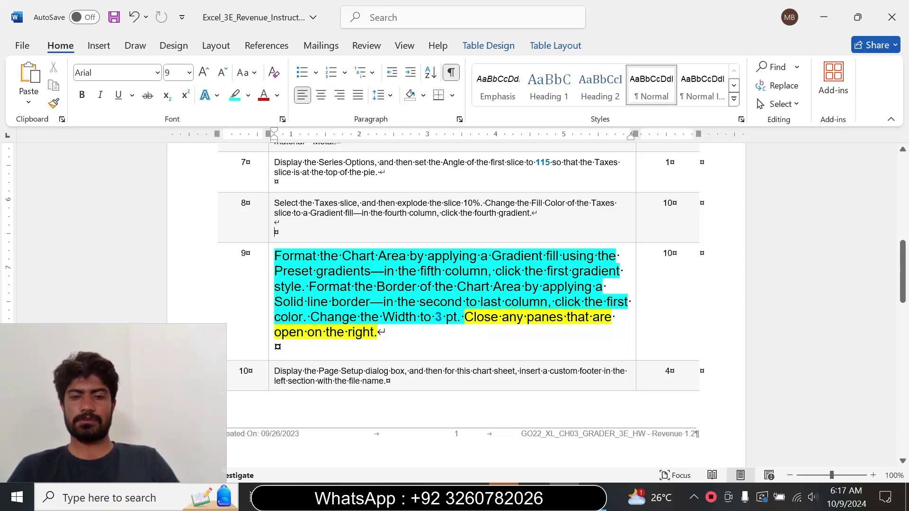
- Consult step 9 in Word and, in Excel, select the Chart Area and set its fill type to Gradient fill
{"action": "left_click_drag", "start_coordinate": [276, 257], "coordinate": [406, 256]}
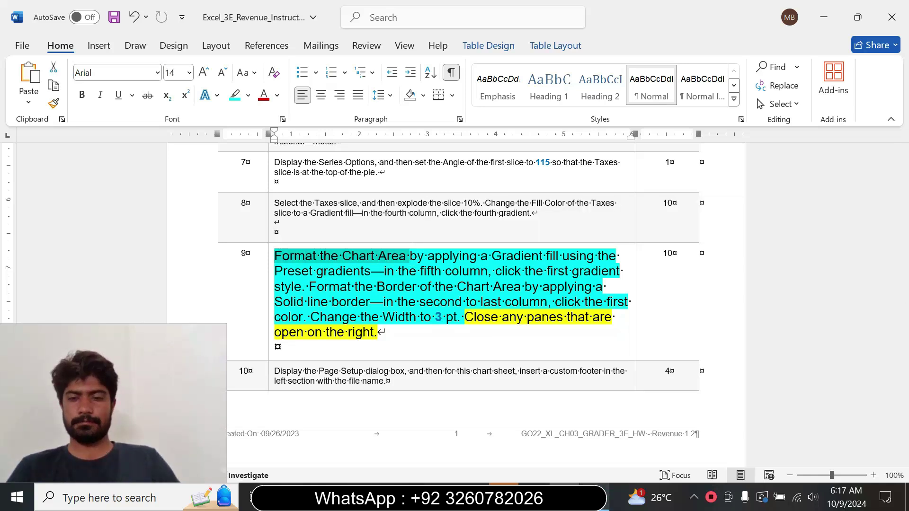
{"action": "key", "text": "alt+Tab"}
{"action": "left_click", "coordinate": [503, 196]}
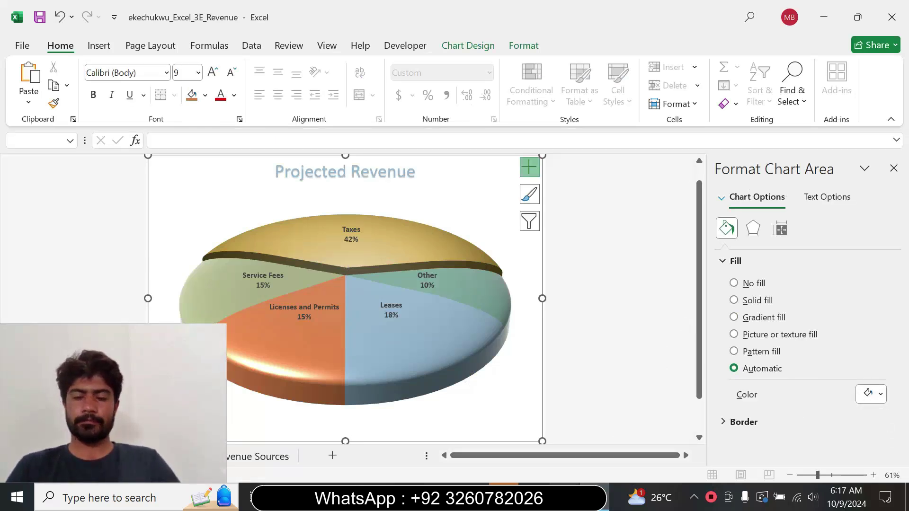
{"action": "key", "text": "alt+Tab"}
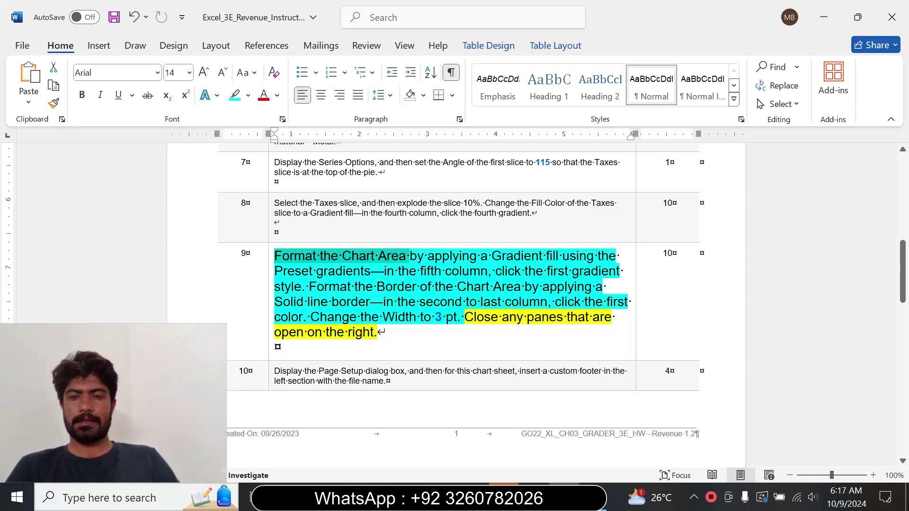
{"action": "key", "text": "alt+Tab"}
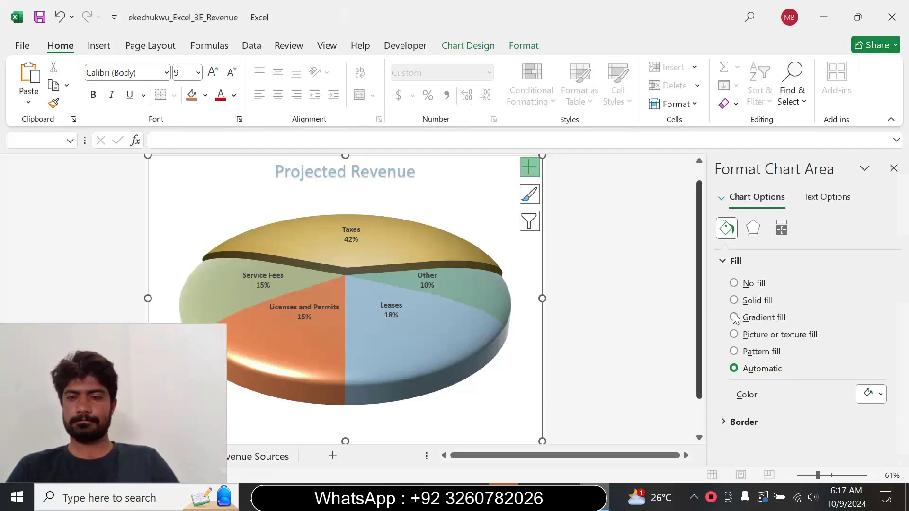
{"action": "left_click", "coordinate": [736, 319]}
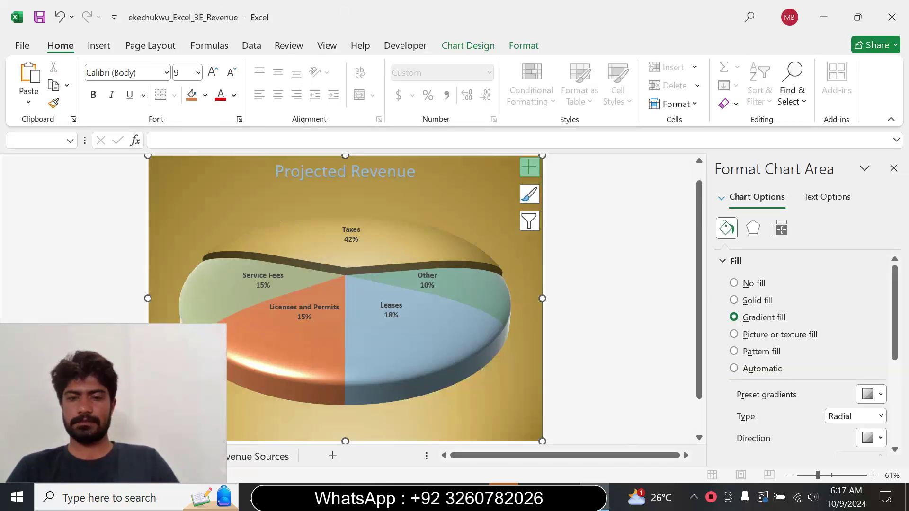
- Check the gradient instruction in Word and, in Excel, apply the first preset gradient of the fifth column to the Chart Area
{"action": "key", "text": "alt+Tab"}
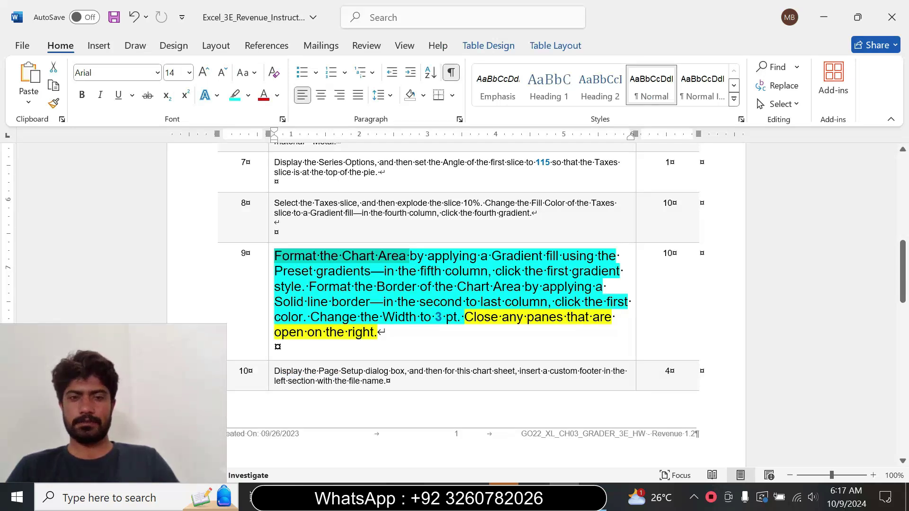
{"action": "left_click_drag", "start_coordinate": [398, 271], "coordinate": [573, 271]}
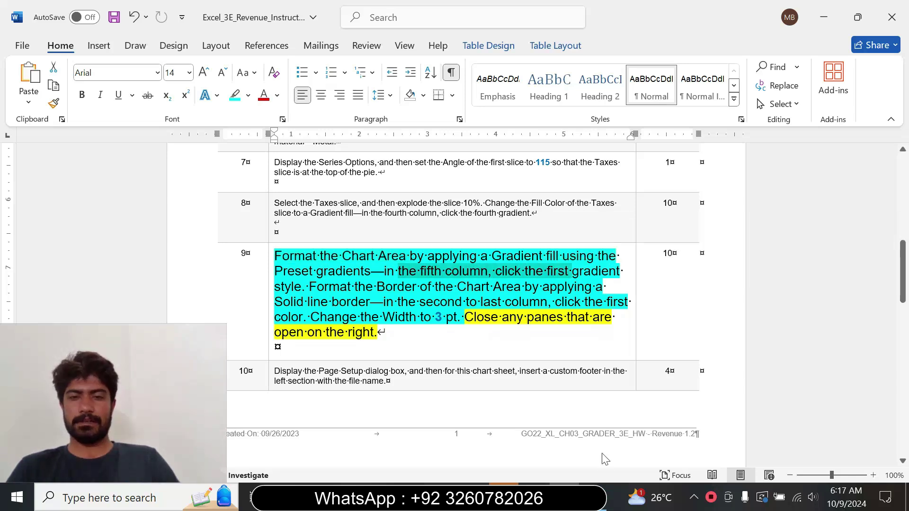
{"action": "key", "text": "alt+Tab"}
{"action": "left_click", "coordinate": [878, 397]}
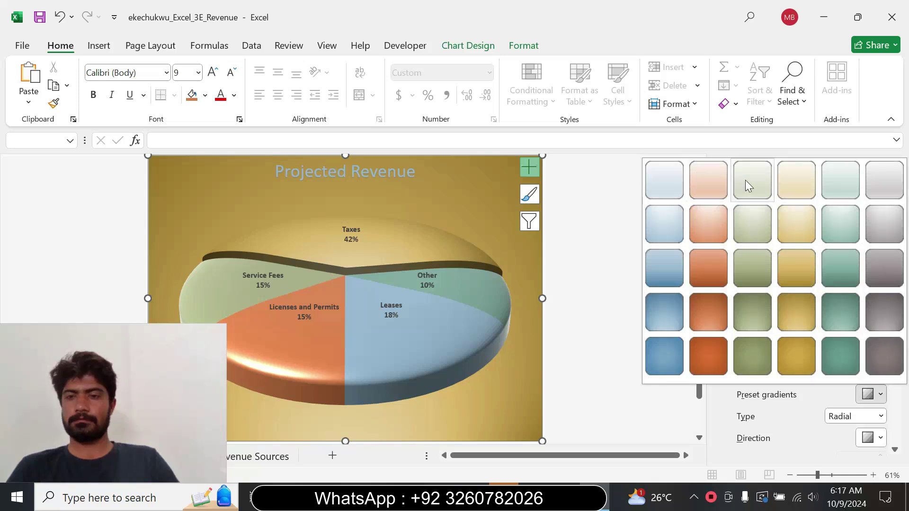
{"action": "left_click", "coordinate": [830, 181]}
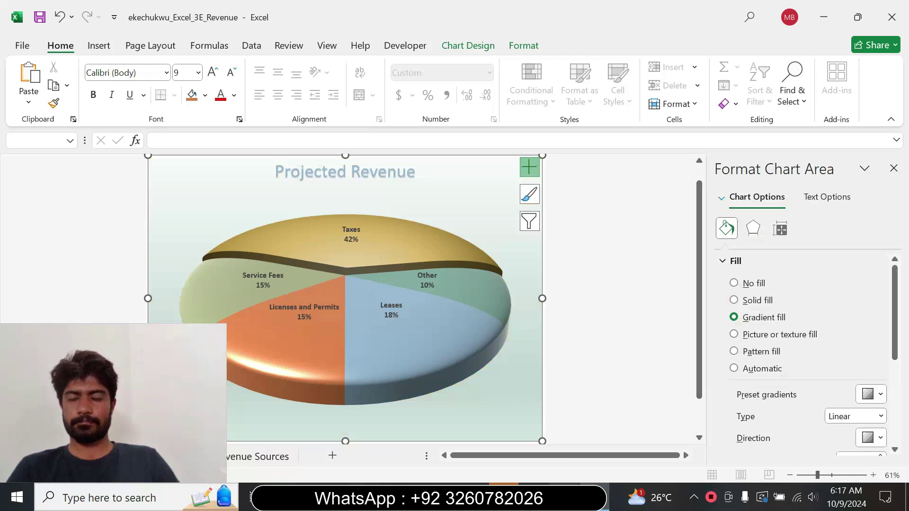
- Consult the border instruction in Word and, in Excel, set the Chart Area's border to Solid line
{"action": "left_click", "coordinate": [565, 497]}
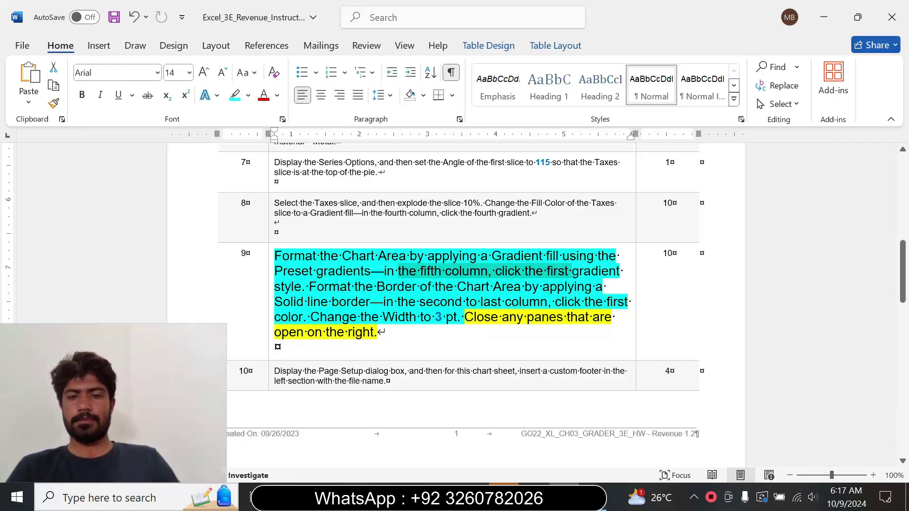
{"action": "left_click", "coordinate": [594, 497]}
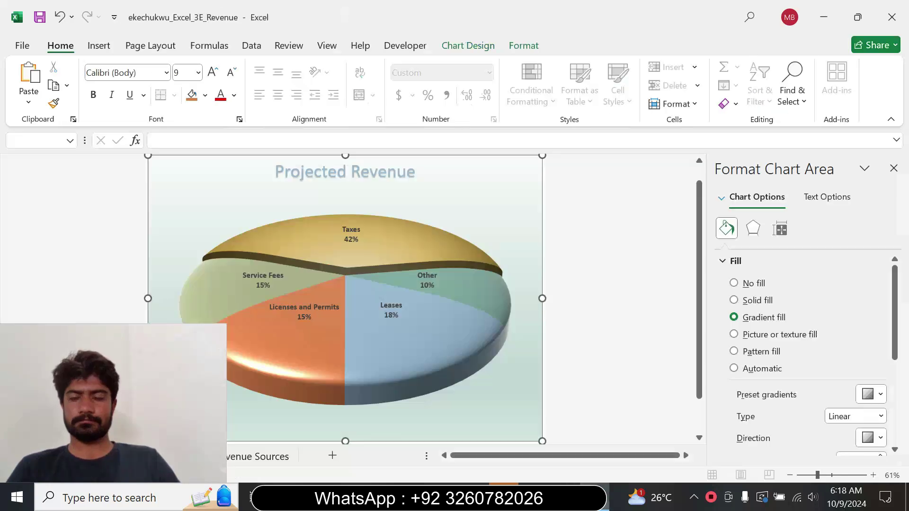
{"action": "left_click", "coordinate": [723, 262]}
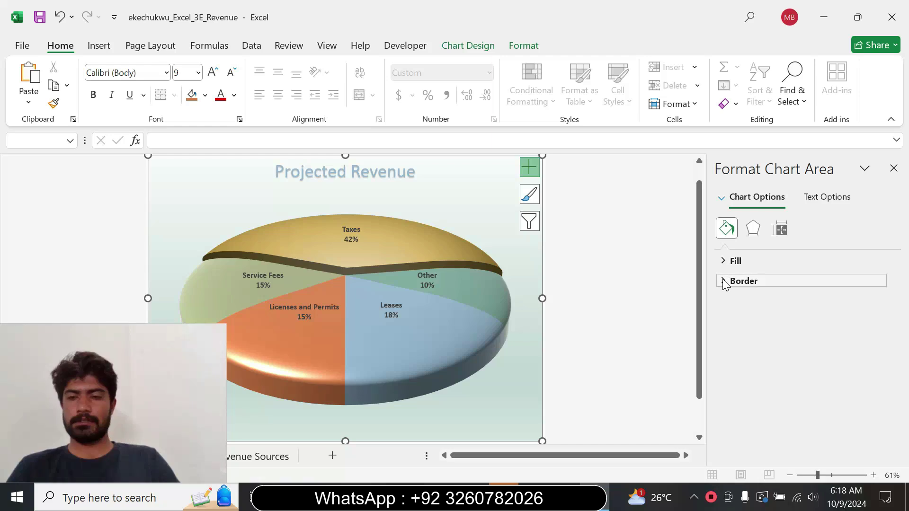
{"action": "left_click", "coordinate": [724, 282]}
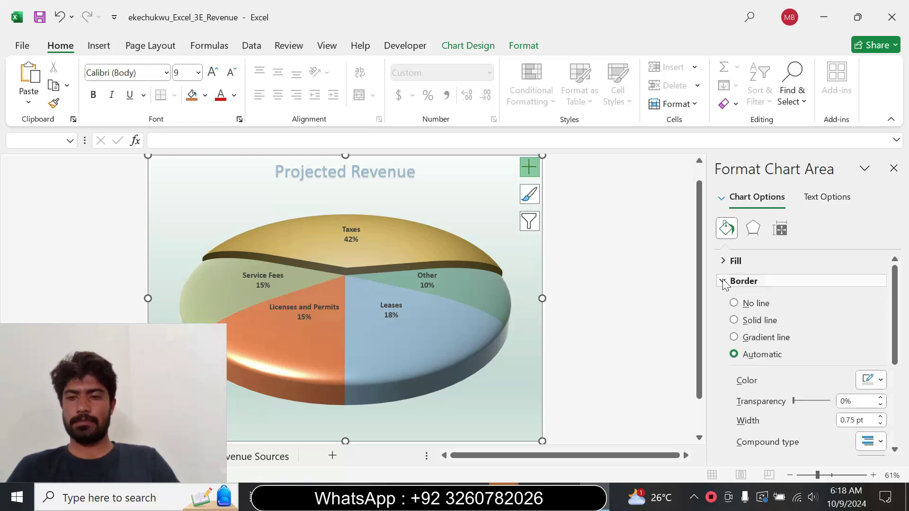
{"action": "left_click", "coordinate": [734, 322]}
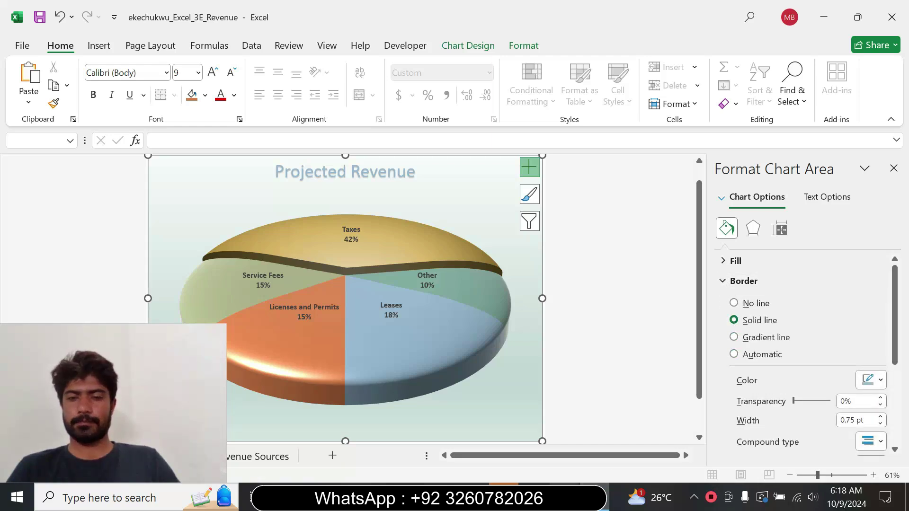
- Check the border color instruction in Word and, in Excel, apply the first theme color of the second to last column to the Chart Area border
{"action": "left_click", "coordinate": [566, 498]}
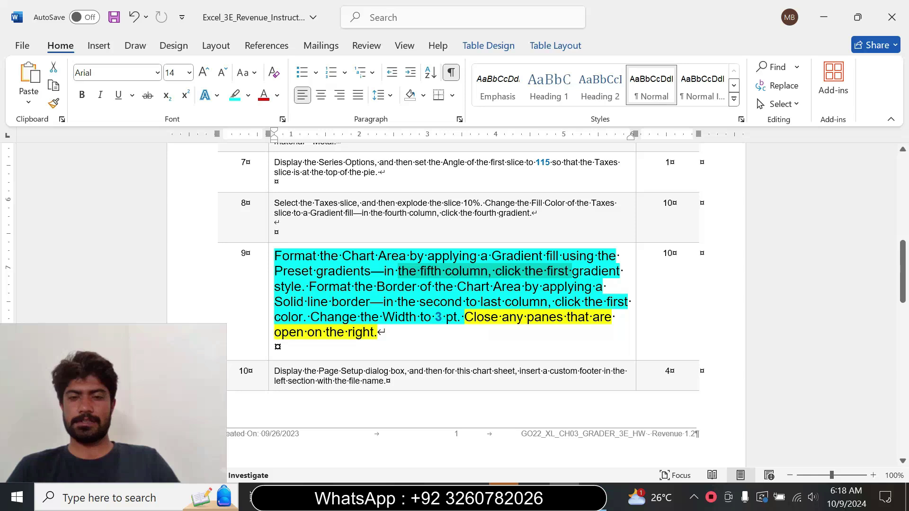
{"action": "left_click_drag", "start_coordinate": [420, 302], "coordinate": [505, 302]}
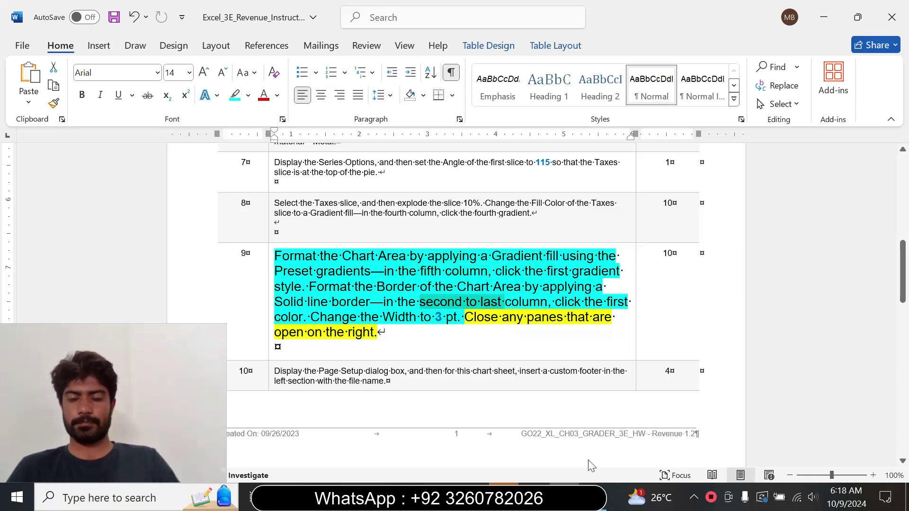
{"action": "left_click", "coordinate": [595, 498]}
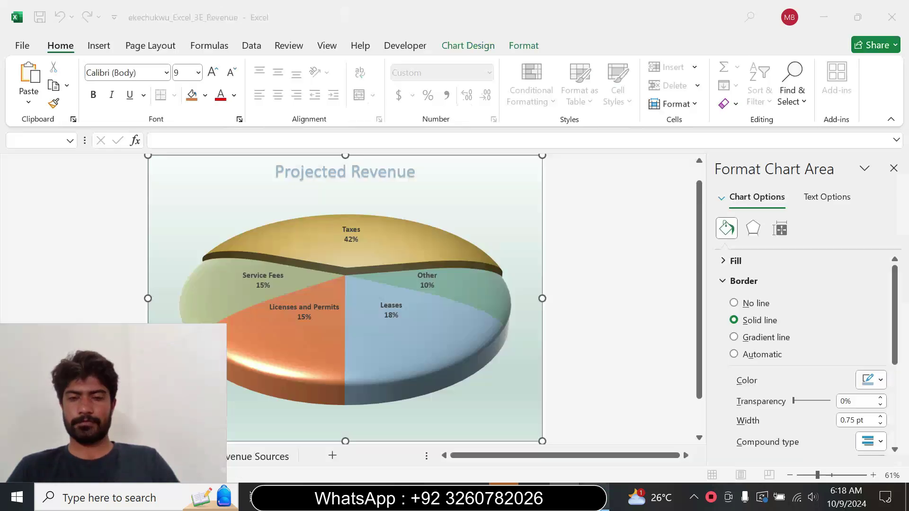
{"action": "left_click", "coordinate": [880, 379]}
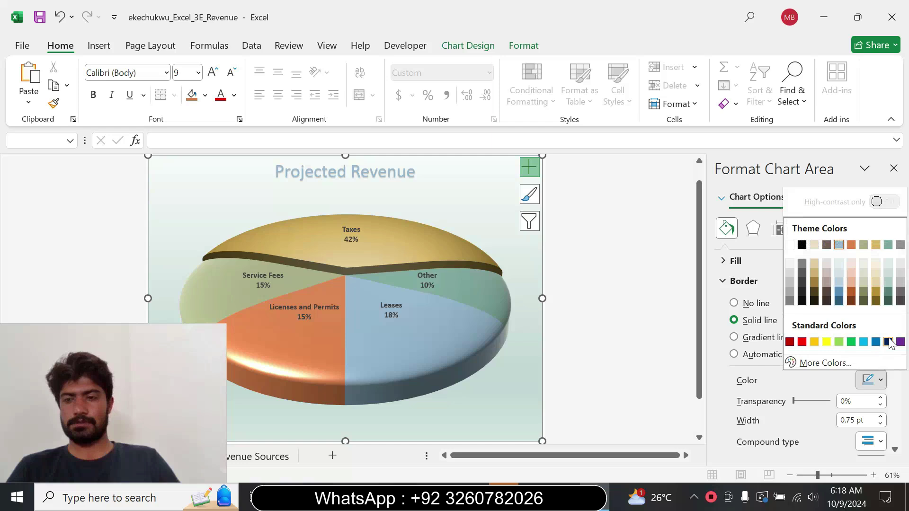
{"action": "left_click", "coordinate": [889, 249]}
- Consult the width instruction in Word and, in Excel, set the Chart Area border's width to 3 pt
{"action": "left_click", "coordinate": [595, 498]}
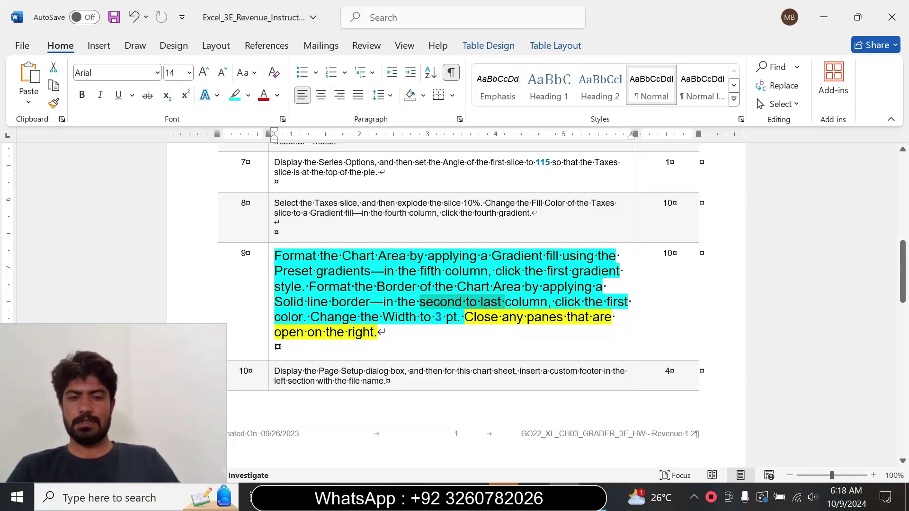
{"action": "left_click_drag", "start_coordinate": [383, 318], "coordinate": [346, 332]}
{"action": "left_click", "coordinate": [595, 498]}
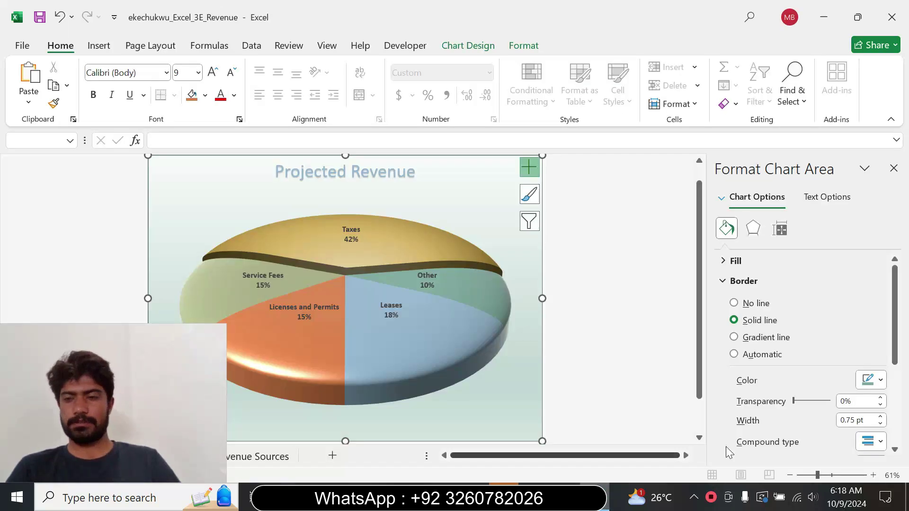
{"action": "left_click", "coordinate": [851, 419]}
{"action": "left_click_drag", "start_coordinate": [858, 421], "coordinate": [805, 422]}
{"action": "type", "text": "3"}
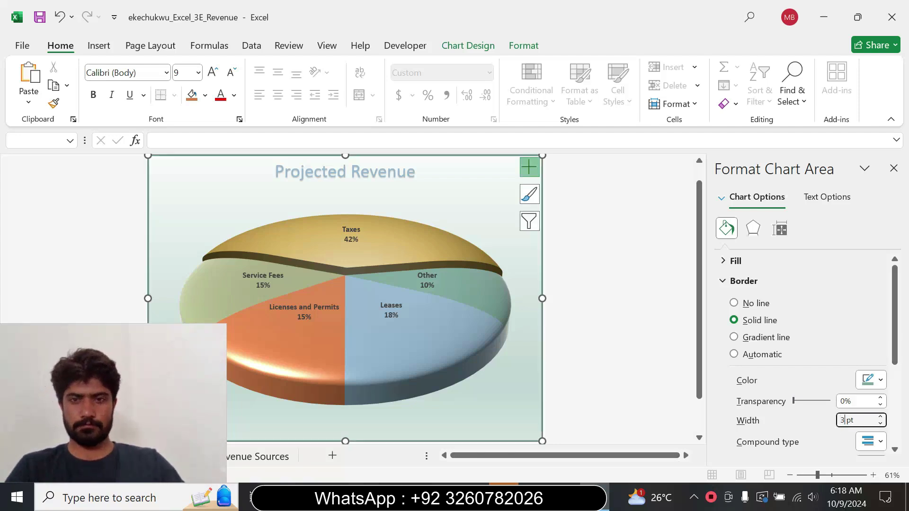
{"action": "left_click", "coordinate": [615, 331]}
- Highlight the step 9 sentence about closing panes in turquoise in Word and, in Excel, close the formatting pane
{"action": "left_click", "coordinate": [596, 497]}
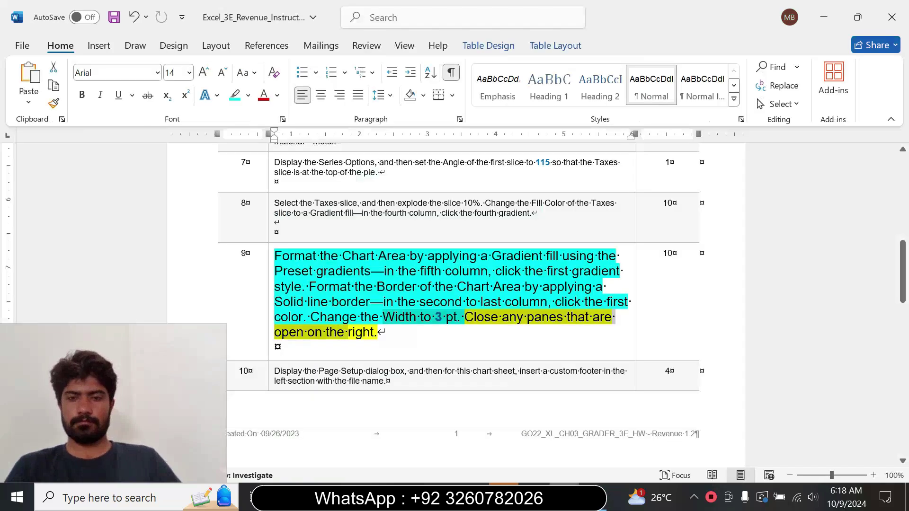
{"action": "left_click", "coordinate": [409, 347]}
{"action": "left_click_drag", "start_coordinate": [465, 318], "coordinate": [398, 338]}
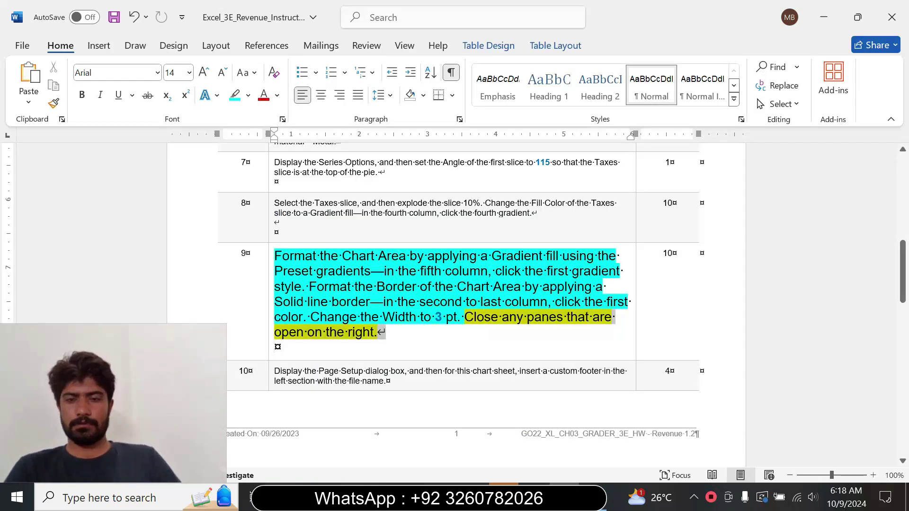
{"action": "left_click", "coordinate": [571, 311]}
{"action": "left_click", "coordinate": [378, 332]}
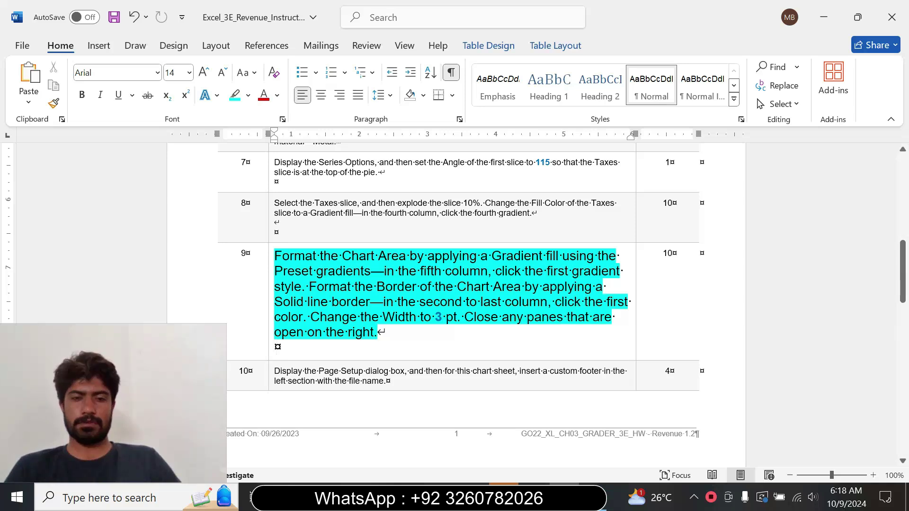
{"action": "left_click", "coordinate": [595, 498]}
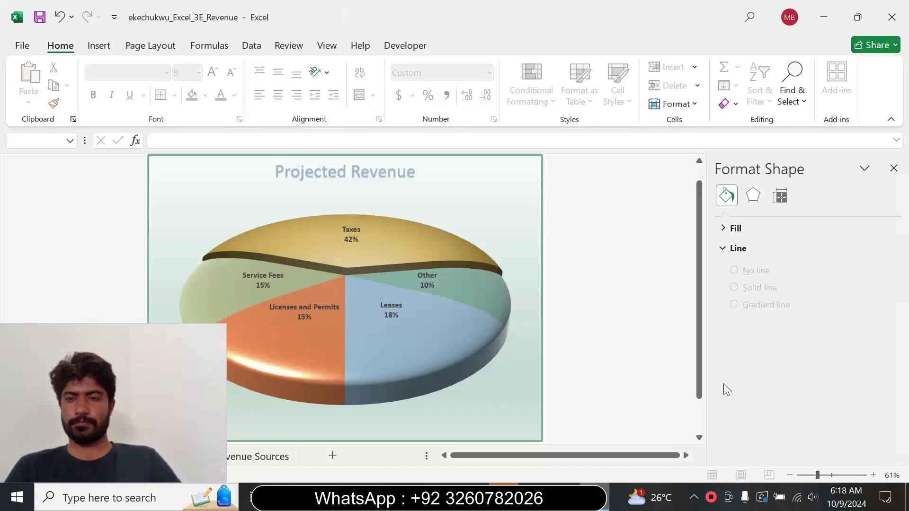
{"action": "left_click", "coordinate": [893, 169]}
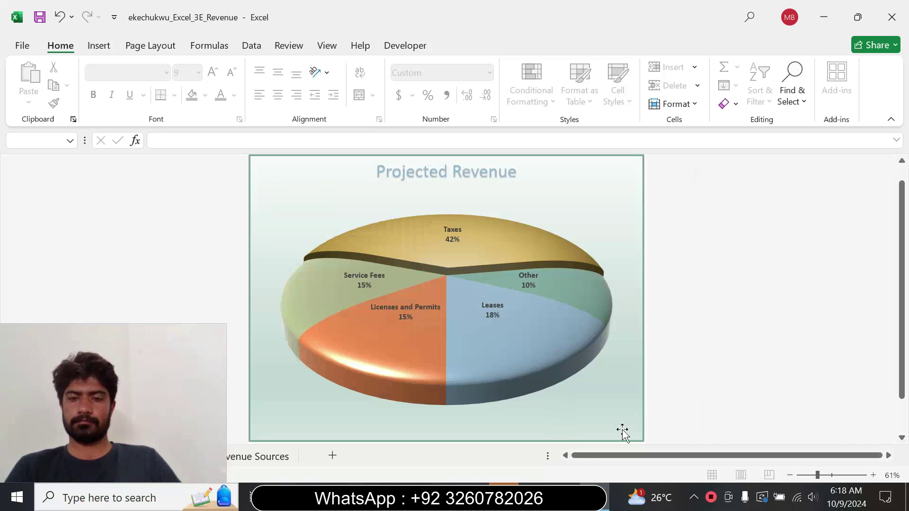
- Switch to Word, set the step 9 instruction text back to size 9, and remove its highlight
{"action": "left_click", "coordinate": [564, 498]}
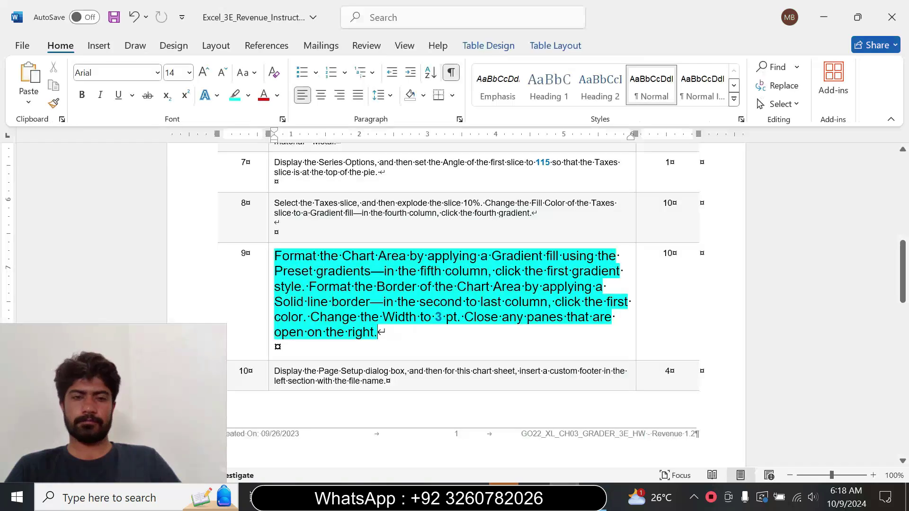
{"action": "left_click", "coordinate": [270, 325]}
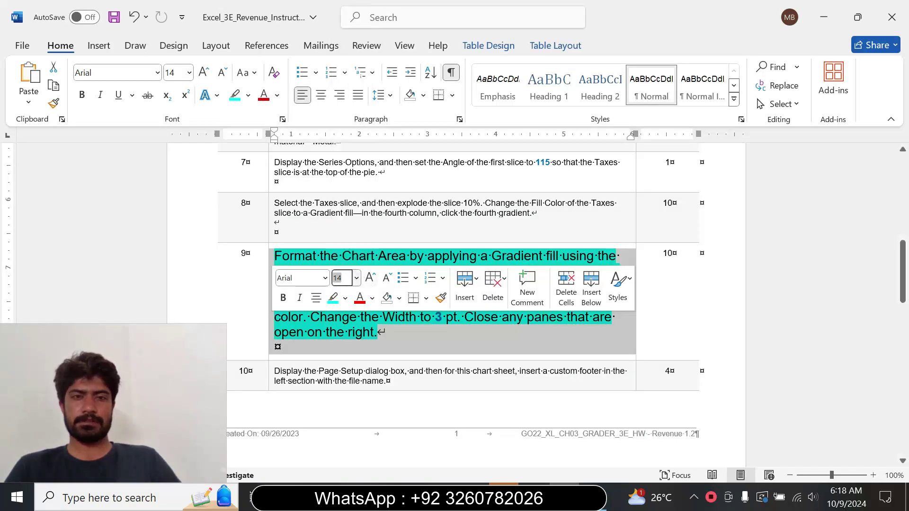
{"action": "left_click", "coordinate": [356, 278]}
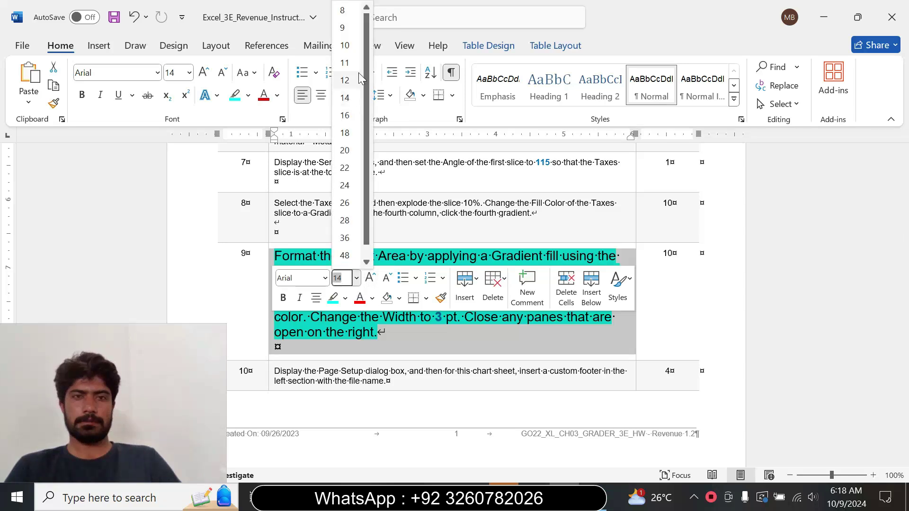
{"action": "left_click", "coordinate": [344, 29]}
{"action": "left_click", "coordinate": [248, 95]}
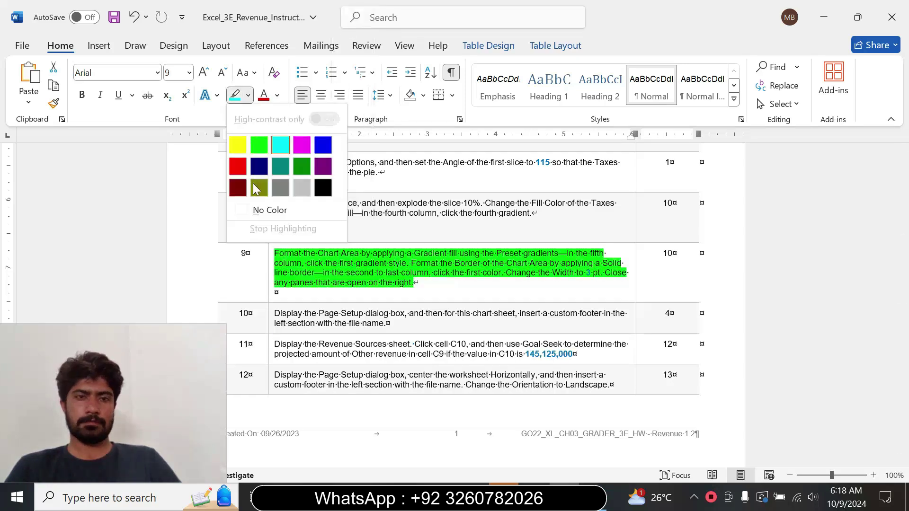
{"action": "left_click", "coordinate": [258, 210]}
- Set the step 10 instruction text to size 14 and highlight it in yellow
{"action": "left_click_drag", "start_coordinate": [906, 283], "coordinate": [905, 296]}
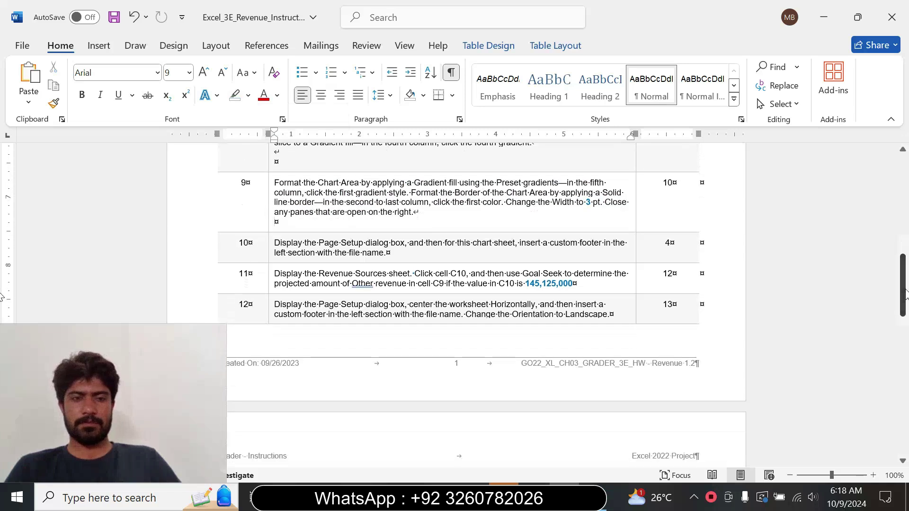
{"action": "left_click", "coordinate": [267, 260]}
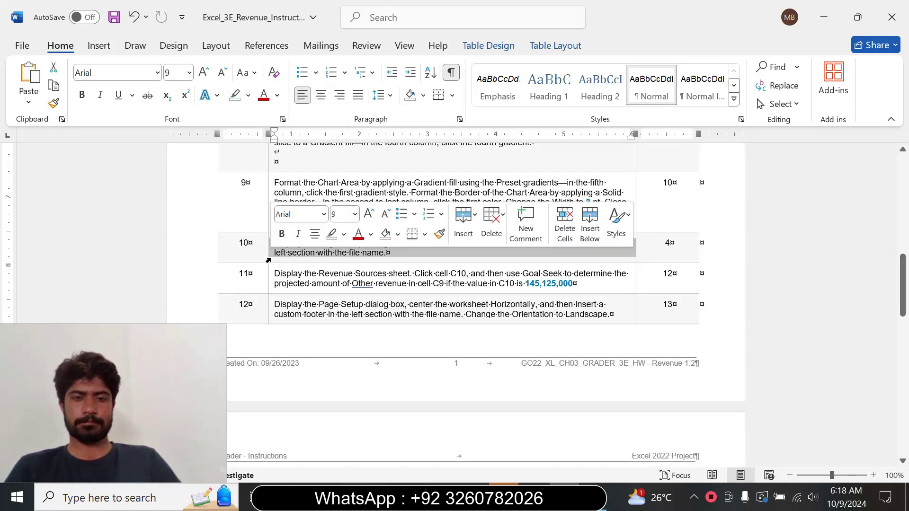
{"action": "left_click", "coordinate": [355, 214]}
{"action": "left_click", "coordinate": [344, 320]}
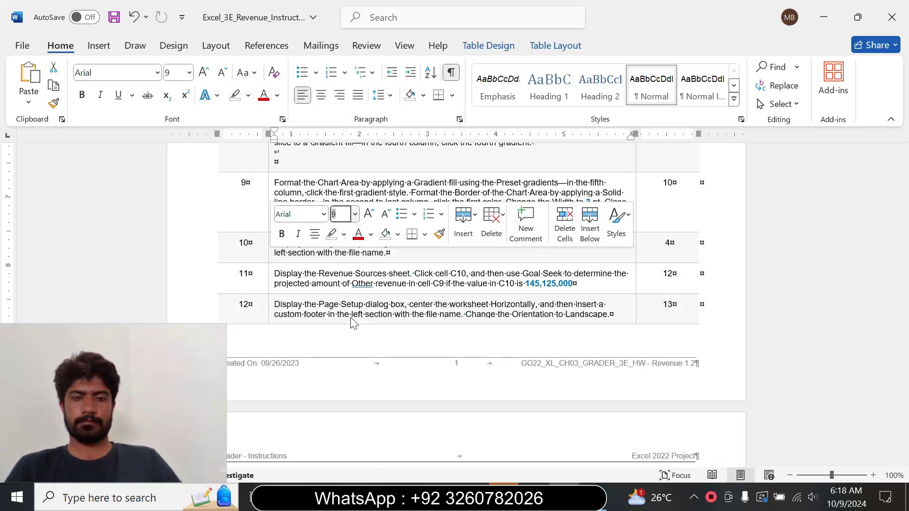
{"action": "left_click", "coordinate": [344, 234]}
{"action": "left_click", "coordinate": [335, 284]}
{"action": "left_click", "coordinate": [334, 281]}
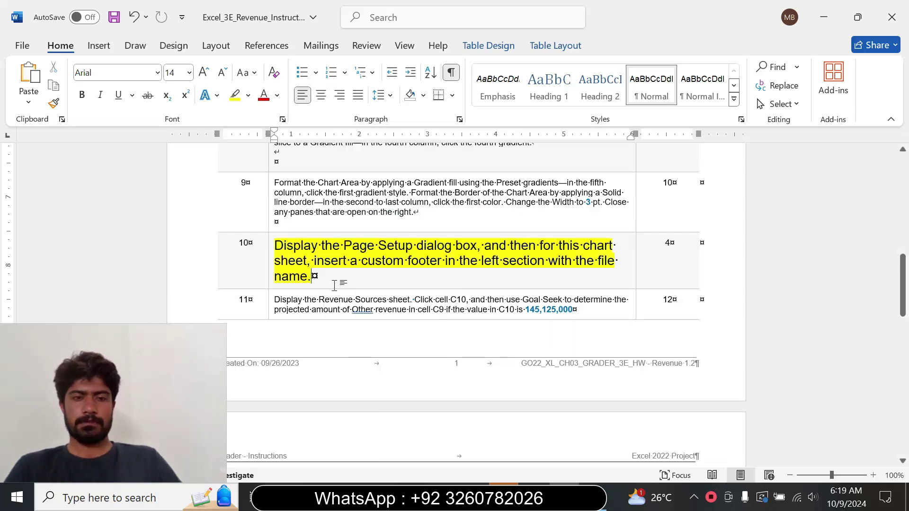
- Change the highlight of the step 10 instruction text to turquoise
{"action": "left_click_drag", "start_coordinate": [274, 246], "coordinate": [313, 277]}
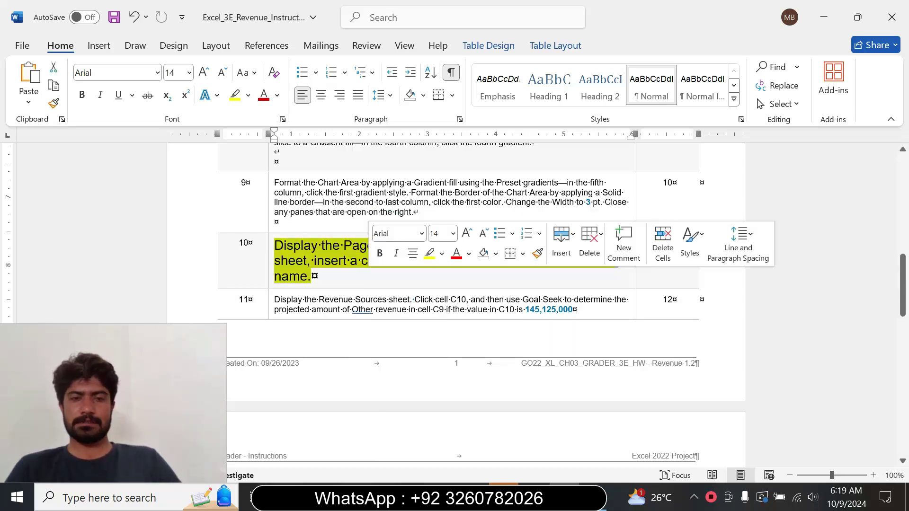
{"action": "left_click", "coordinate": [442, 255]}
{"action": "left_click", "coordinate": [476, 303]}
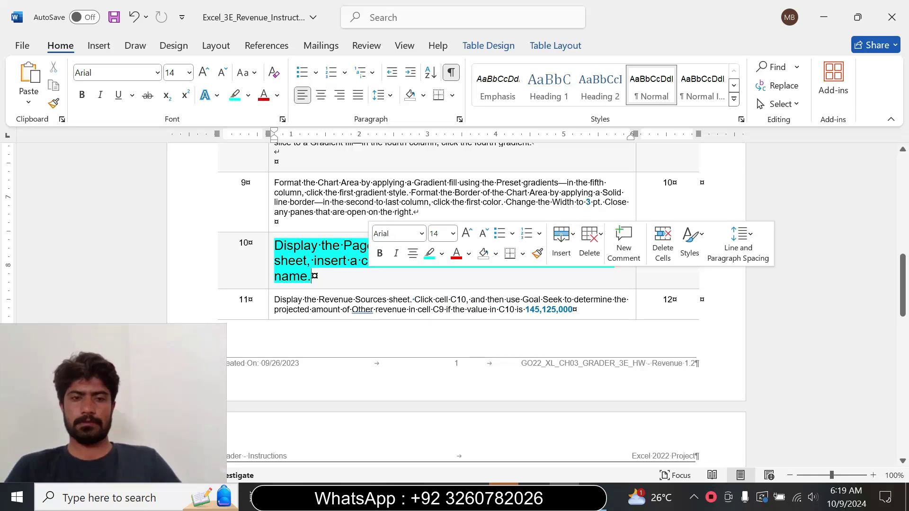
{"action": "left_click", "coordinate": [308, 260]}
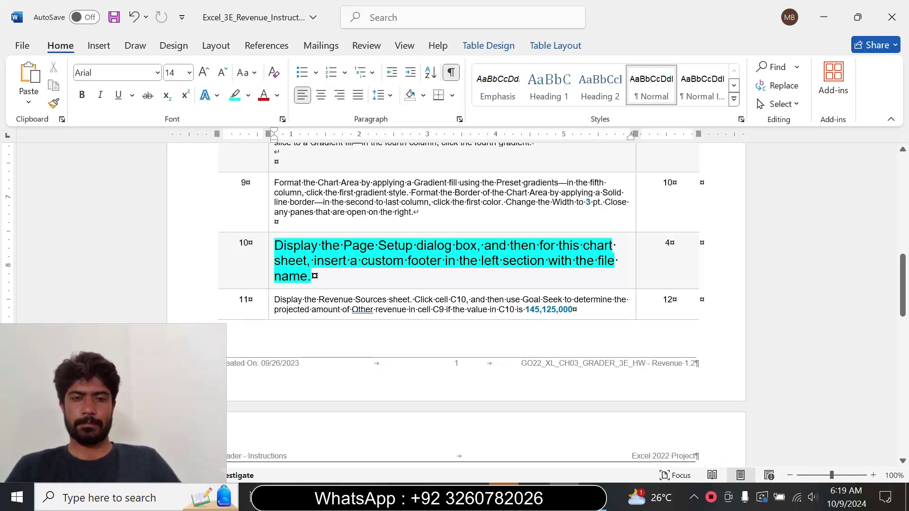
- Consult the step 10 instruction in Word and, in Excel, open the Page Setup dialog for the chart sheet
{"action": "left_click_drag", "start_coordinate": [324, 246], "coordinate": [430, 261]}
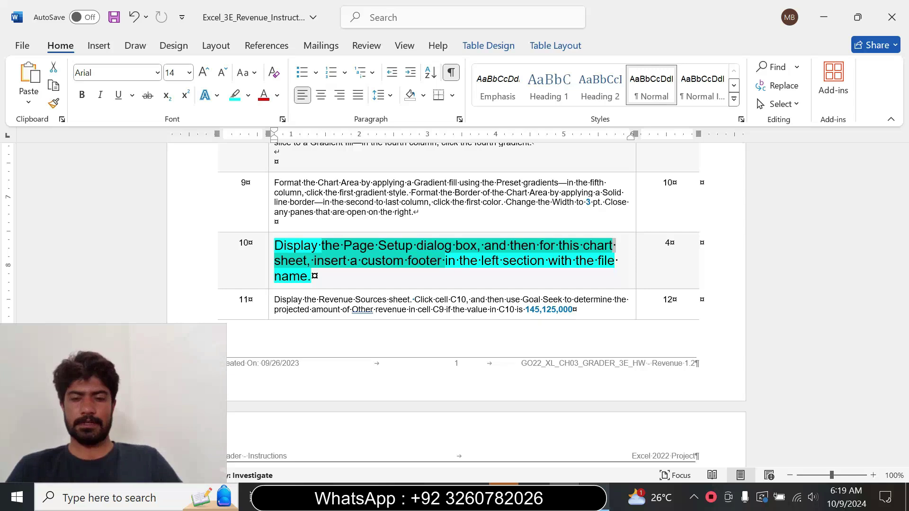
{"action": "mouse_move", "coordinate": [563, 497]}
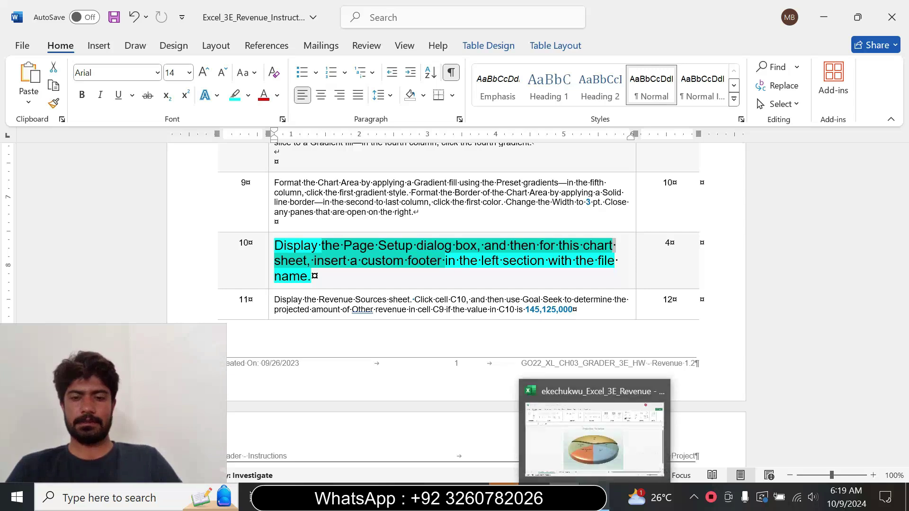
{"action": "left_click", "coordinate": [586, 459]}
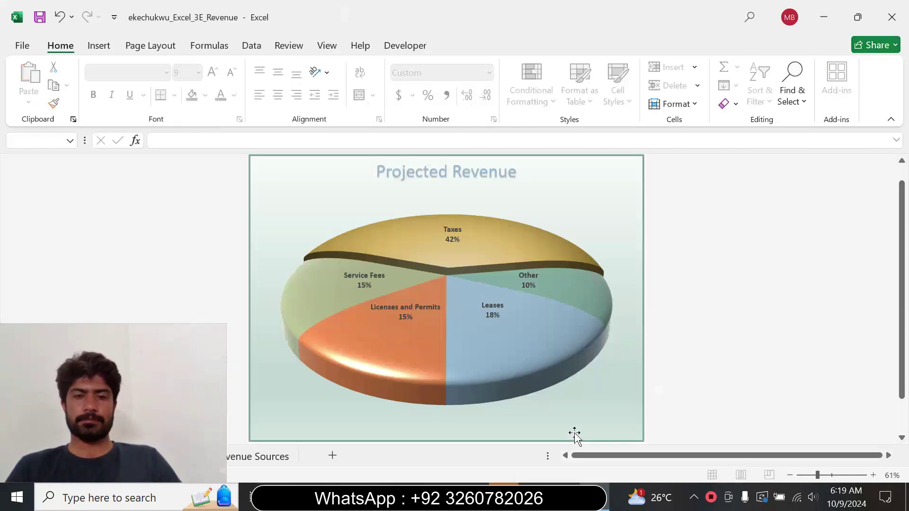
{"action": "left_click", "coordinate": [154, 45]}
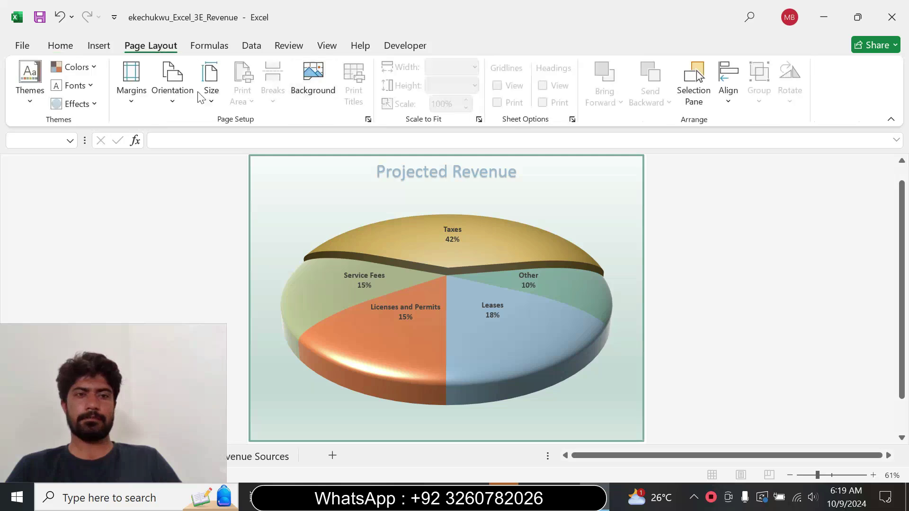
{"action": "left_click", "coordinate": [368, 120]}
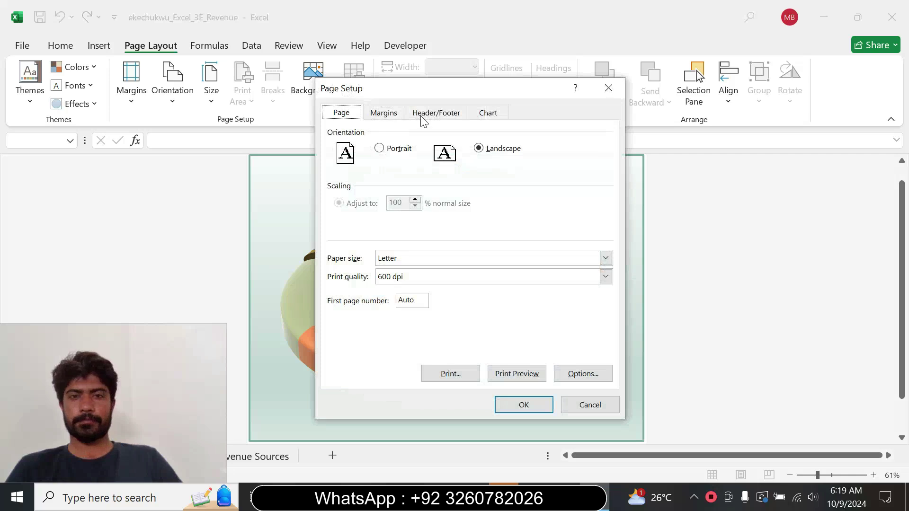
{"action": "key", "text": "alt+Tab"}
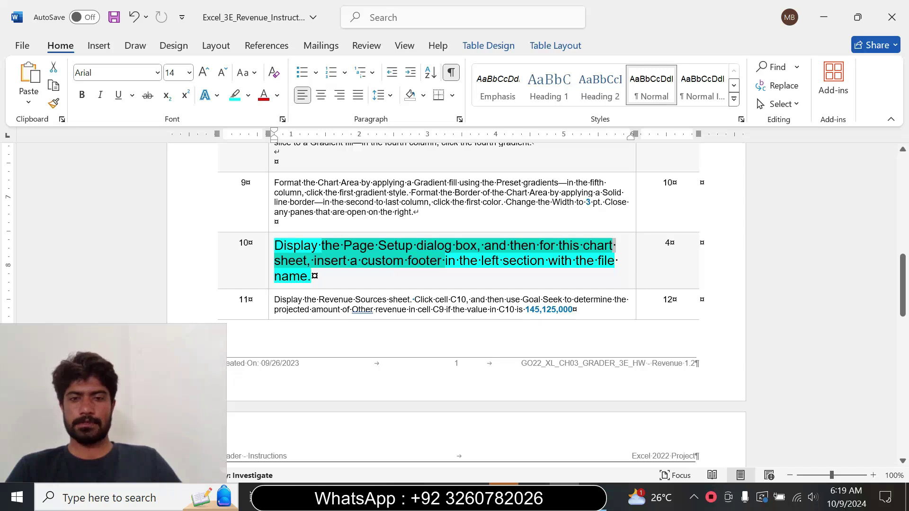
{"action": "key", "text": "alt+Tab"}
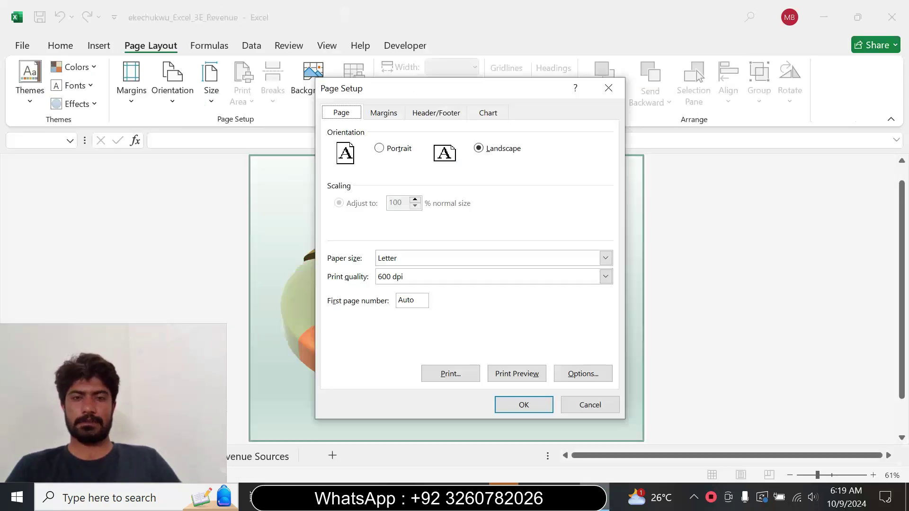
- Insert a custom footer with the file name in the left section of the chart sheet and apply the page setup
{"action": "left_click", "coordinate": [430, 114]}
{"action": "left_click", "coordinate": [504, 213]}
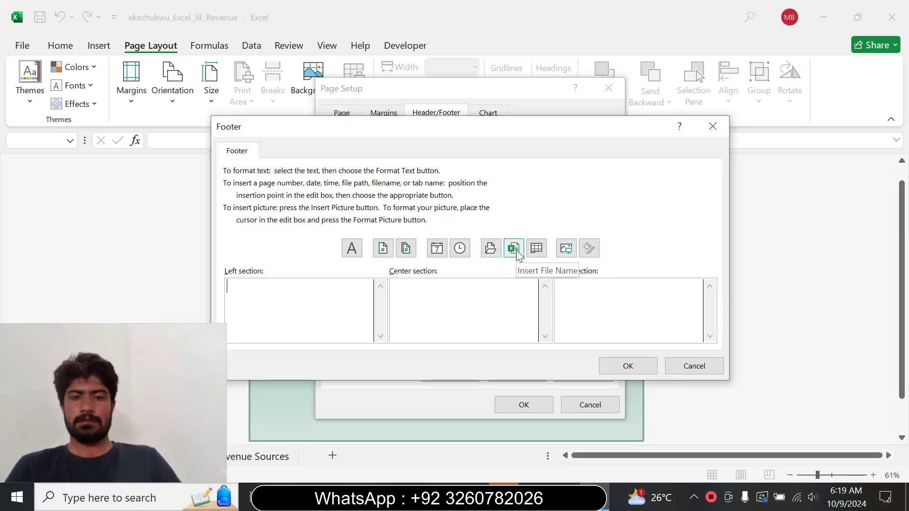
{"action": "left_click", "coordinate": [511, 251]}
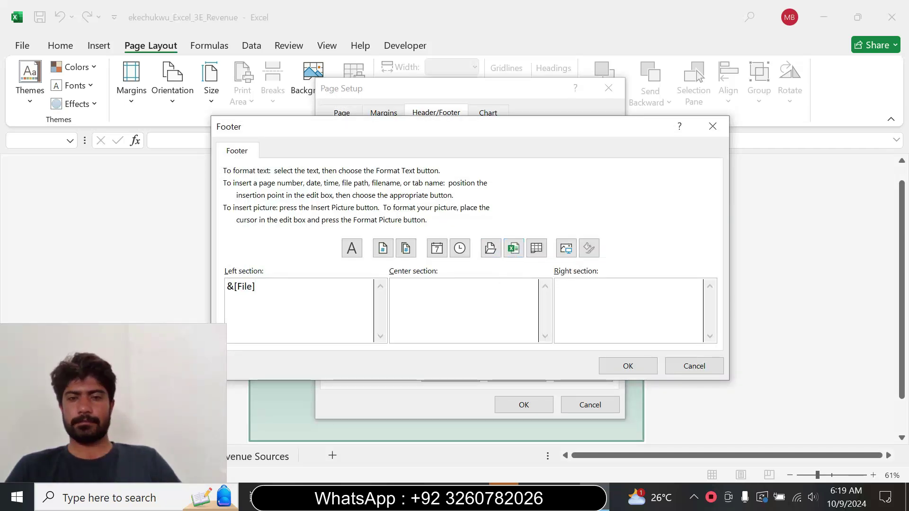
{"action": "left_click", "coordinate": [629, 367]}
{"action": "left_click", "coordinate": [522, 405]}
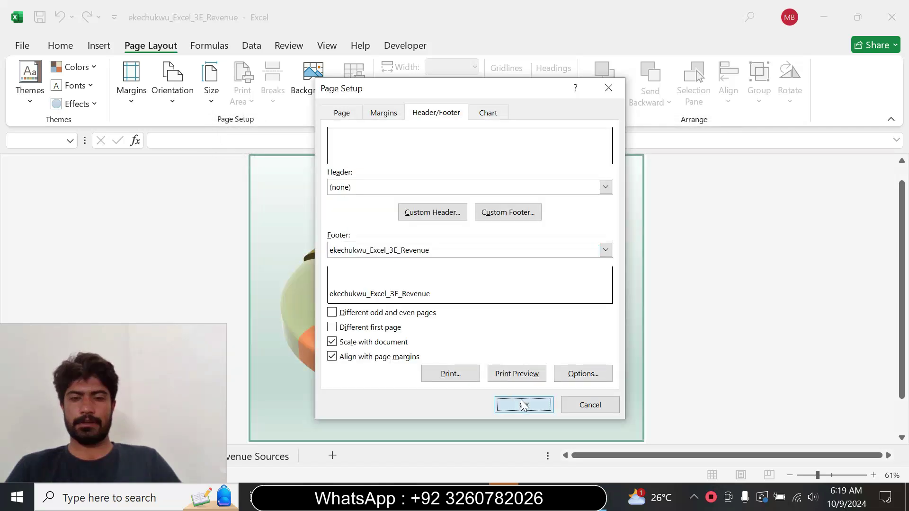
- Switch to Word, set the step 10 instruction text back to size 9, and remove its highlight
{"action": "key", "text": "alt+Tab"}
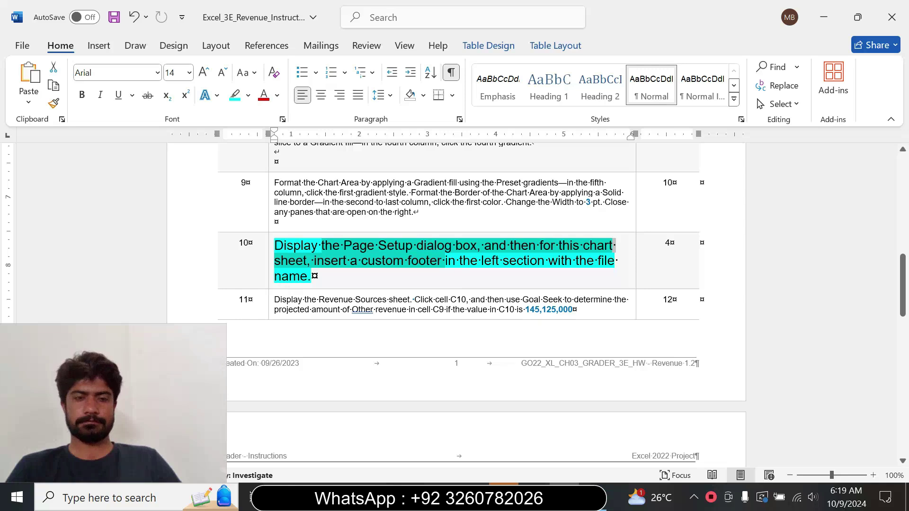
{"action": "left_click", "coordinate": [270, 284]}
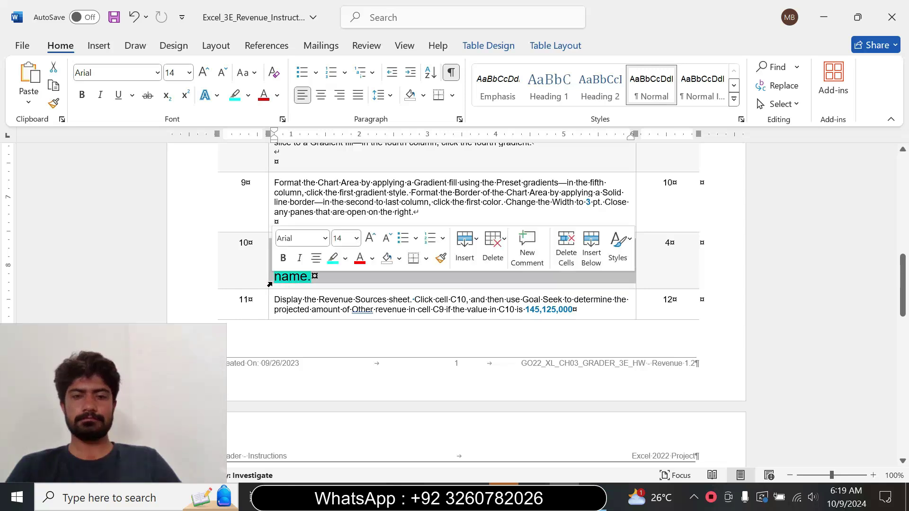
{"action": "left_click", "coordinate": [356, 238]}
{"action": "left_click", "coordinate": [343, 274]}
{"action": "left_click", "coordinate": [344, 259]}
{"action": "left_click", "coordinate": [361, 371]}
{"action": "double_click", "coordinate": [361, 371]}
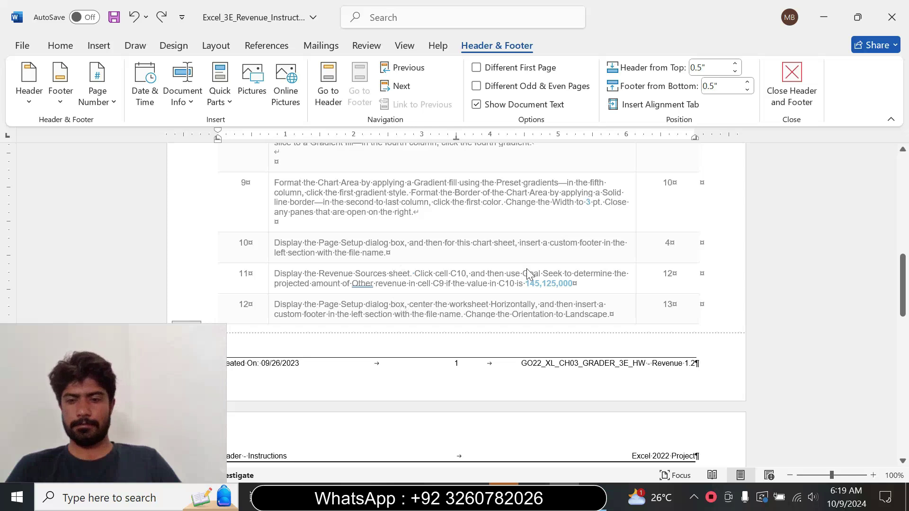
{"action": "left_click_drag", "start_coordinate": [902, 289], "coordinate": [902, 249]}
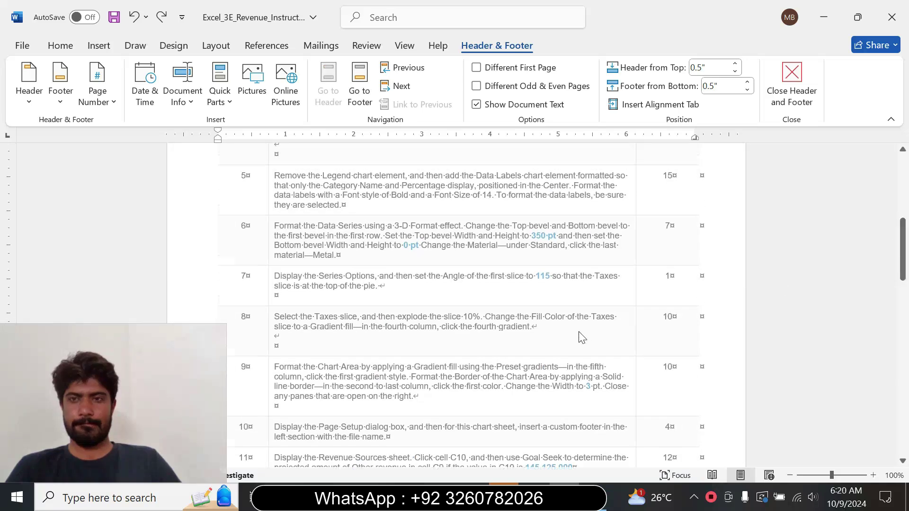
{"action": "left_click", "coordinate": [792, 84]}
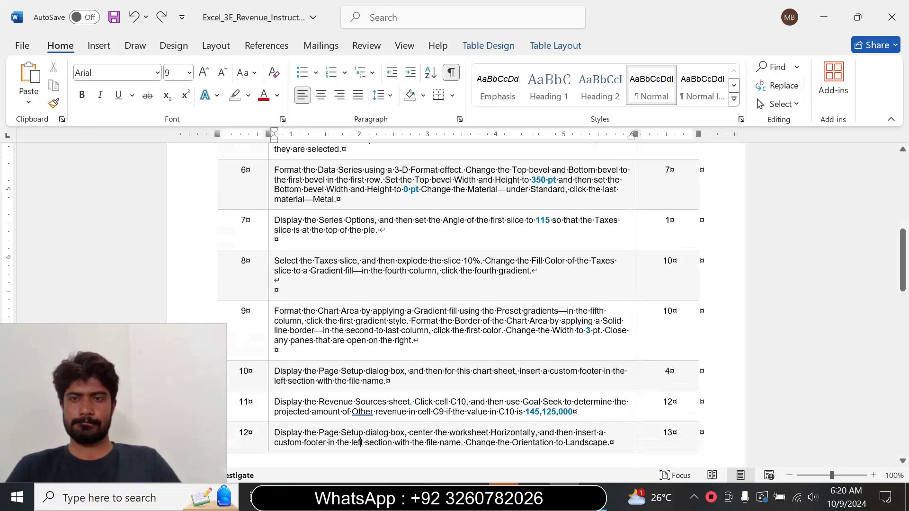
{"action": "key", "text": "alt+Tab"}
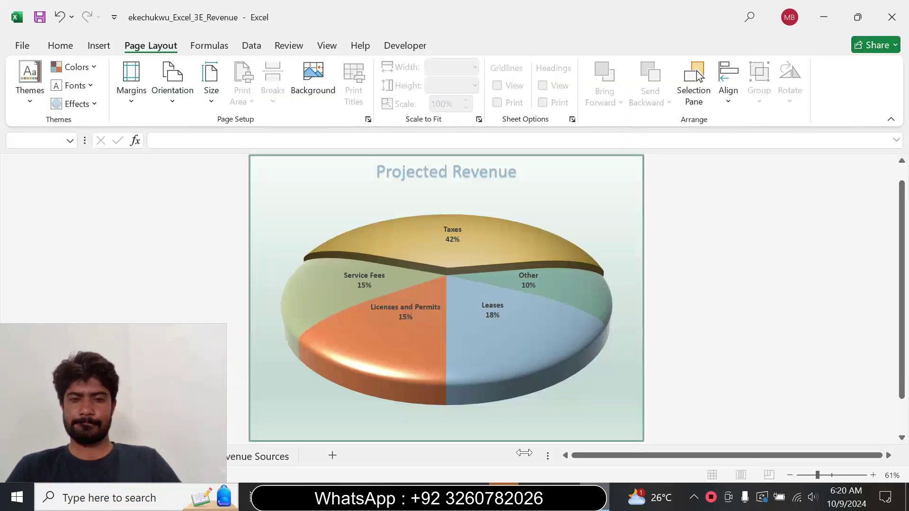
{"action": "key", "text": "alt+Tab"}
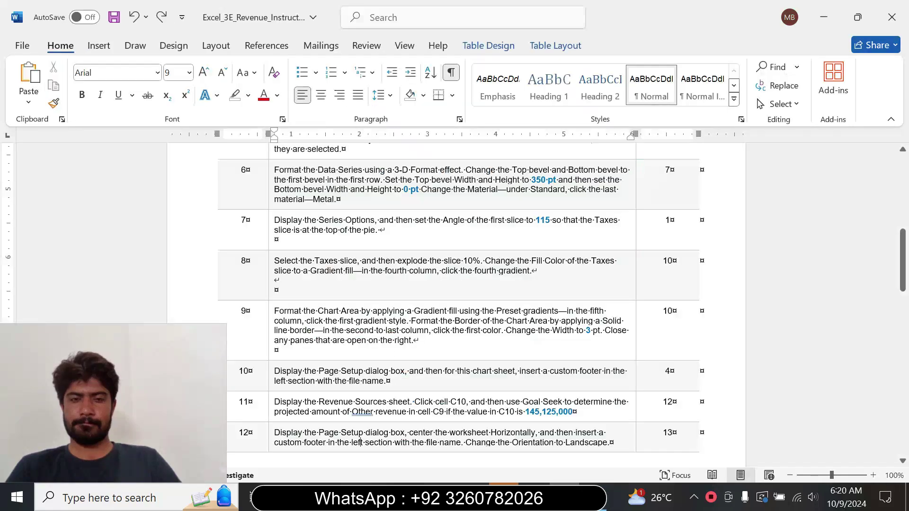